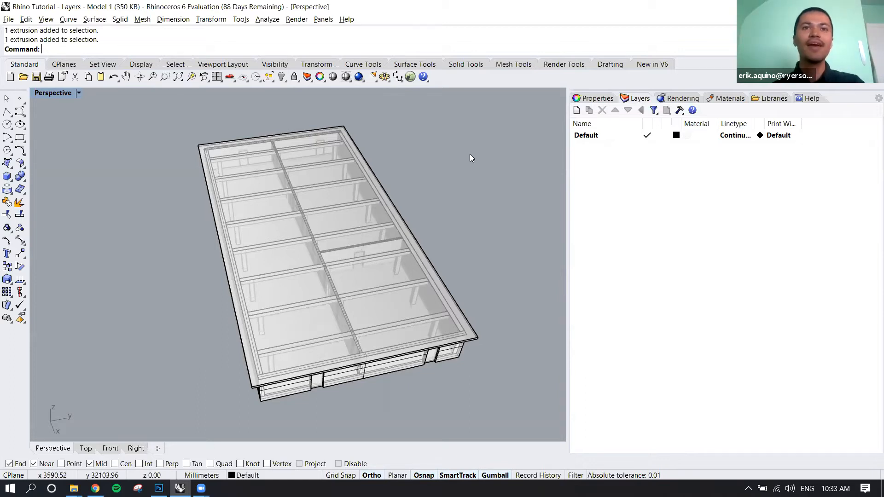
Step: Examine the building model from several angles, picking individual roof beams to show its separate parts
right_click_drag(465, 239, 442, 228)
right_click_drag(327, 242, 408, 232)
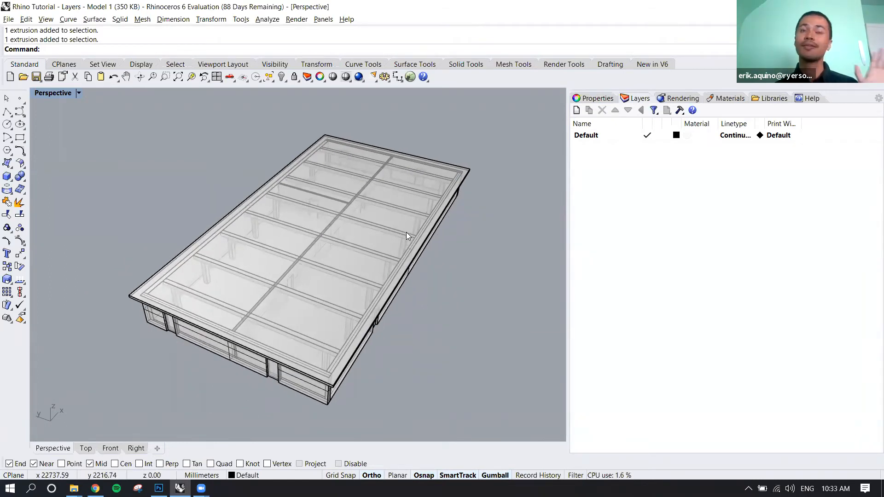
left_click(207, 274)
left_click(221, 266)
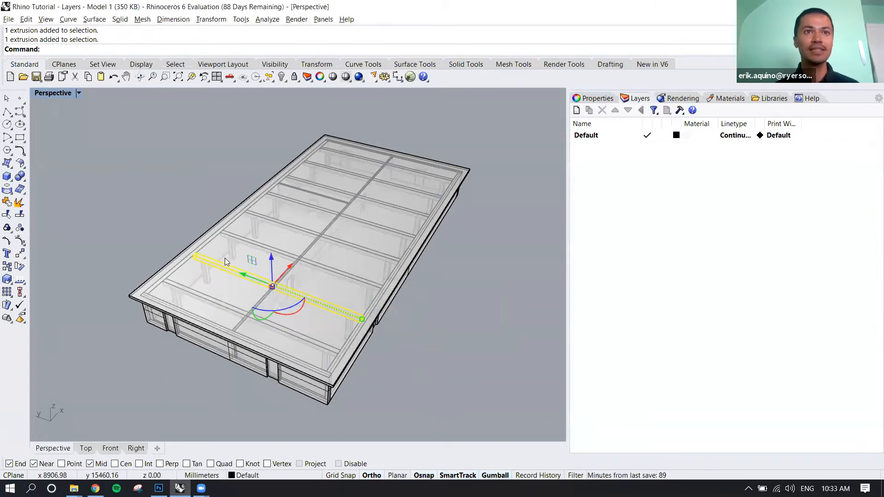
left_click(233, 245)
left_click(243, 240)
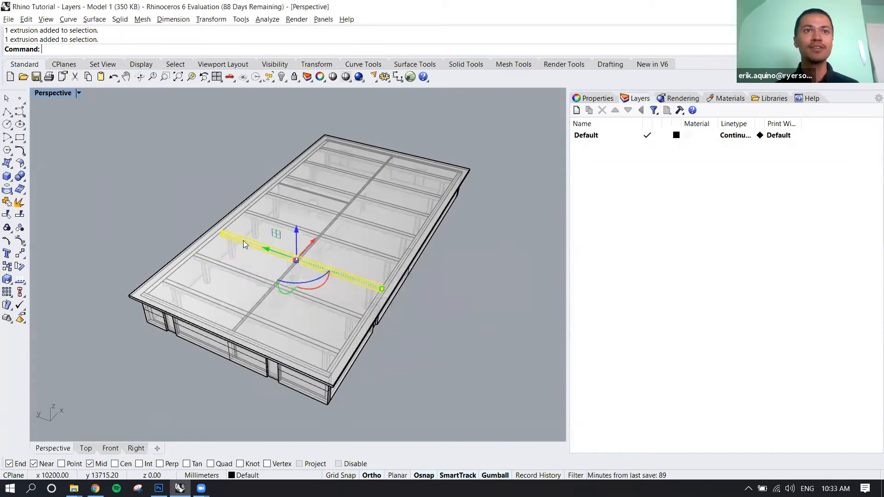
left_click(252, 226)
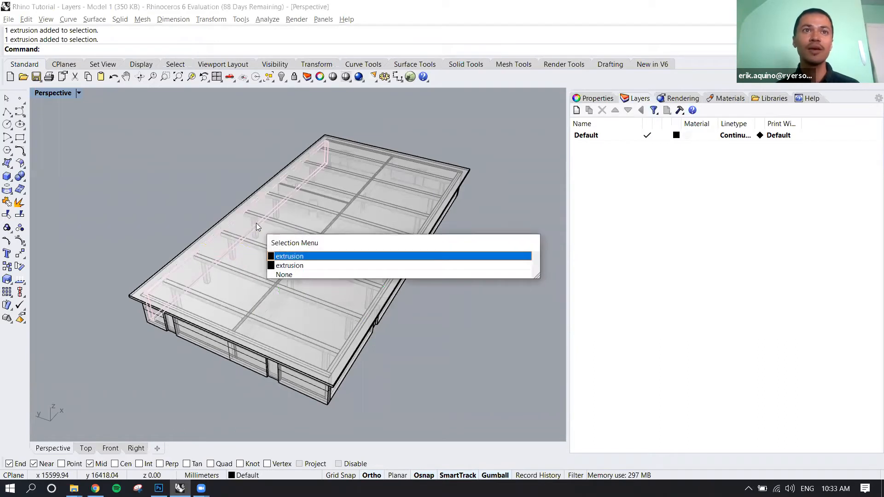
key("Escape")
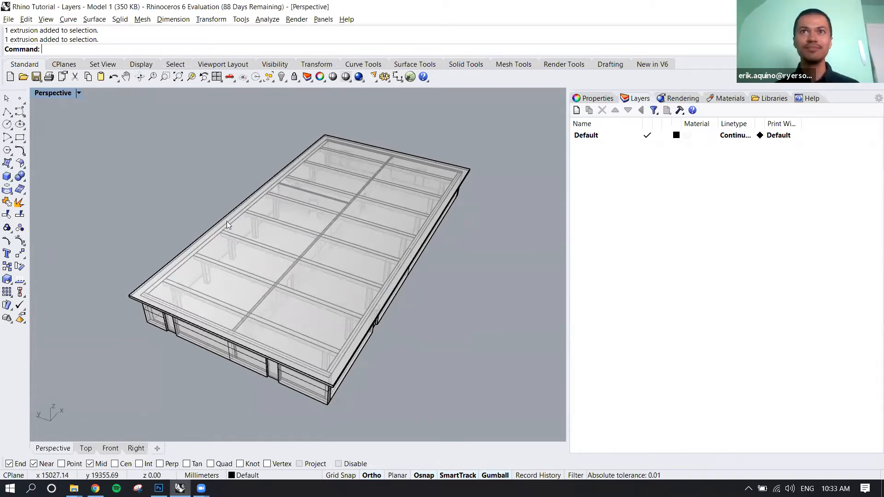
right_click_drag(230, 218, 312, 213)
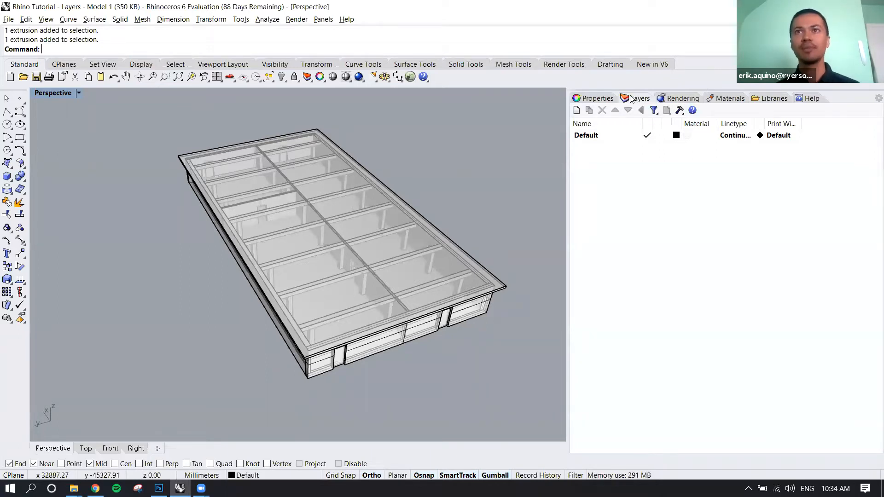
Step: Look through the viewport properties, rendering settings, materials and libraries
left_click(595, 102)
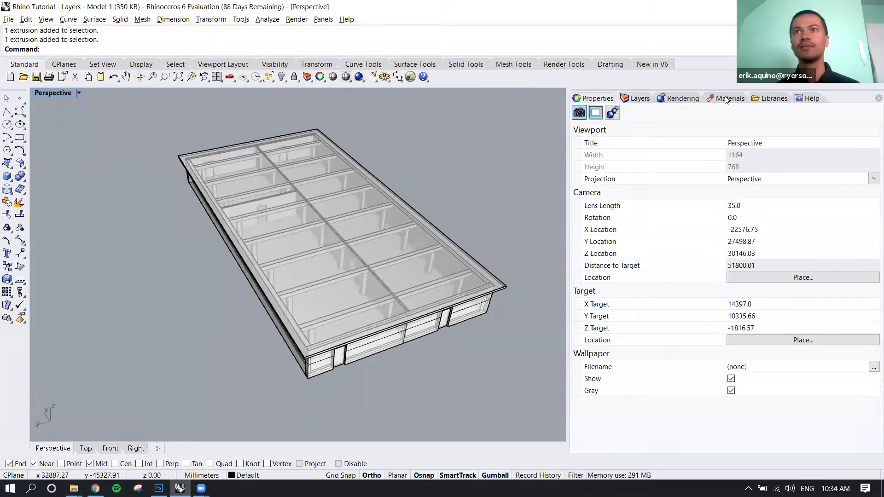
left_click(662, 100)
left_click(610, 102)
left_click(676, 100)
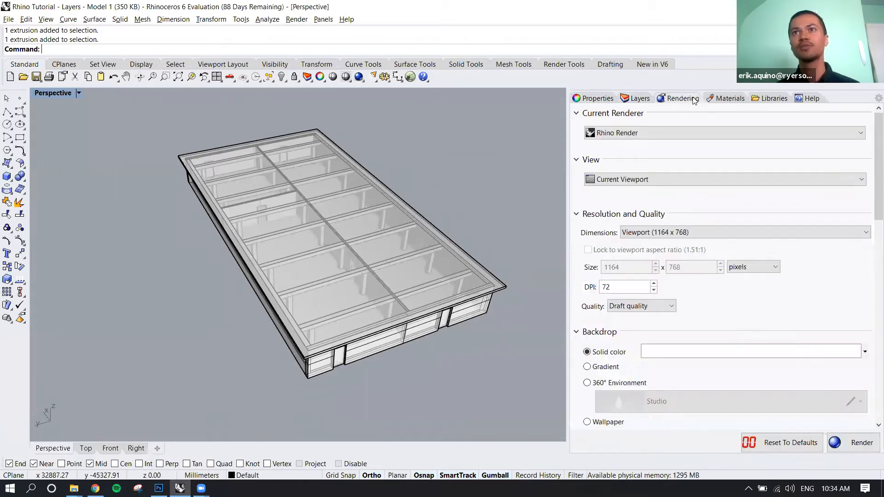
left_click(726, 99)
left_click(756, 101)
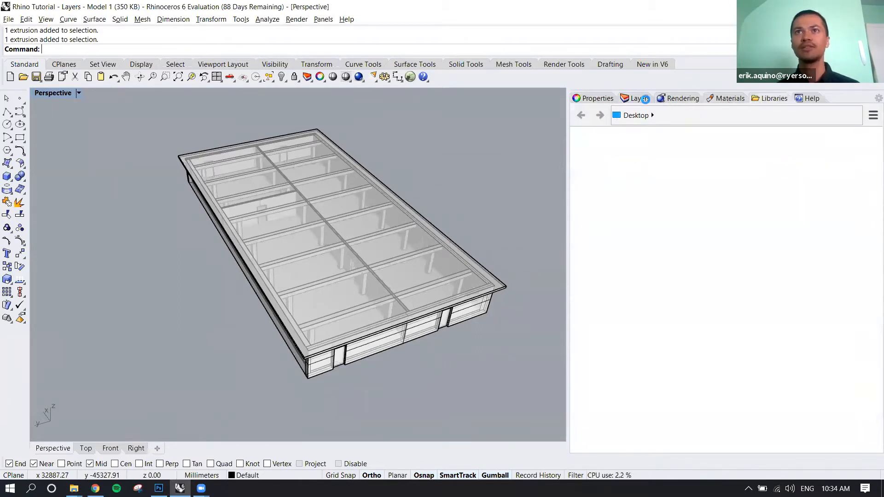
Step: Create five new layers below the Default layer
left_click(642, 101)
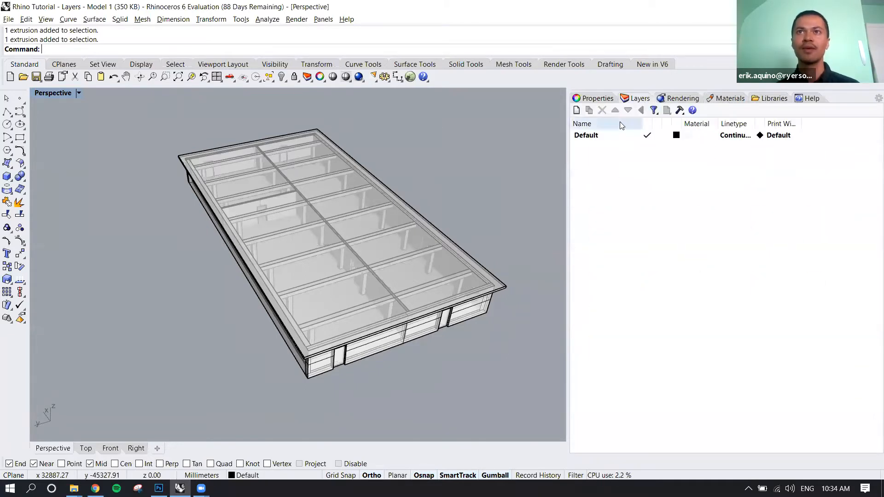
left_click(577, 111)
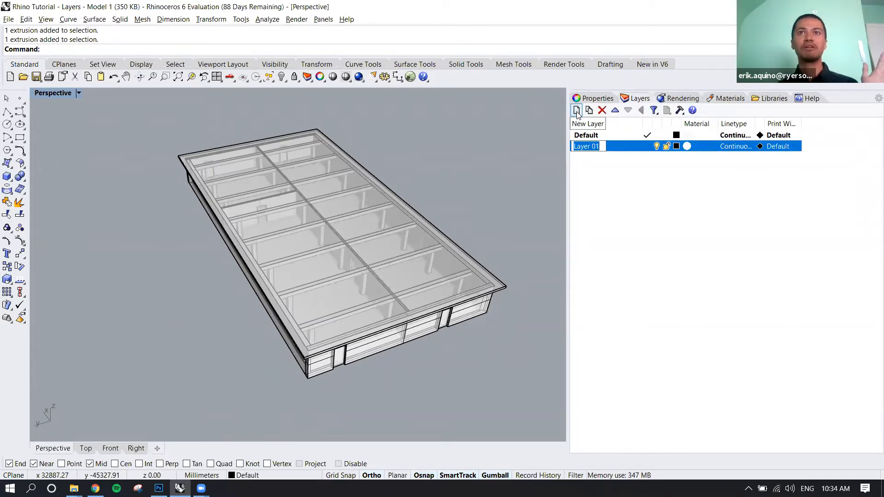
left_click(576, 111)
left_click(576, 111)
left_click(576, 110)
left_click(576, 110)
Step: Rename Layer 01 as Columns and Layer 02 as Beams
left_click(594, 146)
left_click(594, 147)
key("ctrl+a")
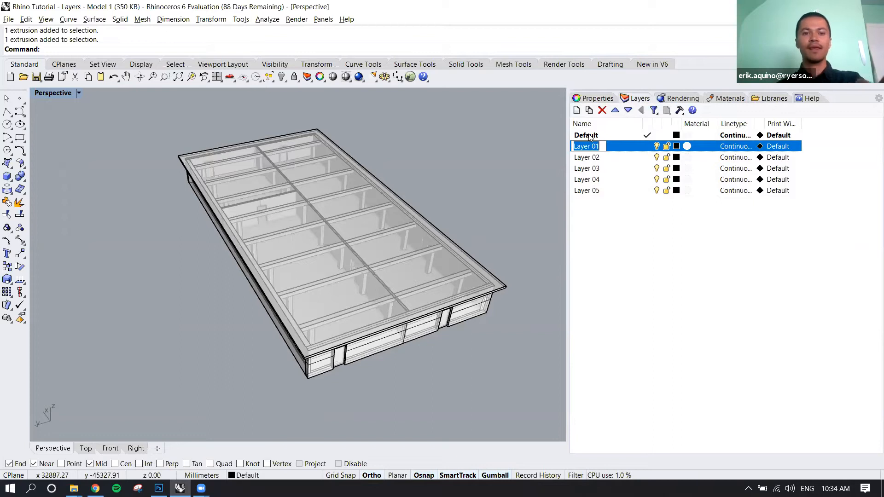
type("Columns")
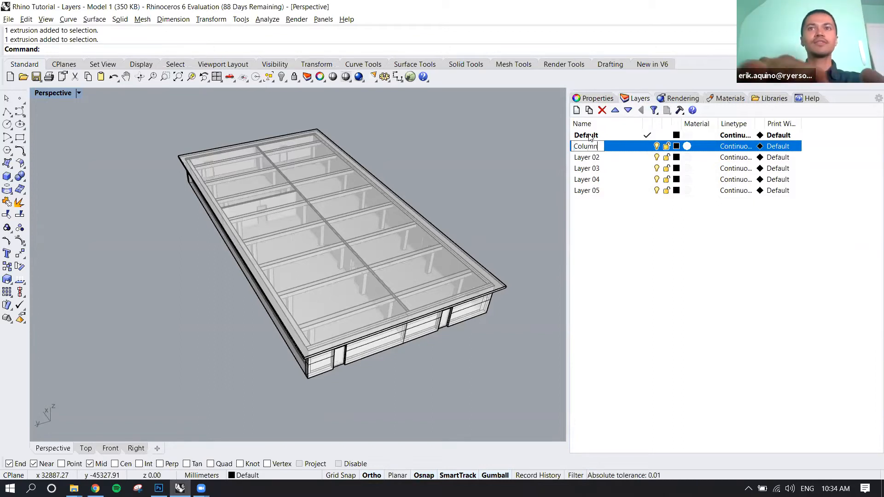
left_click(593, 262)
double_click(593, 158)
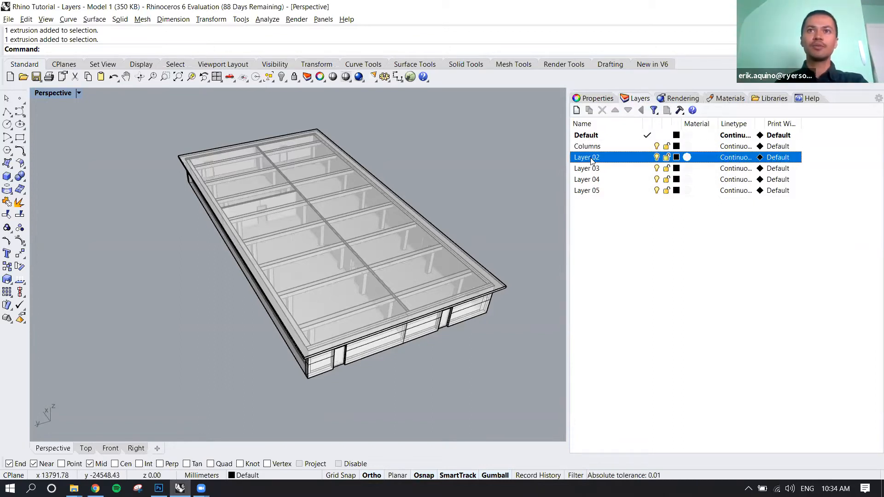
key("ctrl+a")
type("Beams")
key("Return")
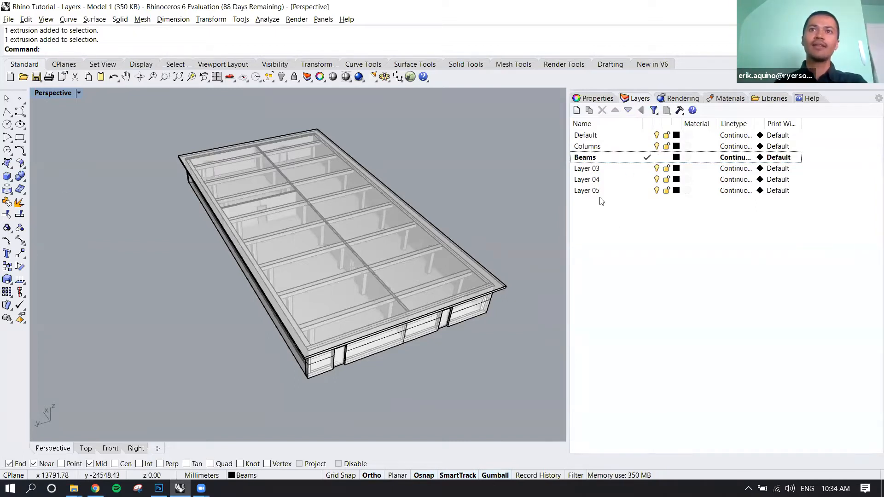
Step: Rename Layer 03 as Floor and Layer 04 as Roof
double_click(595, 170)
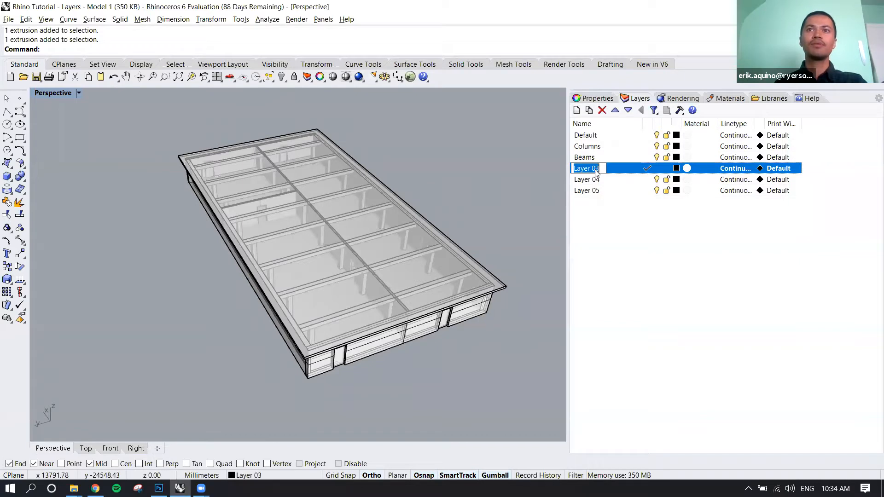
type("Floor")
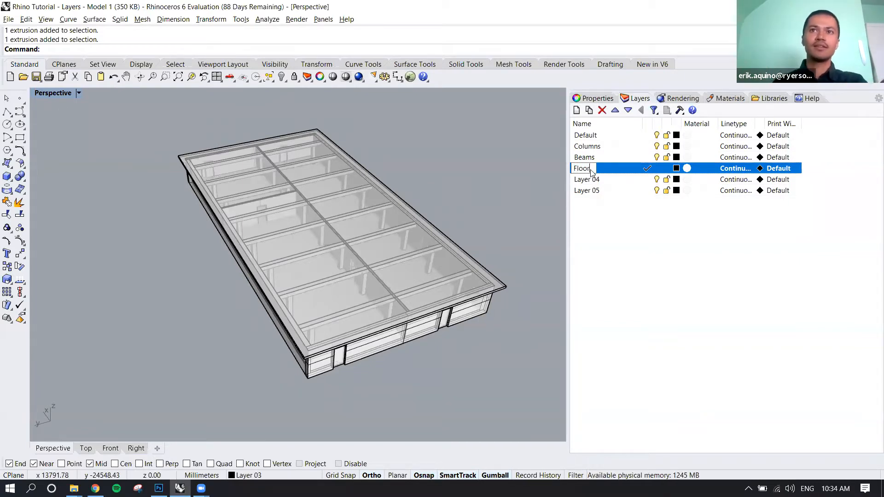
left_click(587, 213)
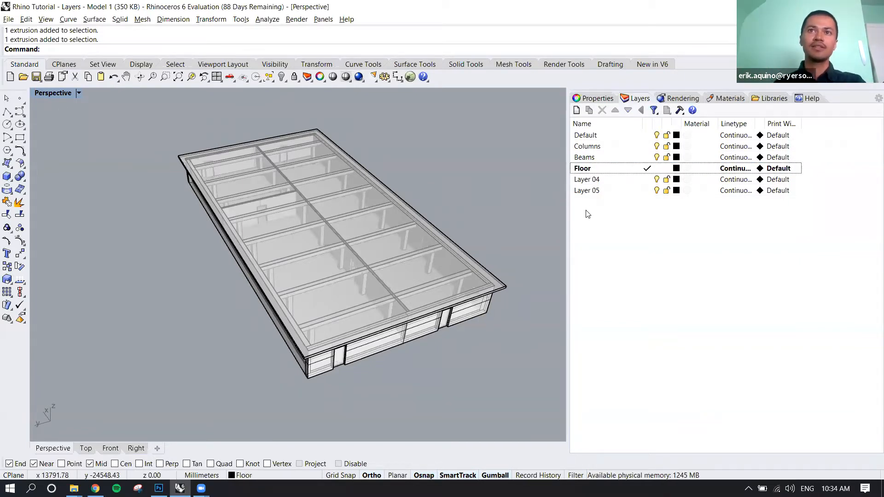
double_click(587, 181)
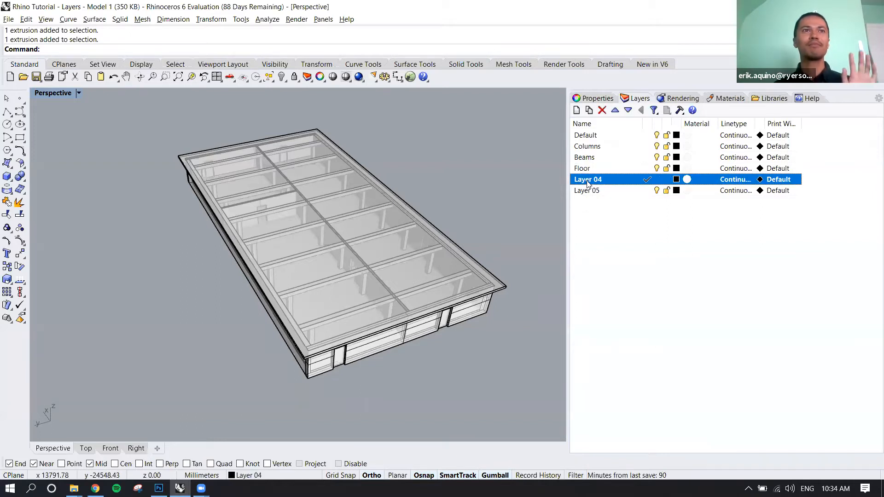
left_click(587, 179)
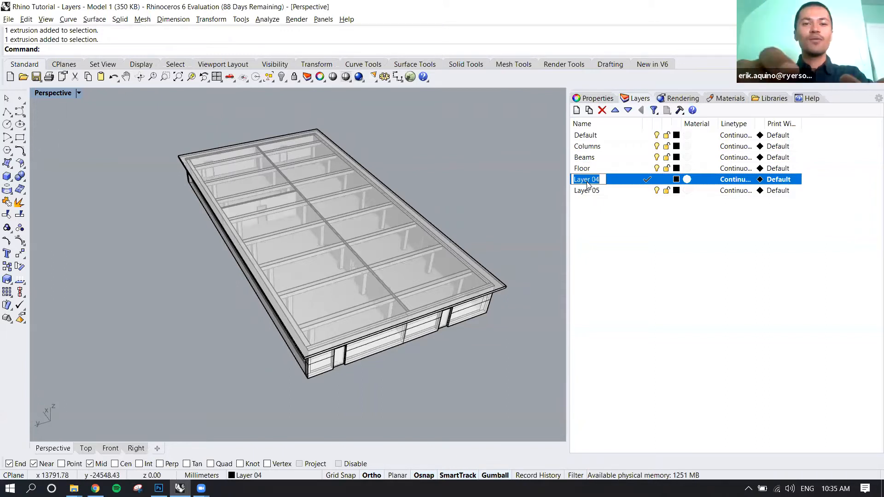
type("Roof")
key("Return")
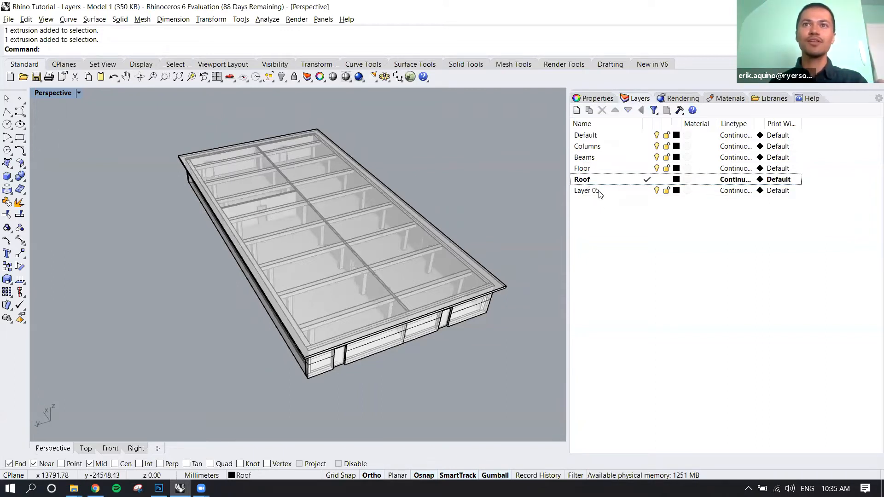
Step: Rename Layer 05 as Doors
left_click(599, 193)
left_click(600, 194)
type("Doors")
left_click(617, 282)
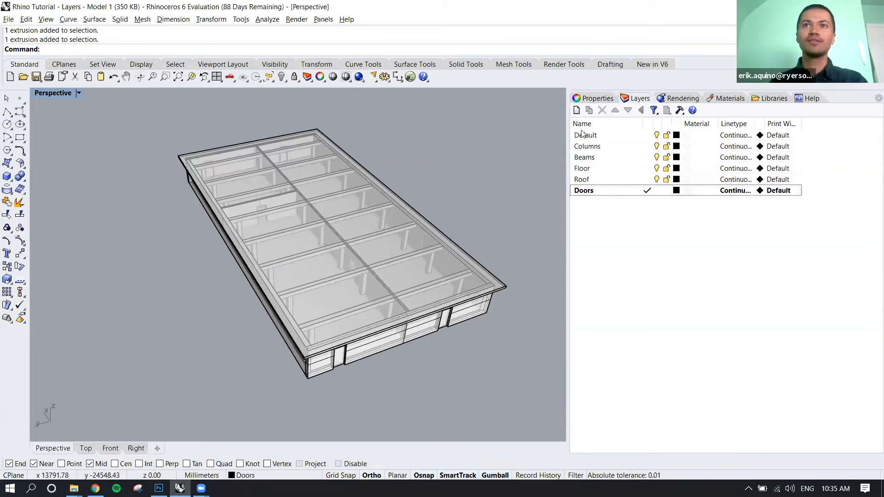
Step: Add two more layers named Exterior Walls and Interior Walls
left_click(576, 110)
type("Wa")
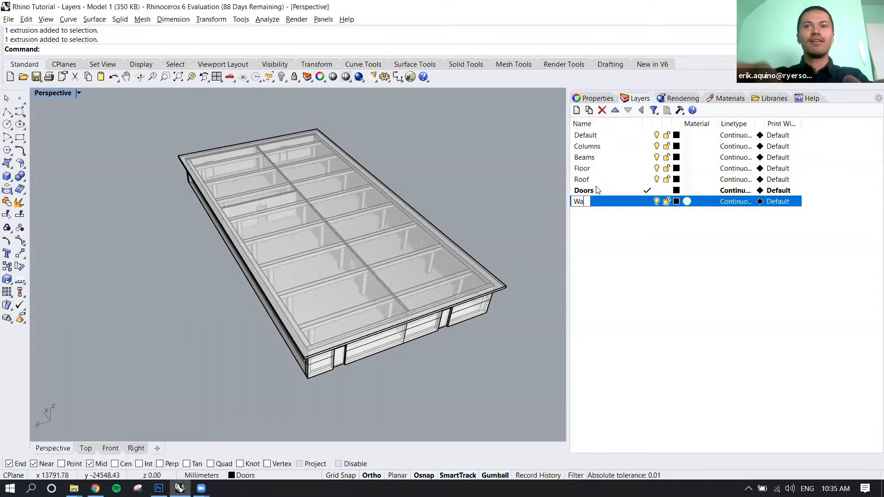
type("llsExterior Walls")
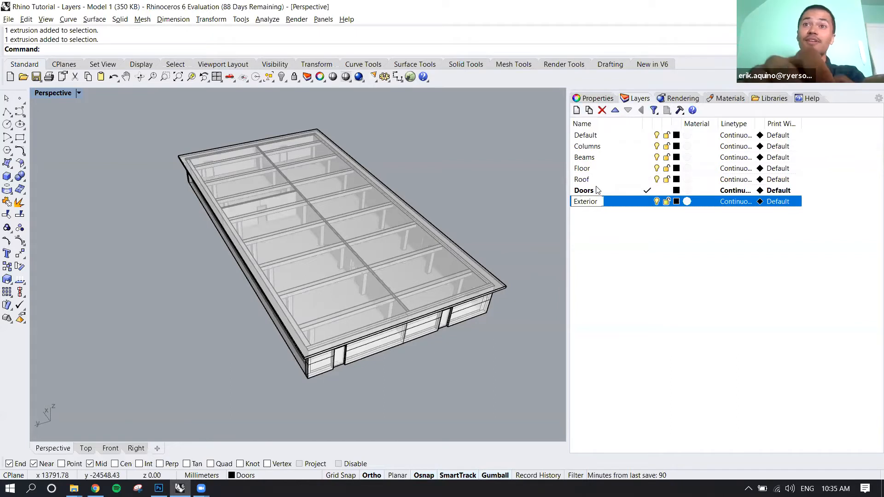
left_click(585, 224)
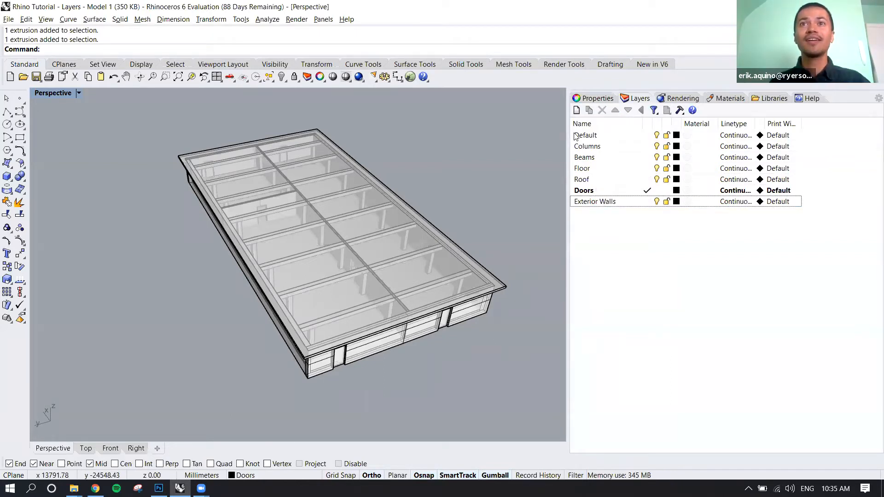
left_click(576, 110)
type("Interior Walls")
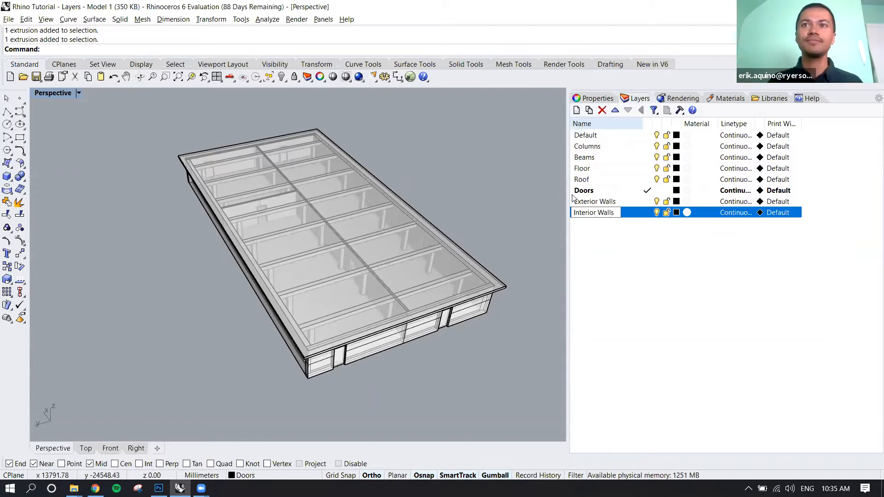
left_click(618, 257)
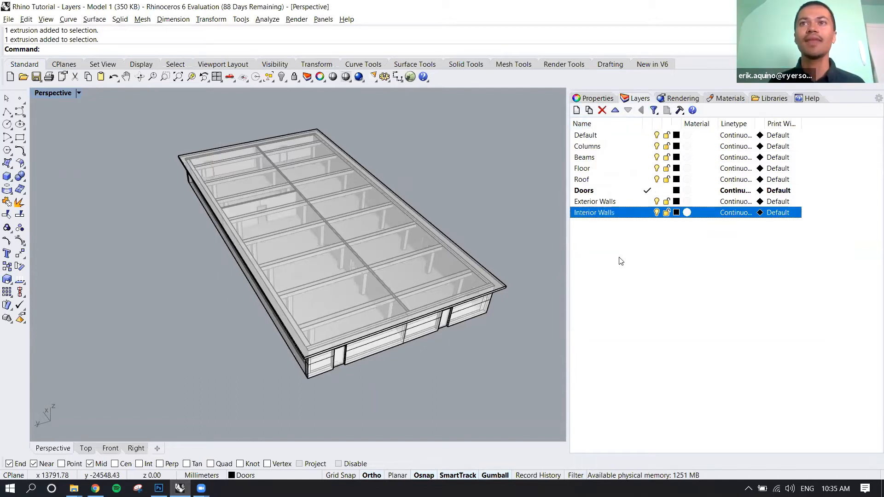
Step: Model a thin upright box beside the building on the current Doors layer and select it
left_click(605, 193)
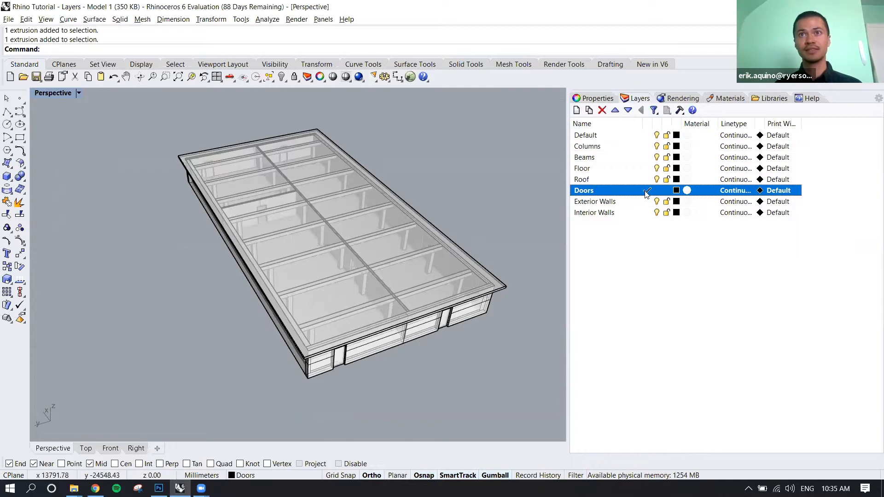
right_click_drag(505, 198, 485, 211)
type("Box")
key("Return")
left_click(480, 253)
left_click(523, 201)
left_click(514, 199)
left_click(510, 210)
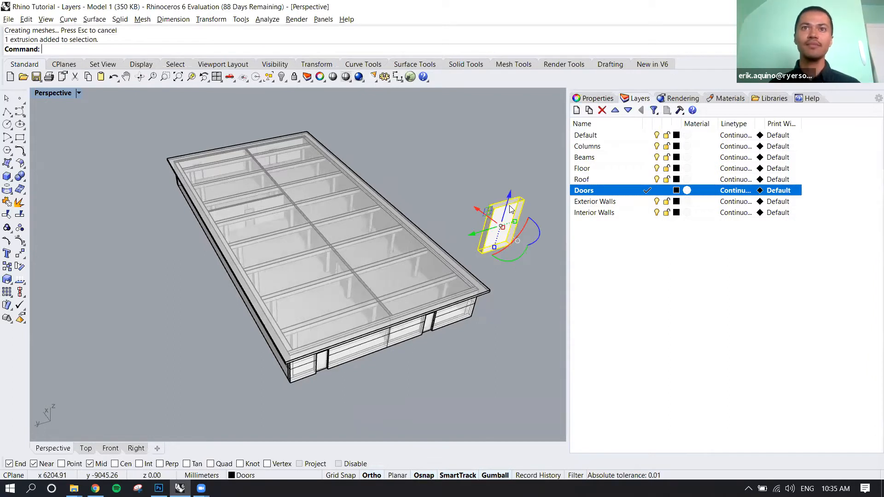
Step: Check the new box's layer assignment in its object properties, deselect it and return to the layer list
left_click(595, 99)
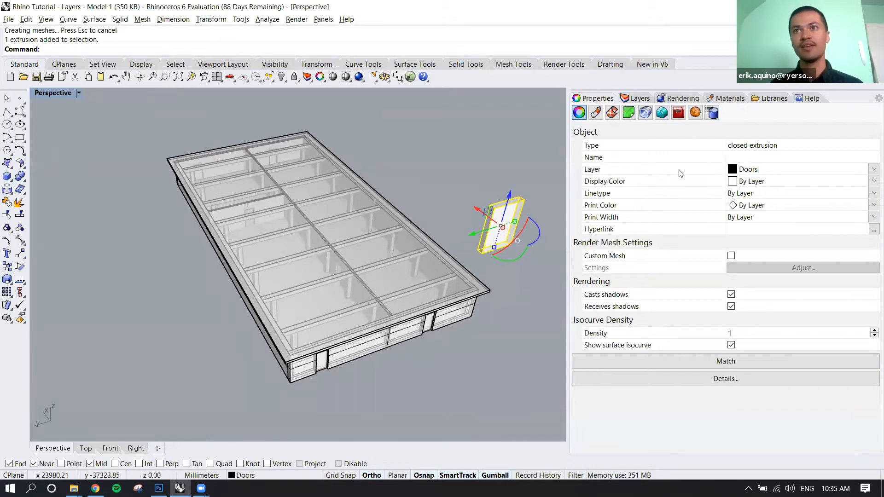
left_click(512, 145)
left_click(635, 98)
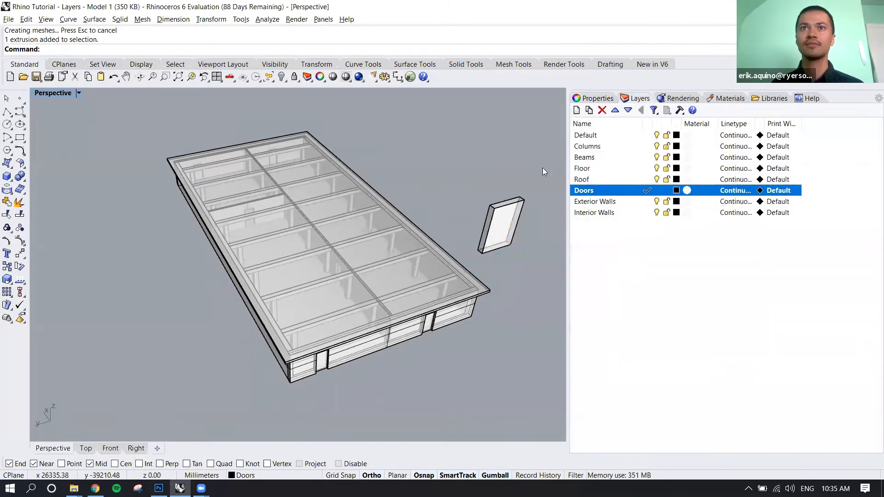
Step: Delete the Doors layer together with the box on it
left_click(517, 204)
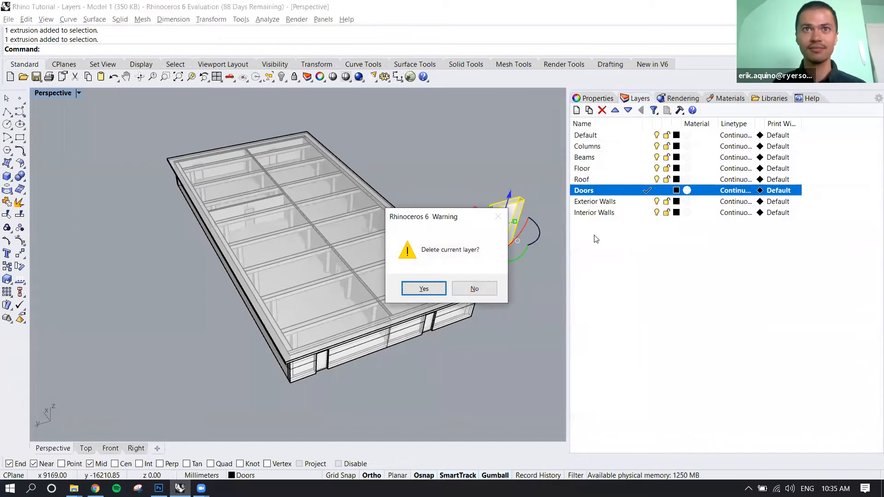
left_click(422, 289)
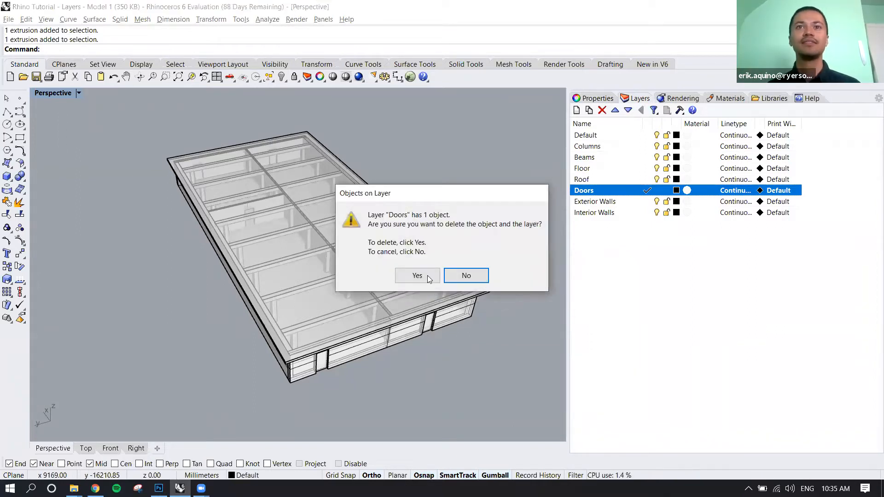
left_click(427, 275)
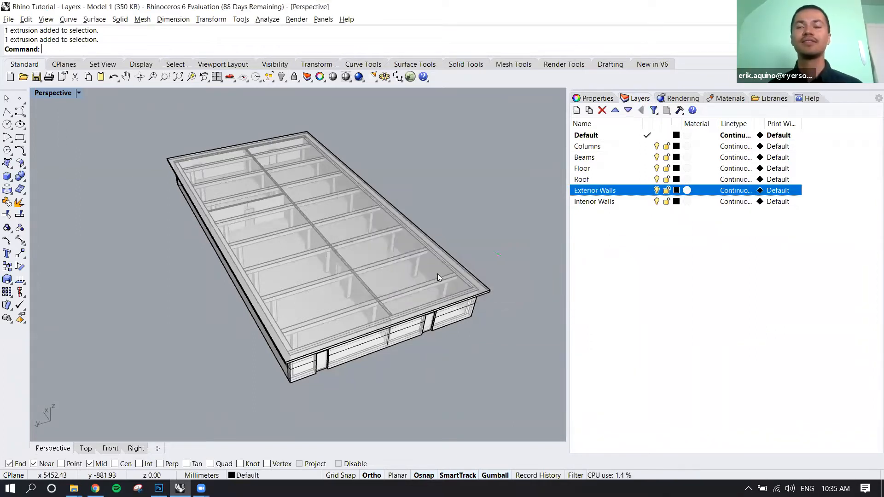
Step: Turn off the visibility of the Columns layer
left_click(657, 147)
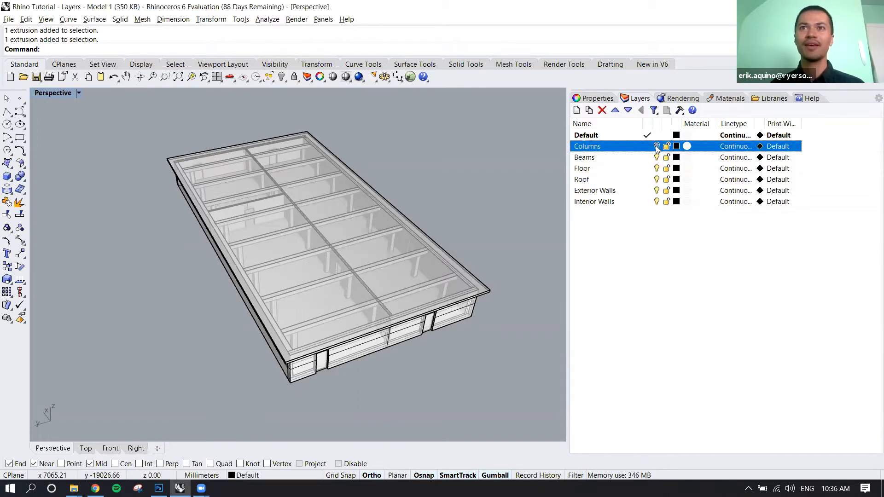
Step: Toggle the visibility of the Beams and Floor layers, and lock and unlock the Columns layer
left_click(656, 158)
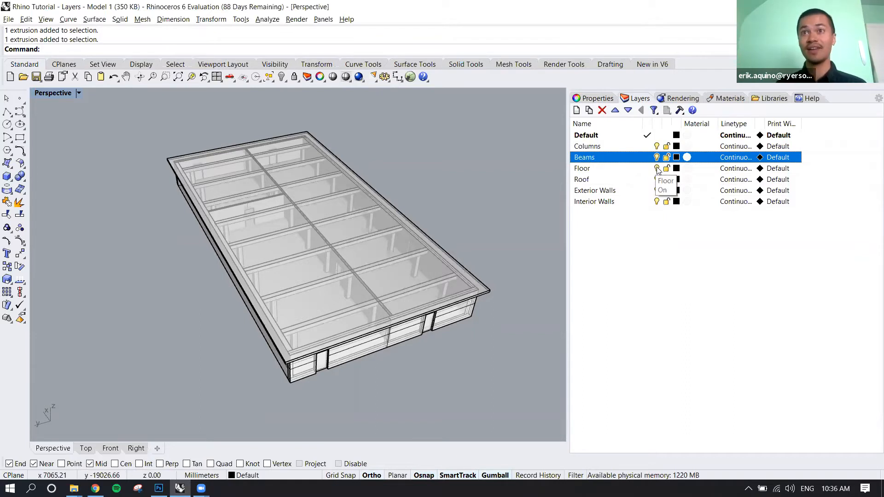
left_click(657, 169)
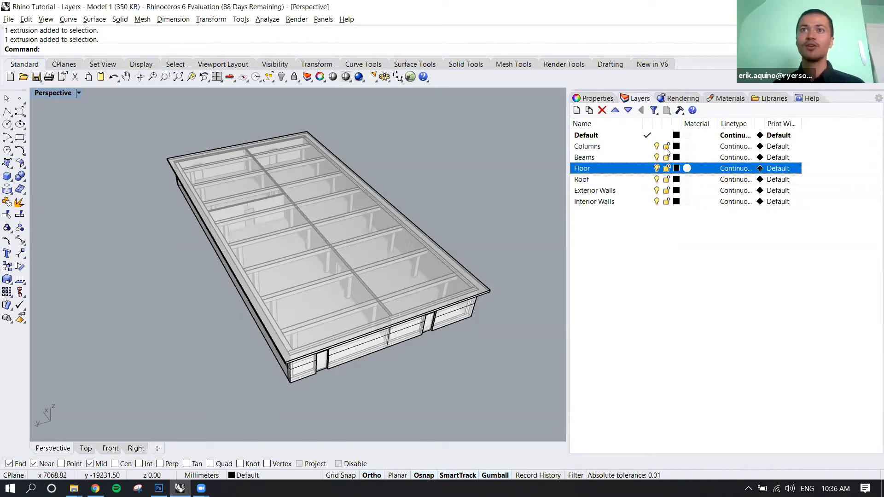
left_click(666, 147)
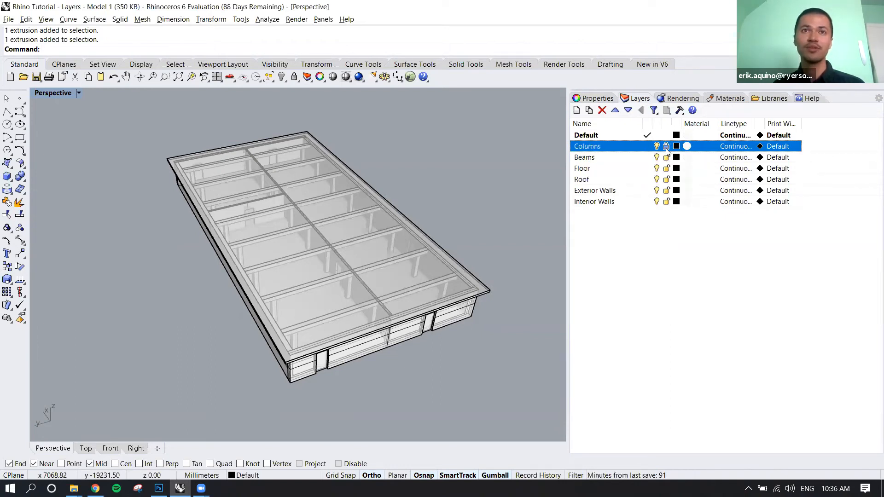
left_click(666, 147)
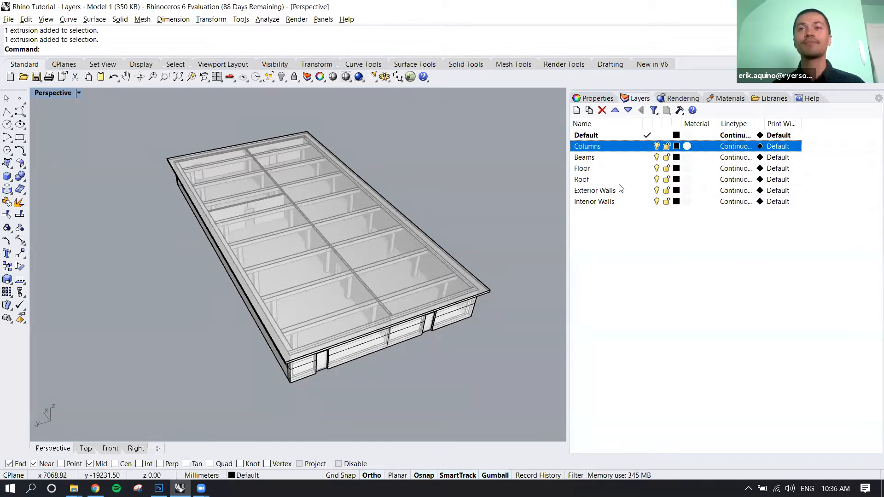
Step: Assign the roof object to the Roof layer with the ChangeLayer command and deselect it
left_click(479, 281)
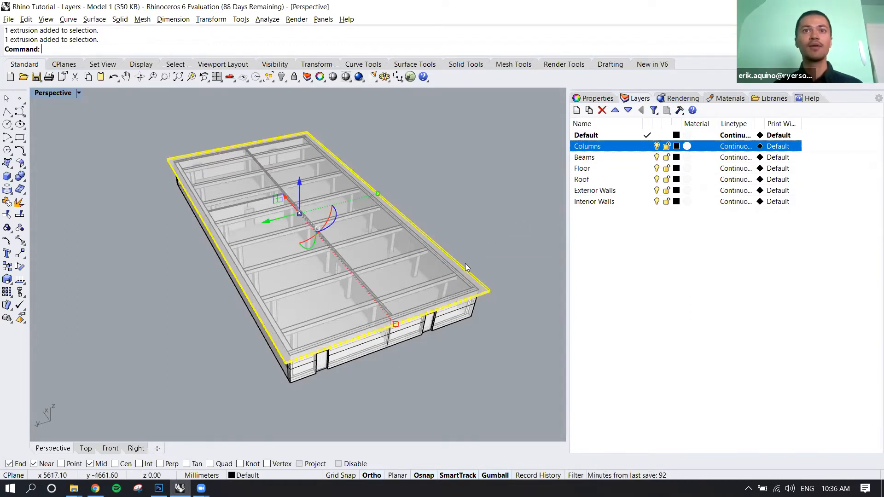
type("ChangeLayer")
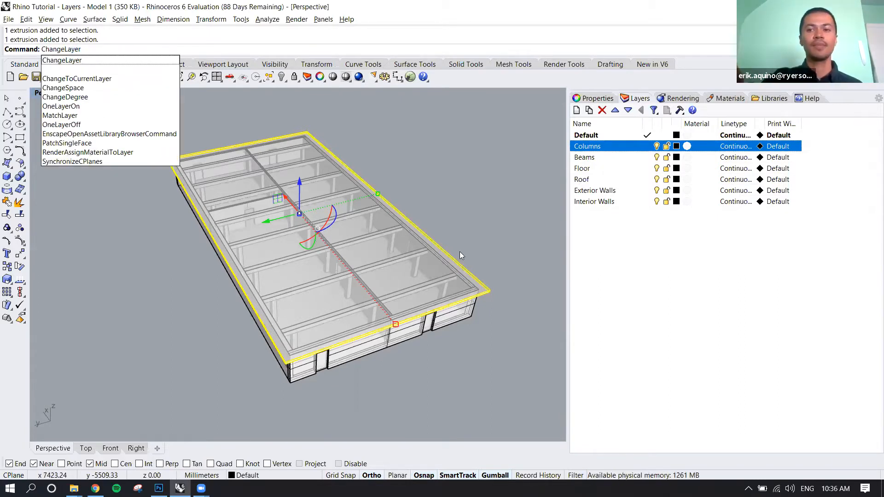
key("Return")
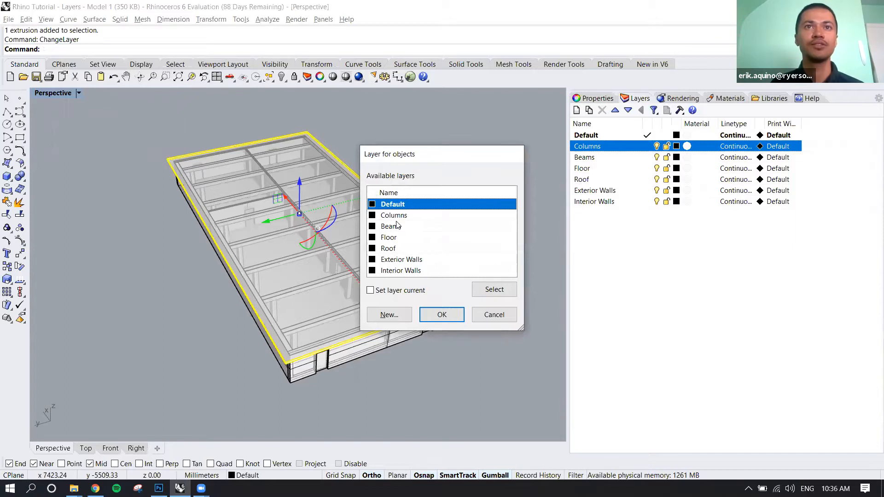
left_click(400, 249)
left_click(443, 314)
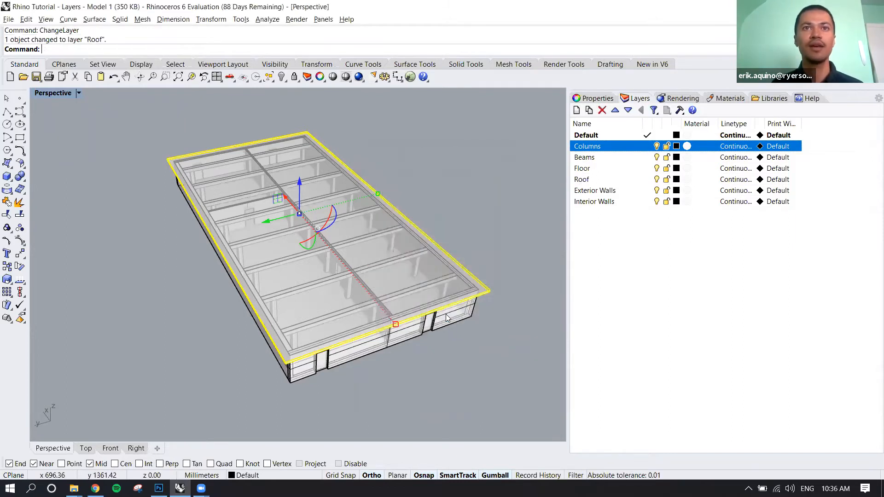
left_click(500, 308)
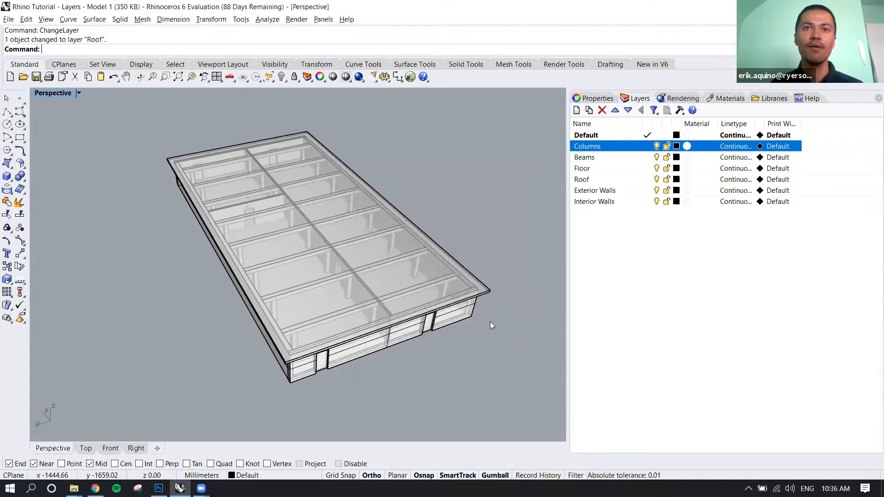
Step: Assign the front end wall with the two door openings to the Exterior Walls layer and deselect it
left_click(460, 322)
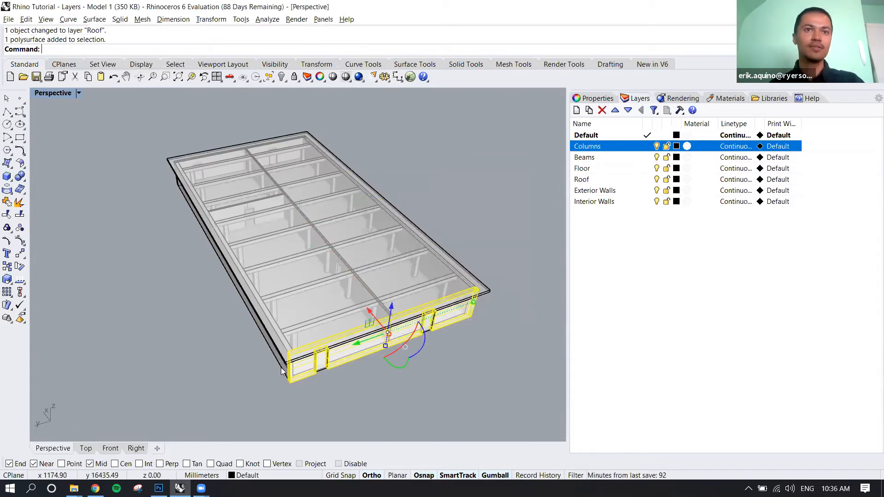
left_click(261, 475)
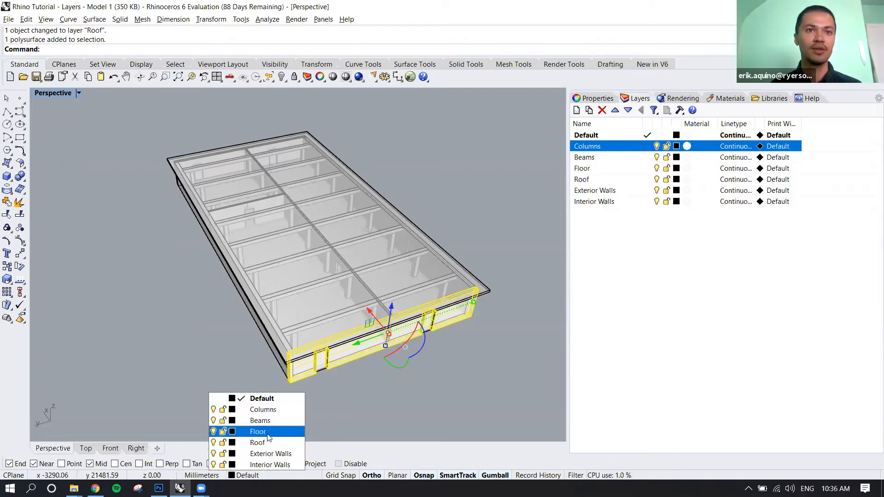
left_click(270, 453)
left_click(464, 368)
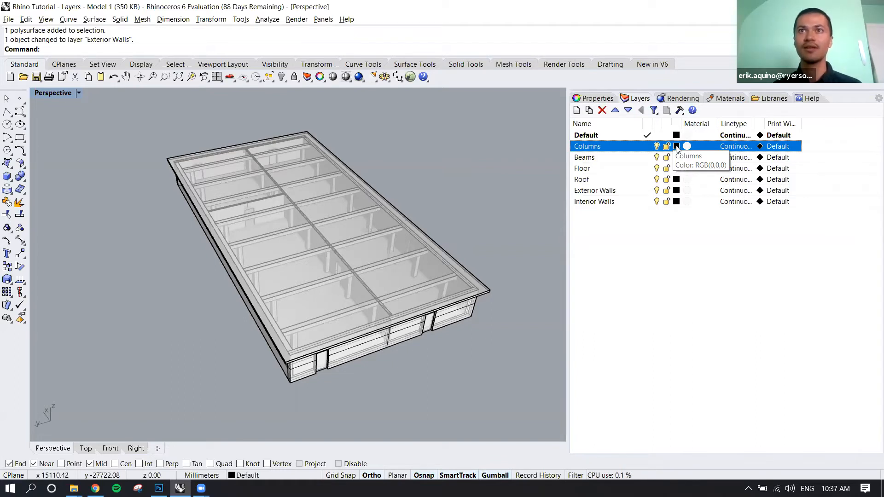
Step: Set the Columns layer's colour to a muted brown picked from the colour wheel
left_click(676, 147)
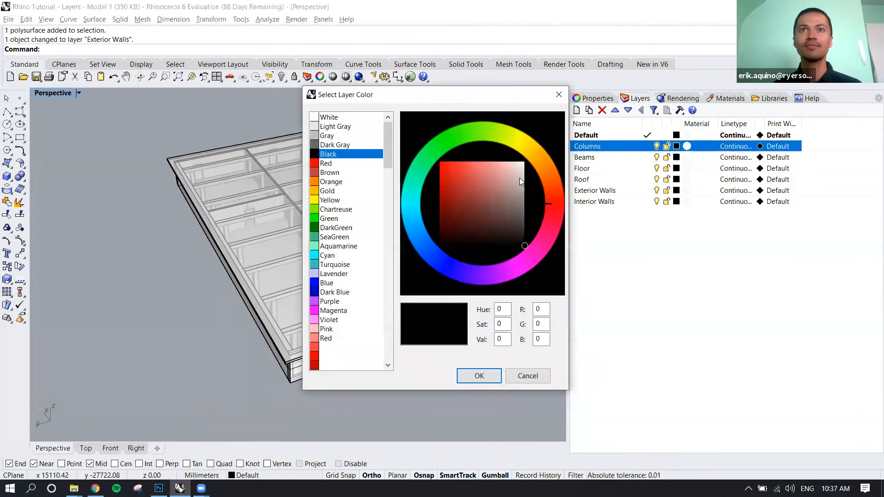
left_click(527, 156)
left_click(480, 199)
left_click_drag(480, 198, 481, 191)
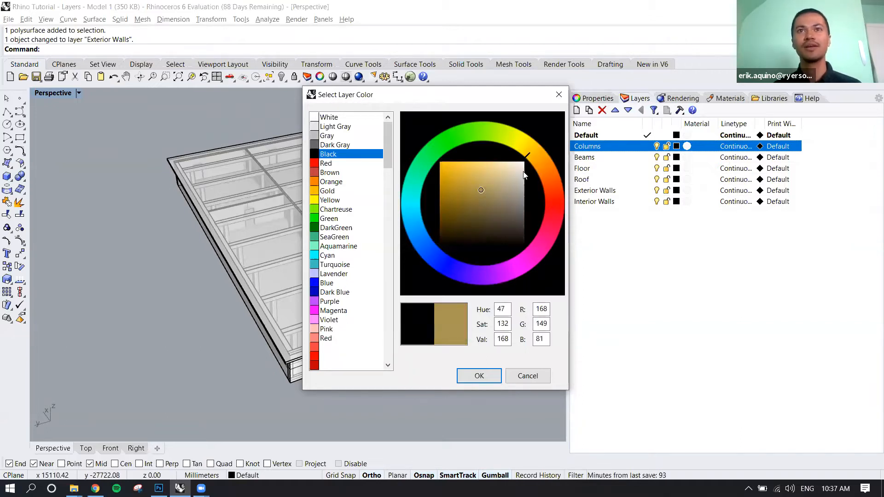
left_click(536, 165)
left_click_drag(479, 201, 477, 192)
left_click(479, 376)
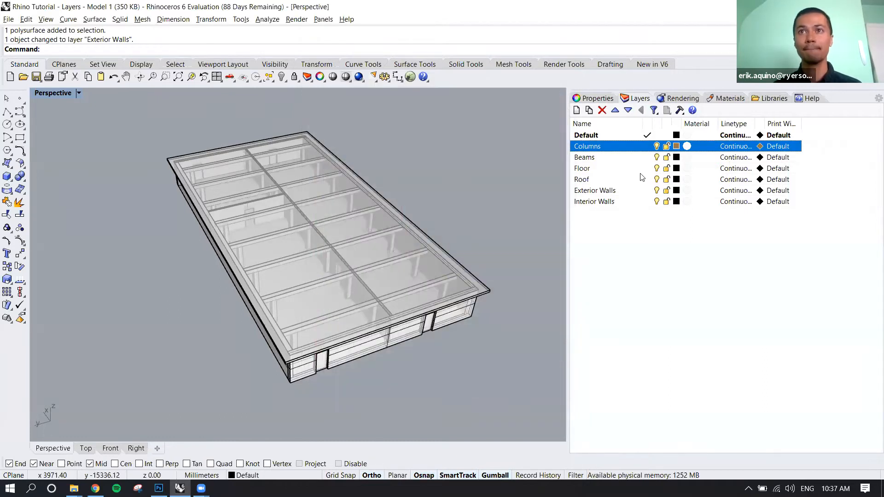
Step: Set the Beams layer's colour to a brownish orange picked from the colour wheel
left_click(676, 158)
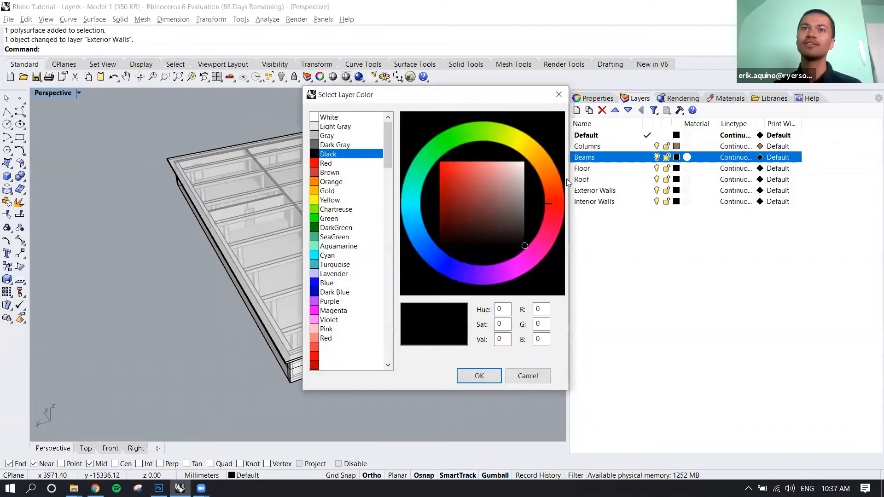
left_click(548, 186)
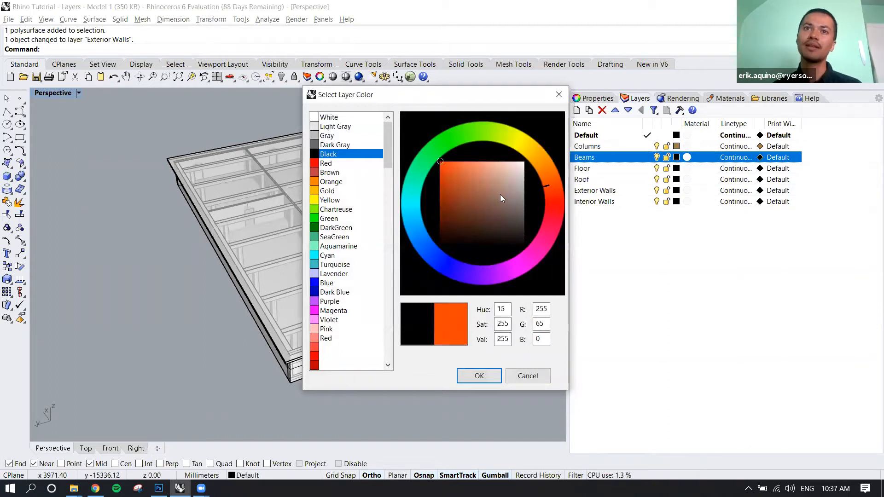
left_click(541, 174)
left_click(484, 184)
left_click(476, 184)
left_click(457, 183)
left_click(480, 376)
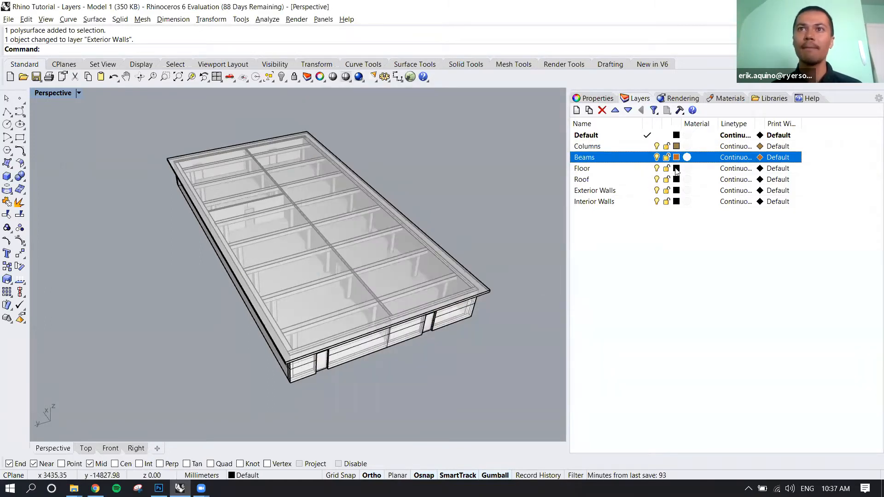
Step: Set the Floor layer's colour to light grey (RGB 191, 191, 191) and the Roof layer's to dark brown (RGB 69, 54, 54)
left_click(675, 168)
left_click(524, 182)
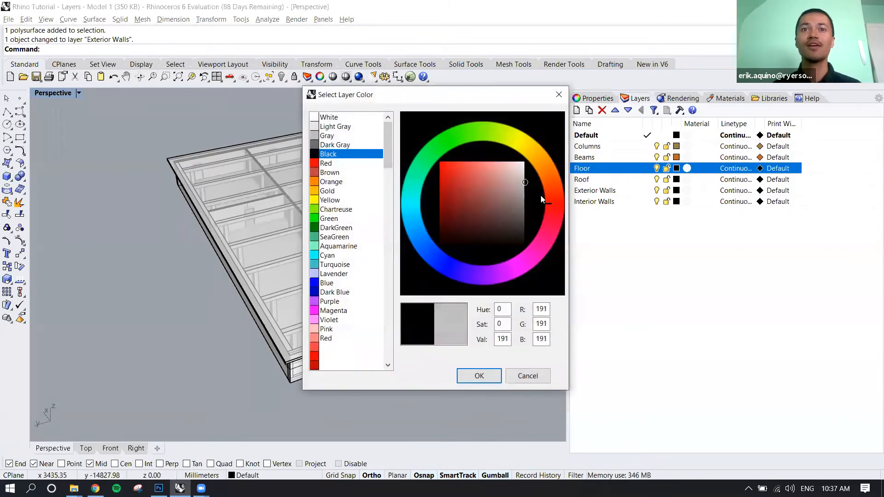
left_click(479, 376)
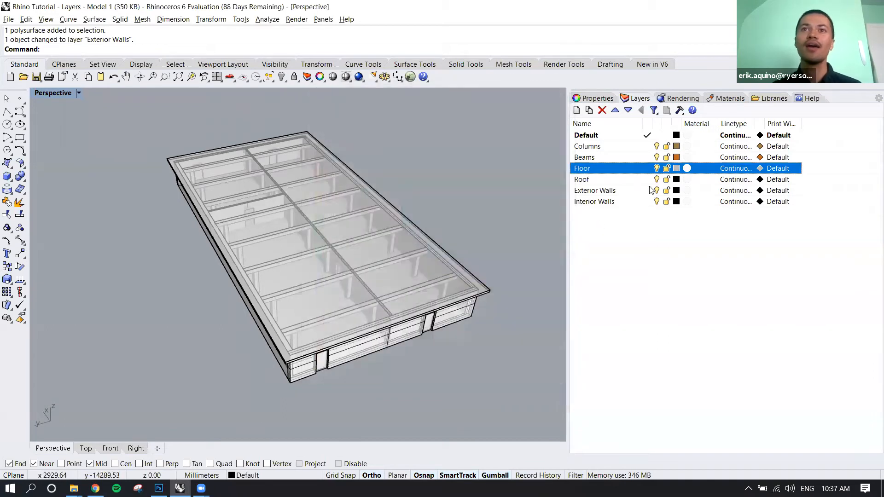
left_click(675, 179)
left_click_drag(514, 186, 505, 223)
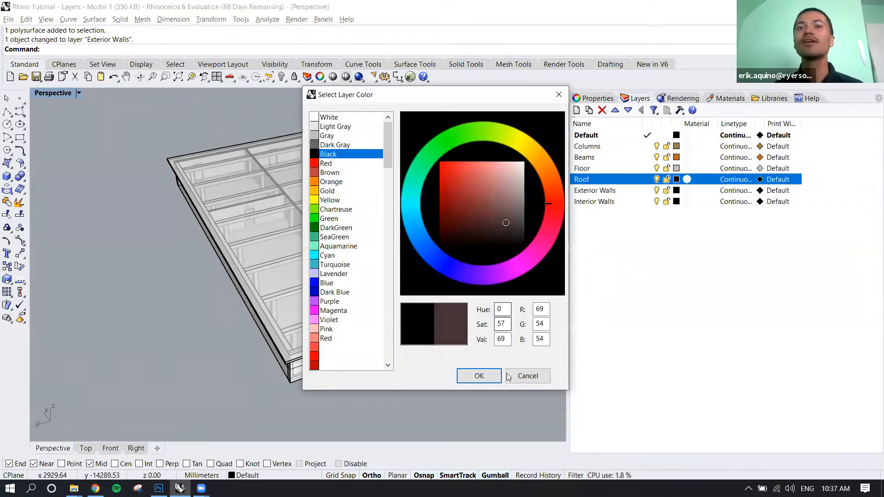
left_click(498, 376)
right_click_drag(490, 285, 474, 316)
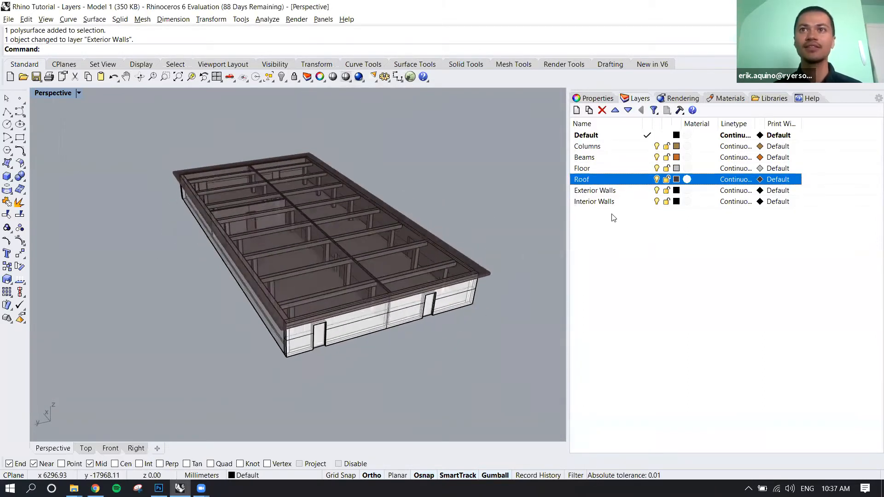
Step: Set the Exterior Walls layer's colour to Purple and the Interior Walls layer's colour to Aquamarine
left_click(675, 190)
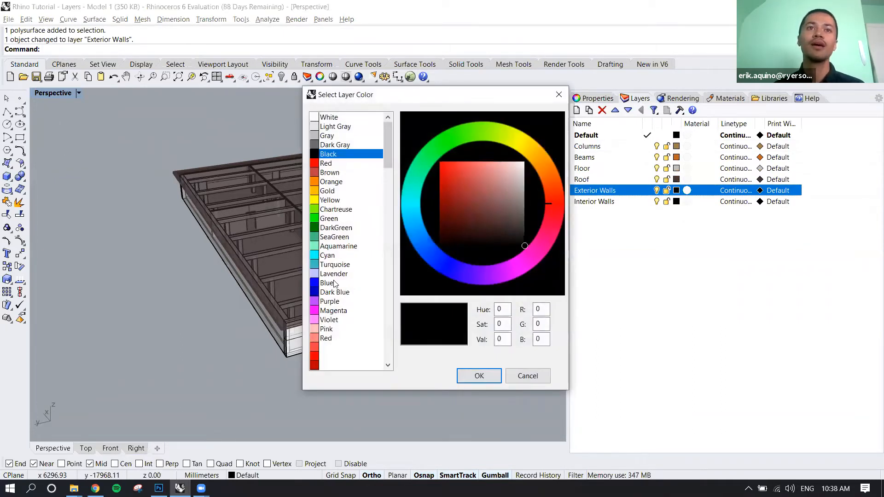
left_click(331, 301)
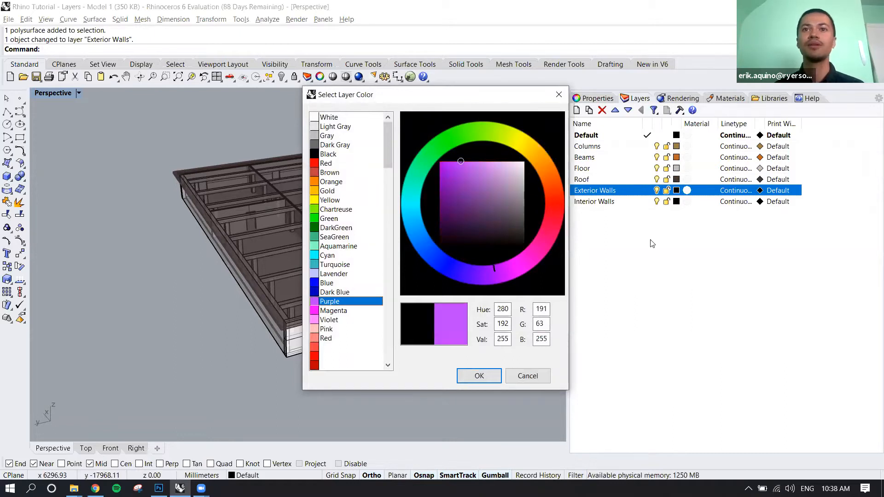
left_click(489, 376)
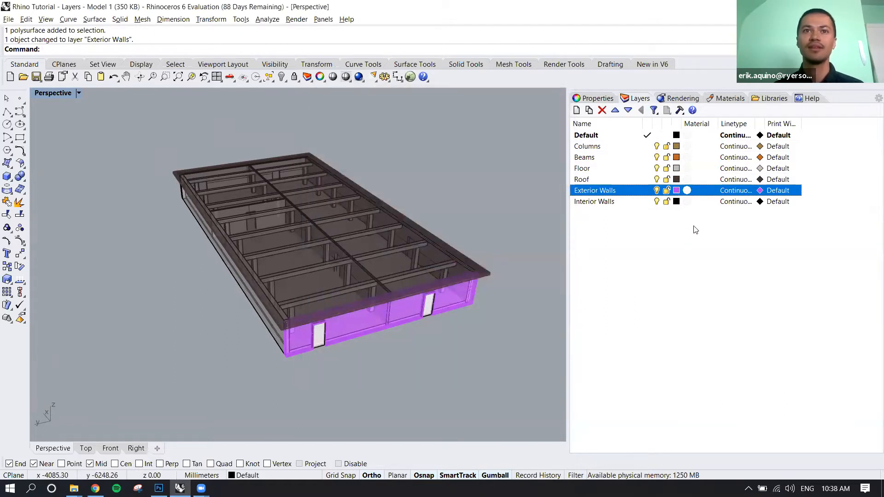
left_click(676, 202)
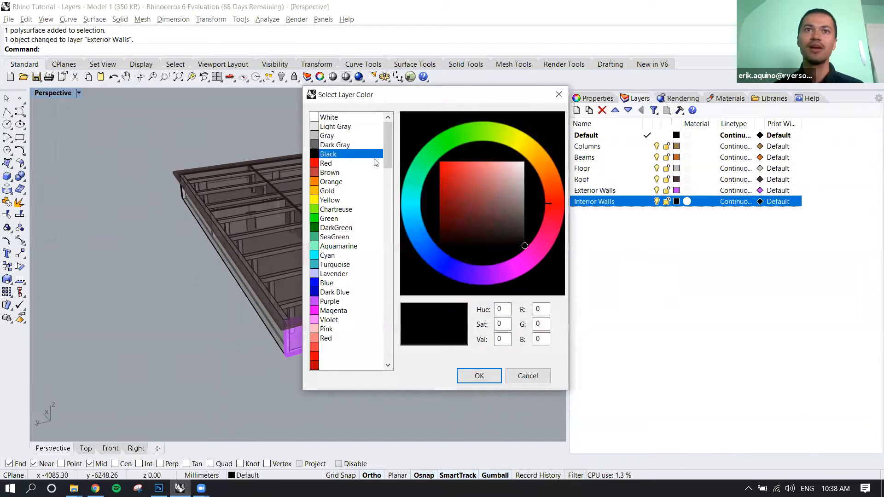
left_click(336, 247)
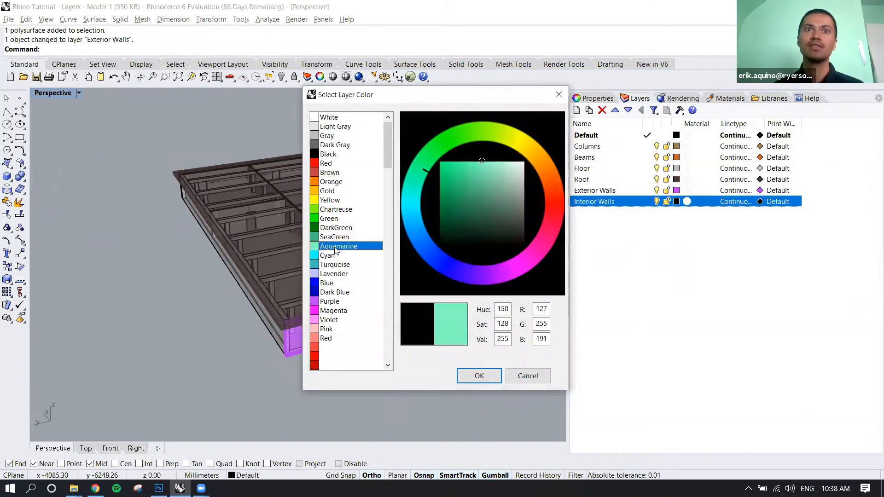
left_click(474, 380)
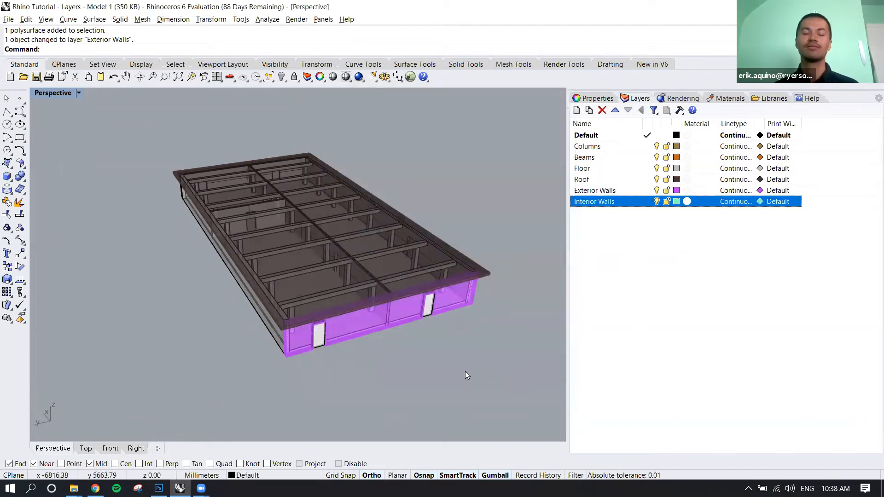
Step: Assign the three remaining exterior walls, one extrusion and two polysurfaces, to the Exterior Walls layer
right_click_drag(397, 318, 405, 292)
left_click(376, 284)
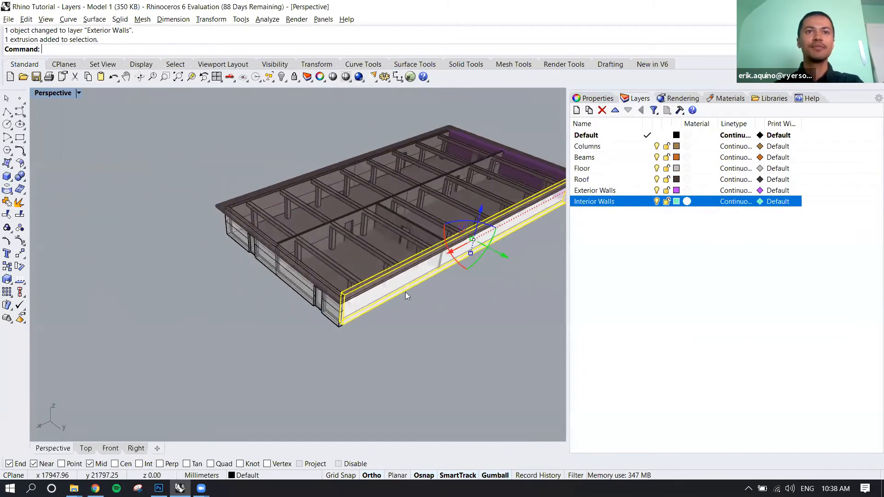
left_click(297, 294, "shift")
right_click_drag(295, 294, 291, 279)
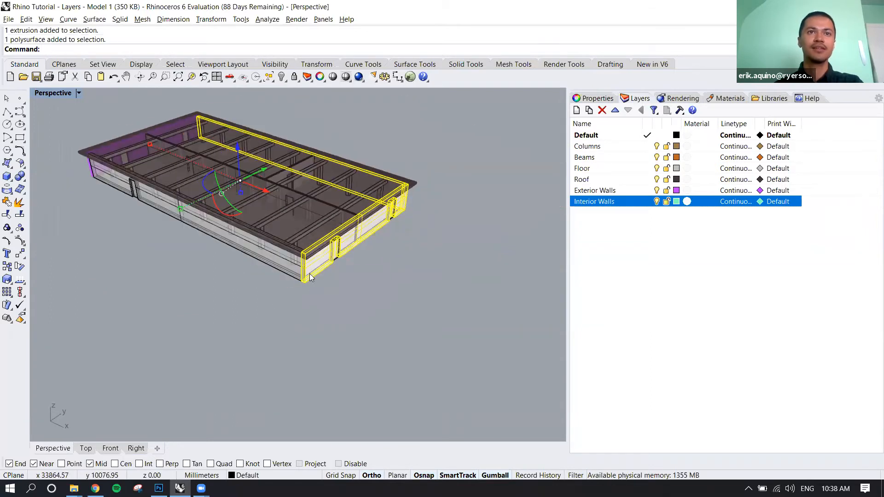
left_click(291, 279, "shift")
right_click_drag(379, 318, 439, 324)
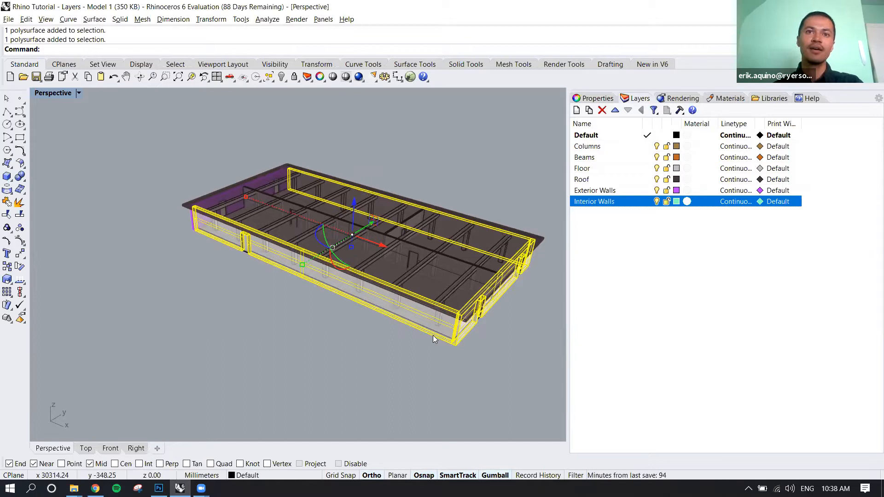
left_click(432, 336, "ctrl")
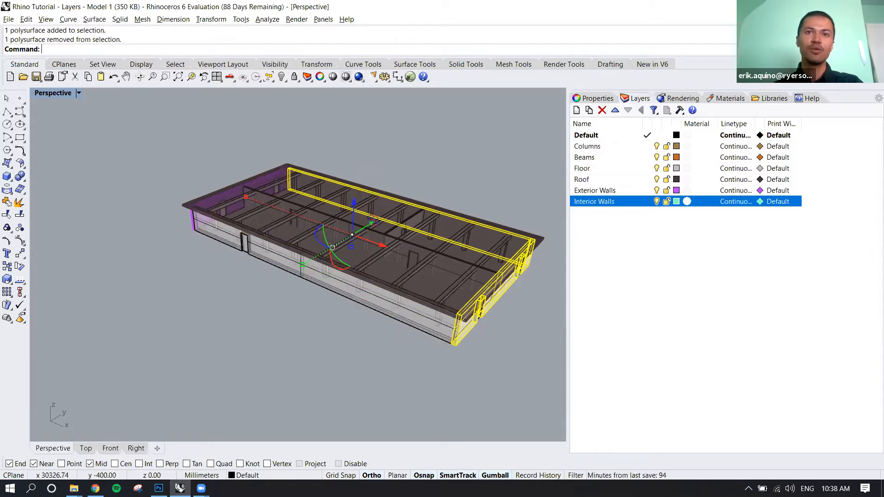
left_click(430, 331, "shift")
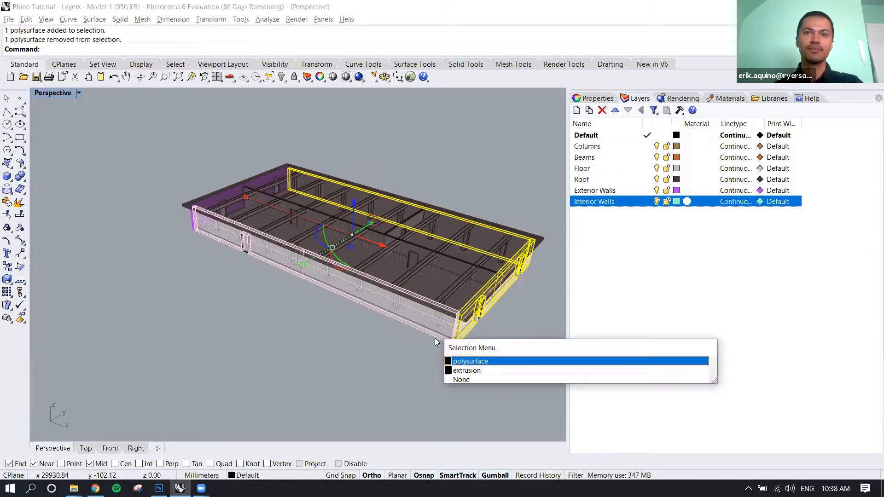
left_click(455, 362)
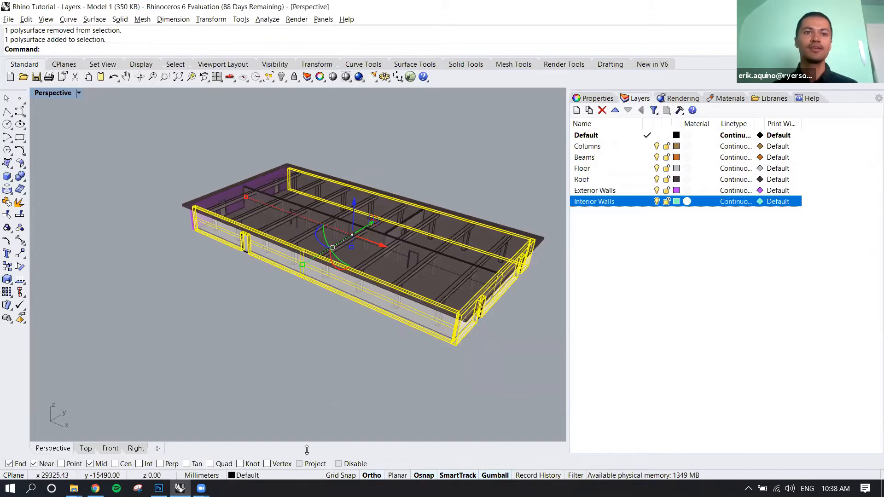
left_click(297, 477)
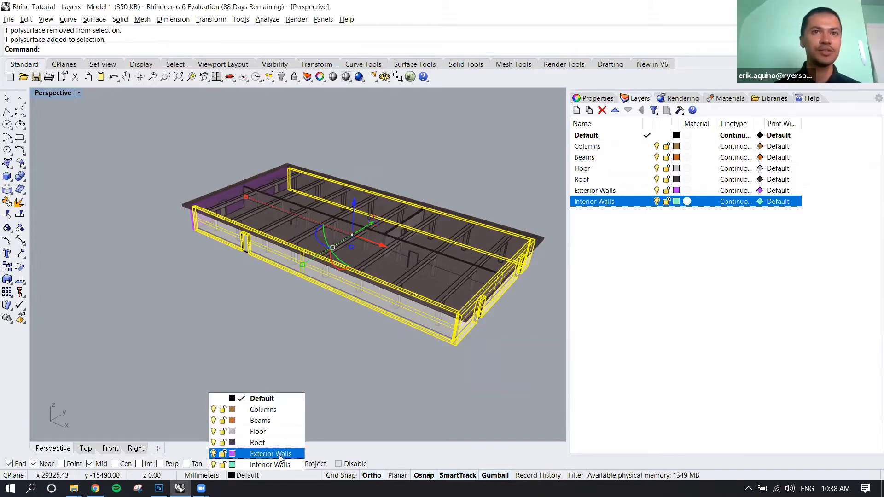
left_click(279, 454)
key("Escape")
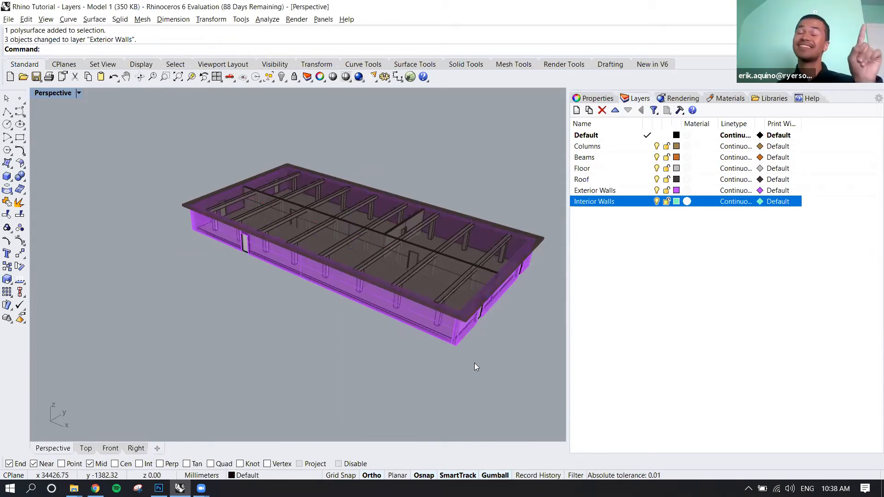
Step: Hide the Exterior Walls and Roof layers
right_click_drag(482, 359, 469, 342)
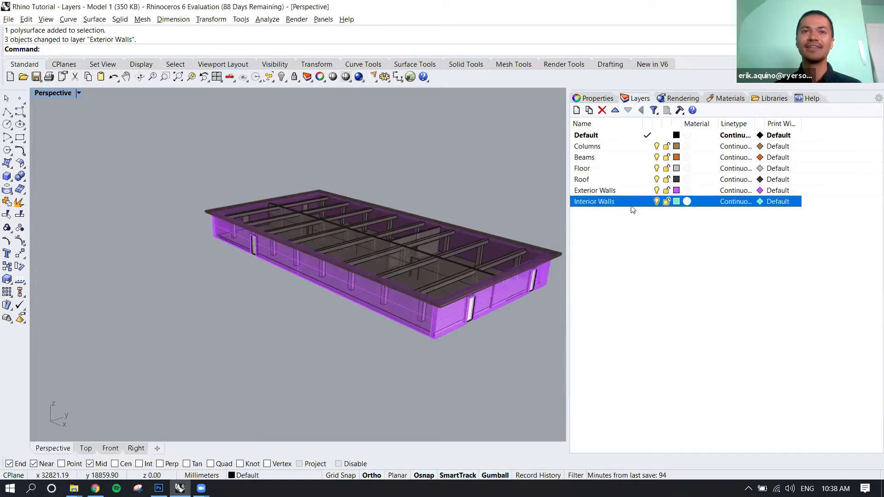
left_click(656, 191)
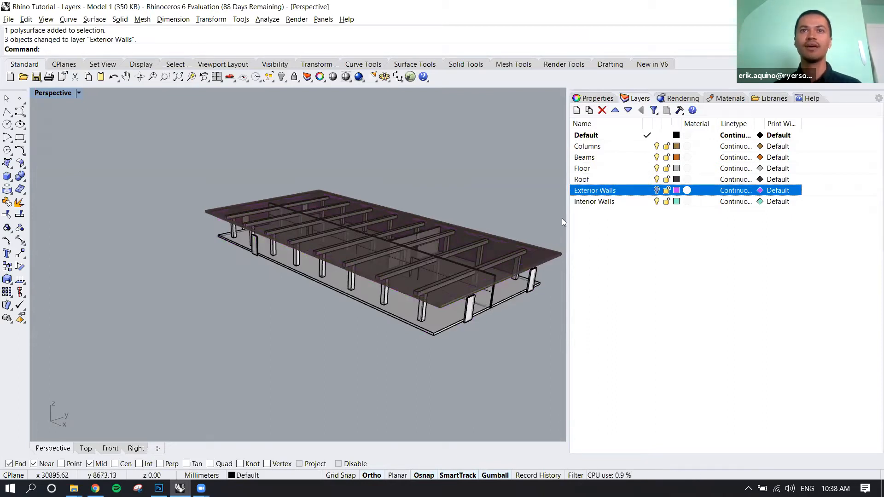
left_click(657, 179)
Step: Assign the floor slab at the base of the building to the Floor layer and hide that layer
right_click_drag(514, 272, 446, 280)
left_click(438, 315)
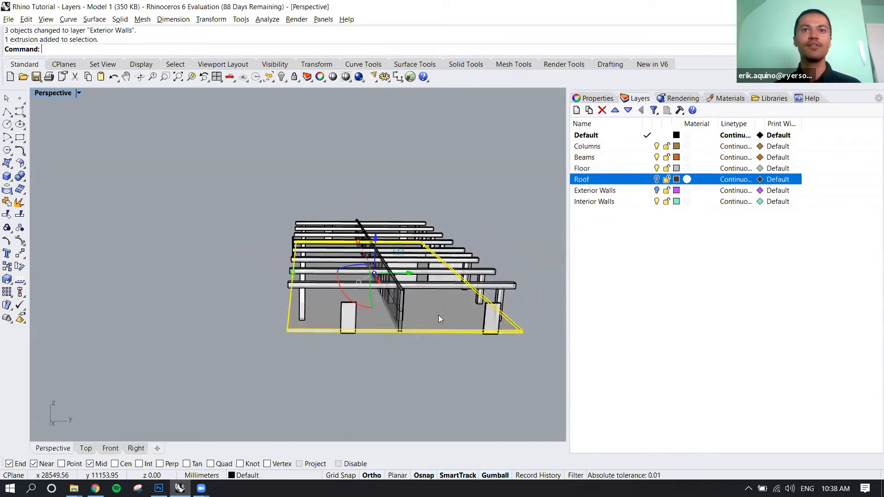
left_click(231, 481)
left_click(265, 432)
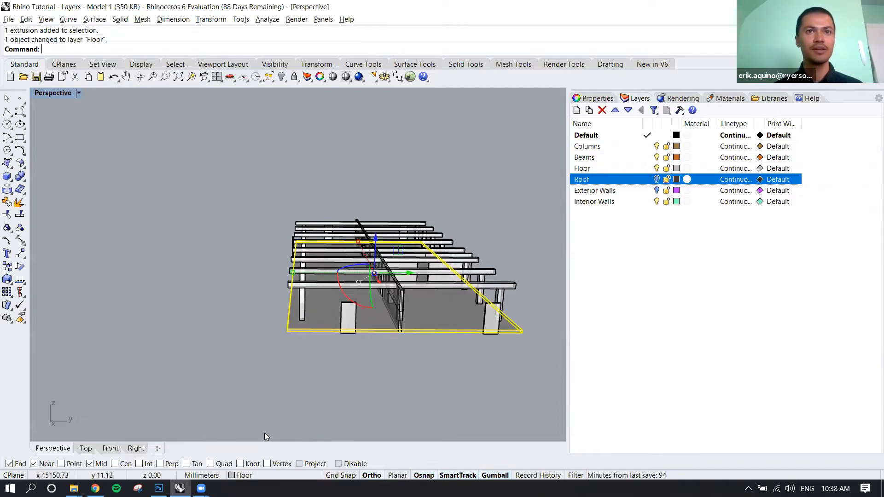
left_click(657, 168)
right_click_drag(404, 232, 359, 214)
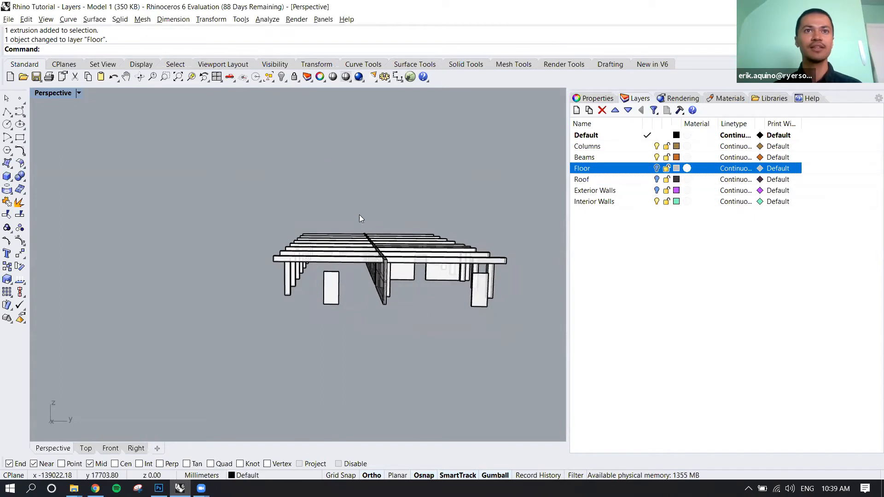
left_click(350, 268)
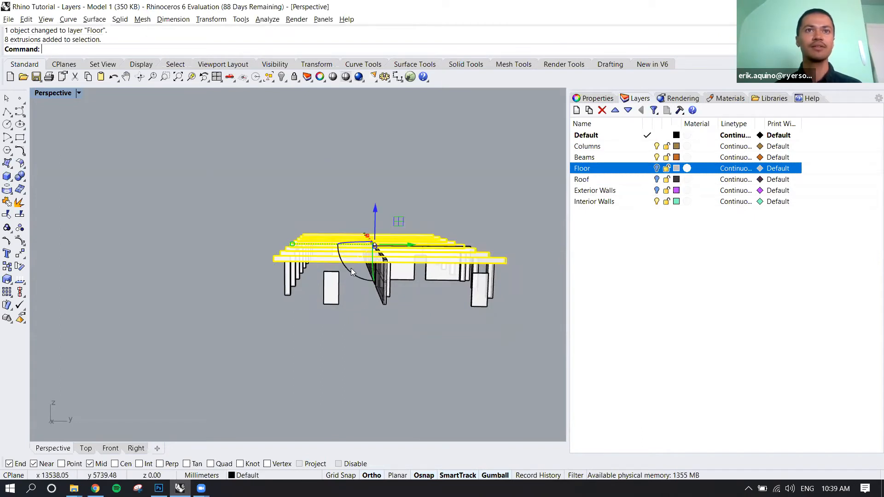
key("Escape")
right_click_drag(359, 211, 353, 213)
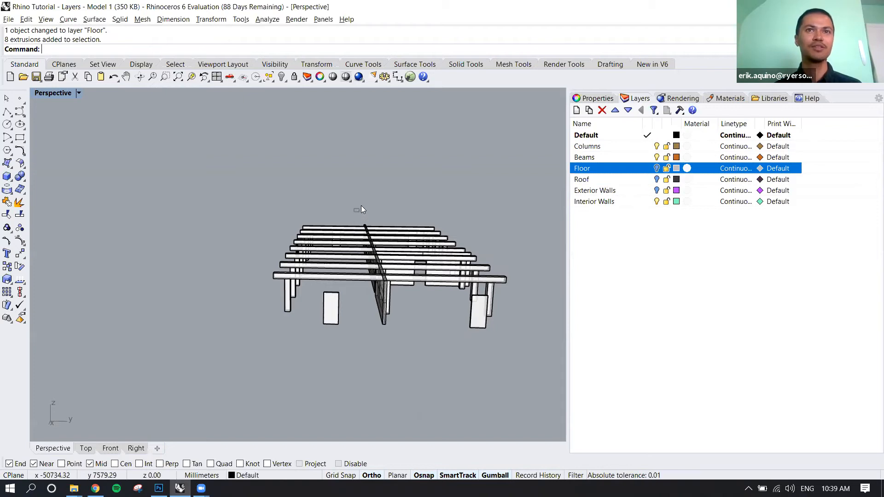
left_click_drag(303, 205, 263, 334)
key("Escape")
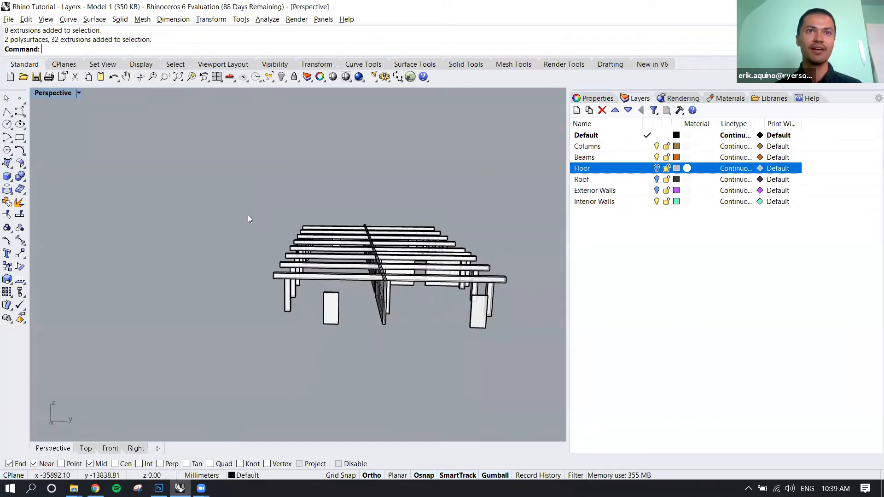
left_click_drag(248, 214, 355, 353)
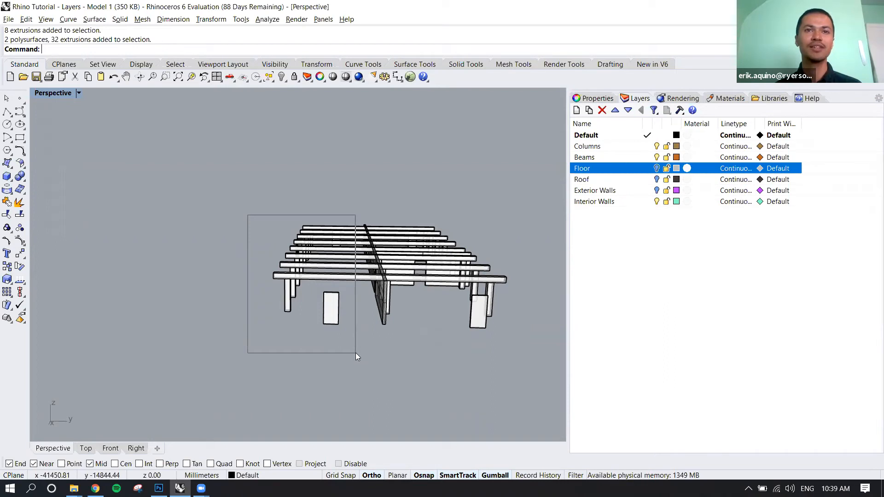
left_click_drag(355, 353, 355, 353)
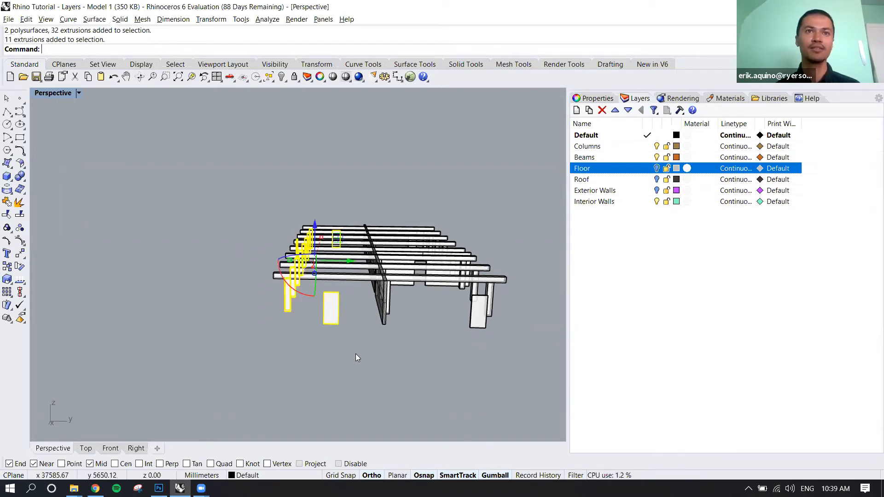
left_click(356, 206)
Step: Assign the eight horizontal beams to the Beams layer and hide that layer
left_click_drag(357, 199, 350, 299)
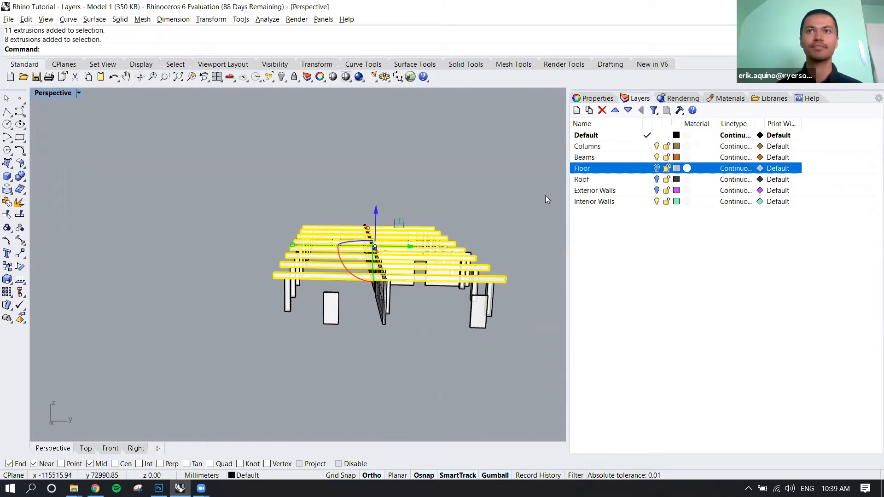
left_click(272, 479)
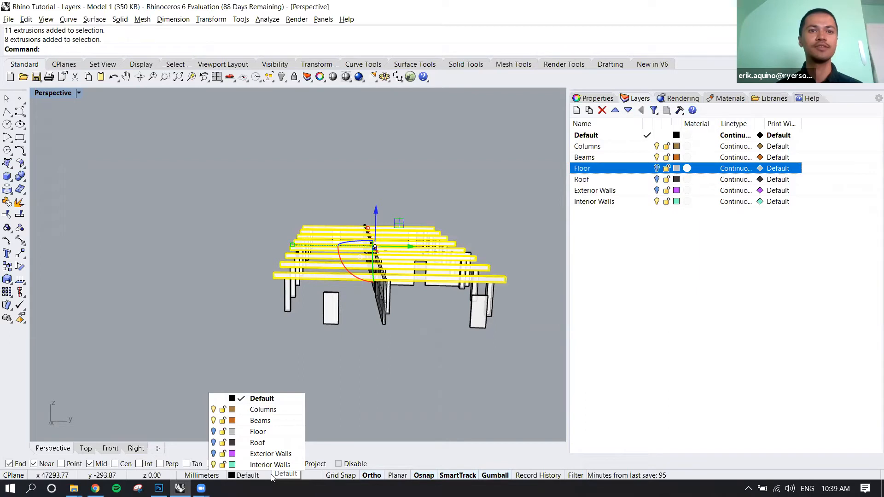
left_click(260, 420)
left_click(656, 157)
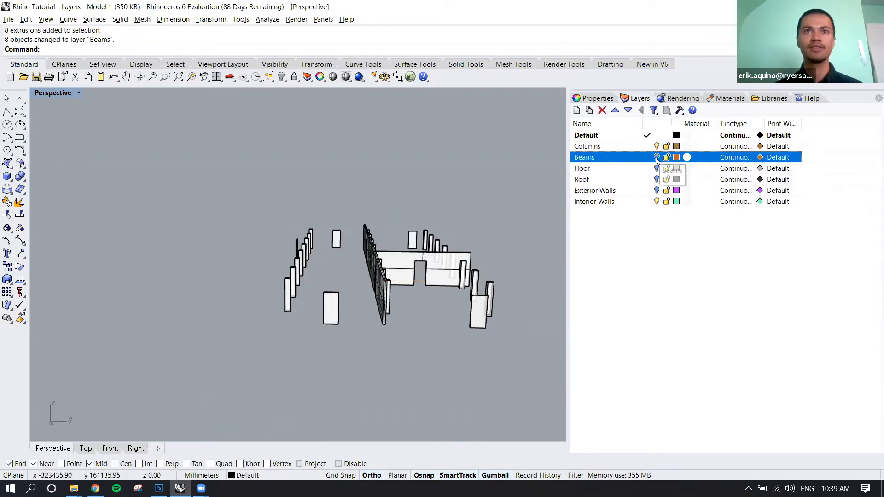
Step: Use ChangeLayer to move the two interior walls to a new layer named Interior Walls 2, and hide that layer
right_click_drag(473, 238, 419, 286)
left_click(418, 286)
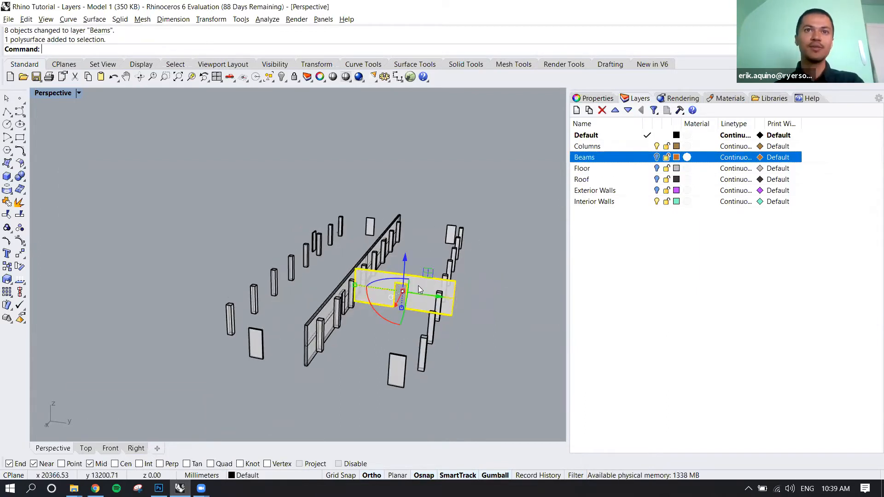
left_click(325, 305, "shift")
type("ChangeLayer")
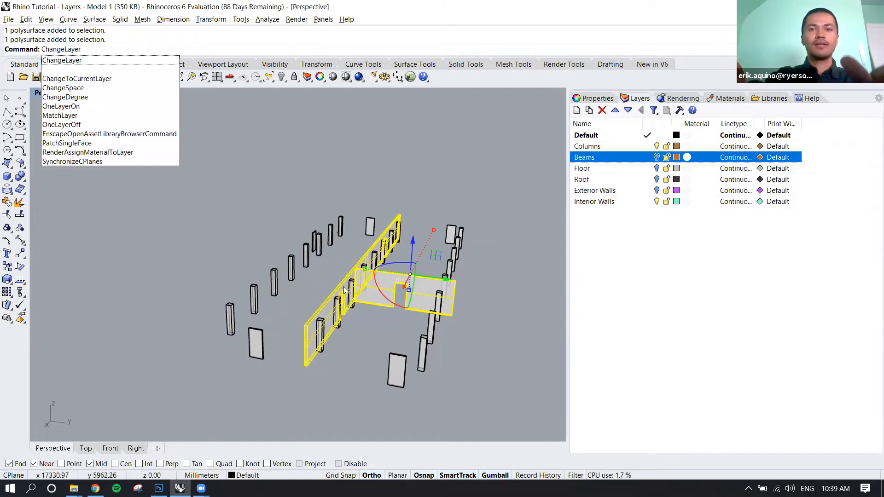
key("Return")
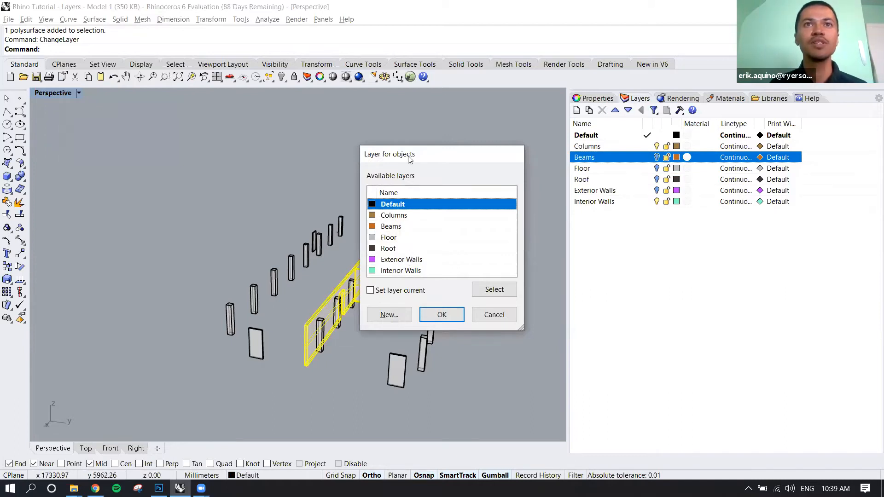
left_click_drag(408, 150, 406, 121)
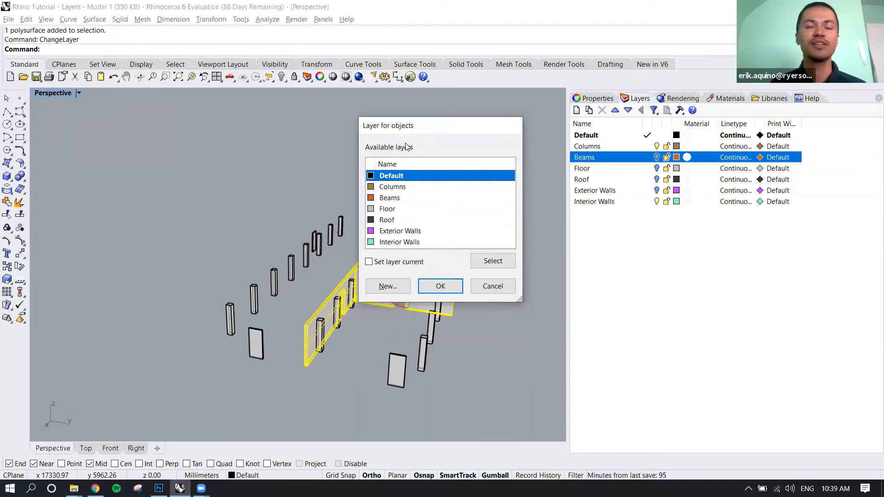
left_click(388, 286)
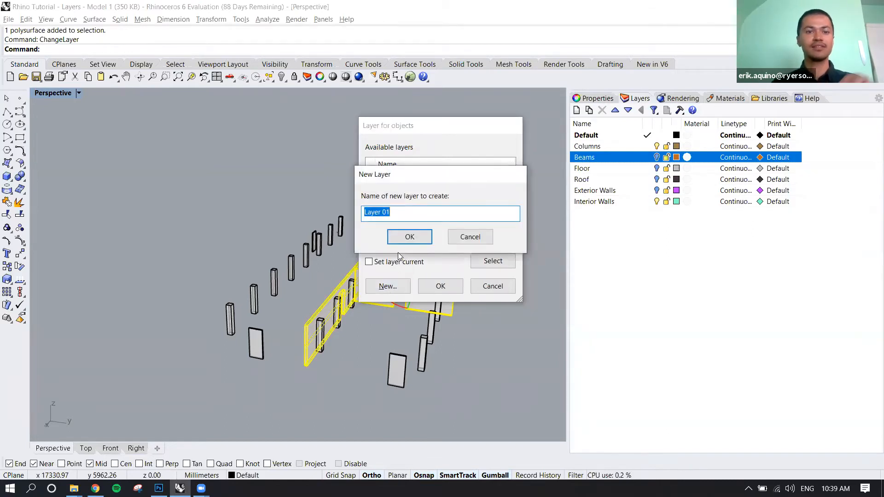
key("BackSpace")
type("Interior Walls 2")
key("Return")
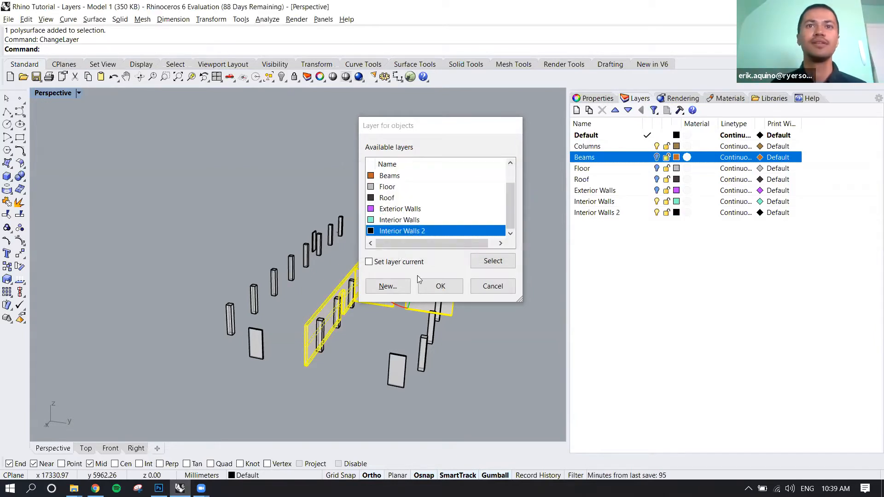
left_click(440, 286)
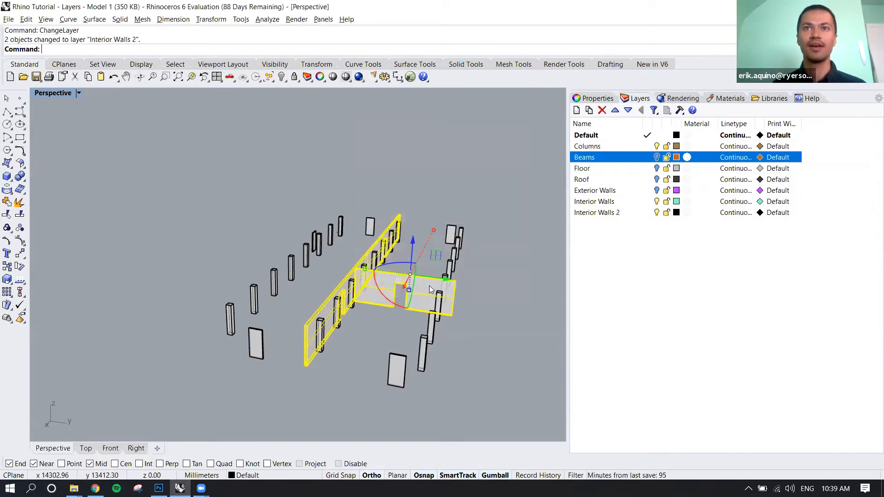
left_click(656, 212)
Step: Assign the five thin door panels among the columns to the Interior Walls layer
right_click_drag(487, 269, 506, 335)
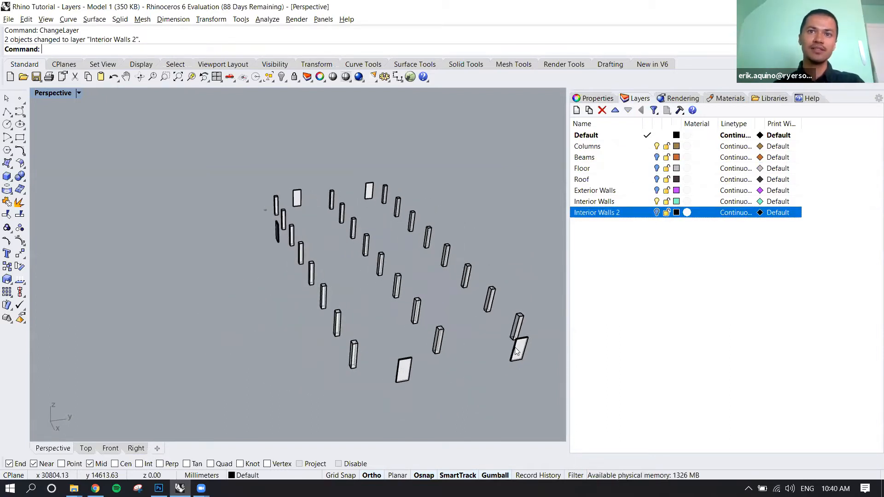
left_click(518, 348)
left_click(404, 370, "shift")
left_click(369, 190, "shift")
left_click(297, 198, "shift")
left_click(277, 230, "shift")
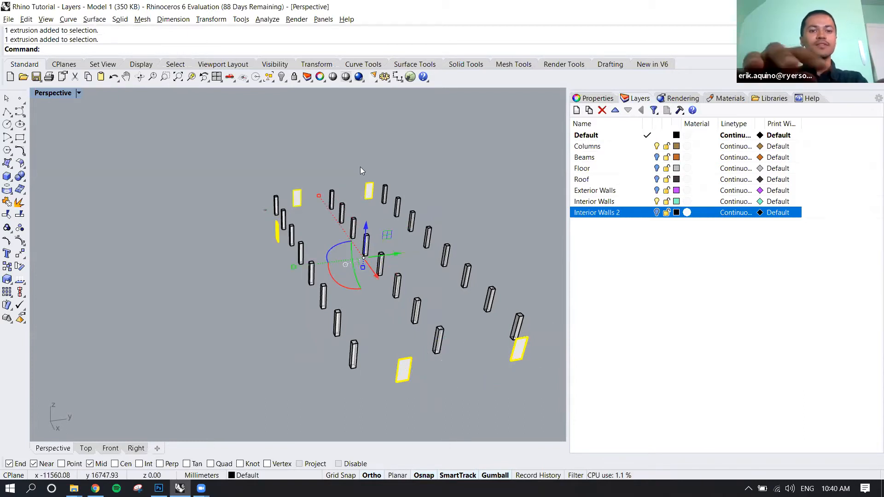
left_click(257, 477)
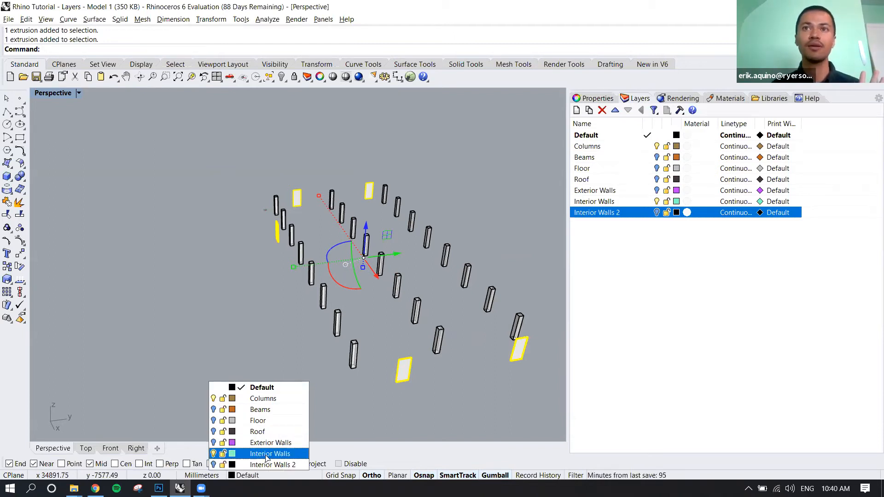
left_click(267, 455)
Step: Rename the Interior Walls layer as Doors
double_click(594, 204)
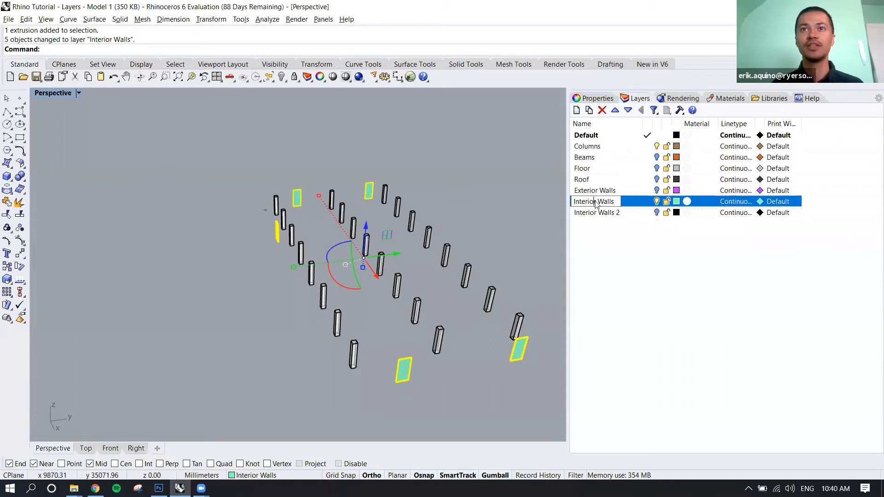
key("ctrl+a")
type("Door")
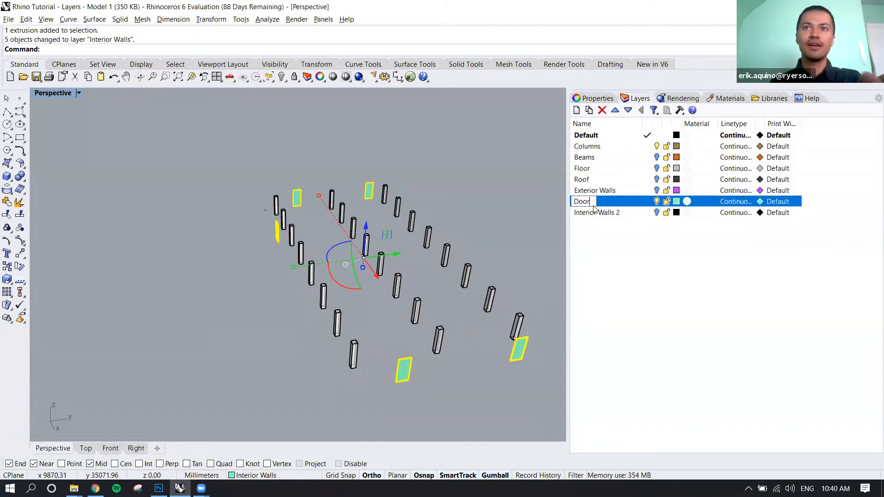
key("Return")
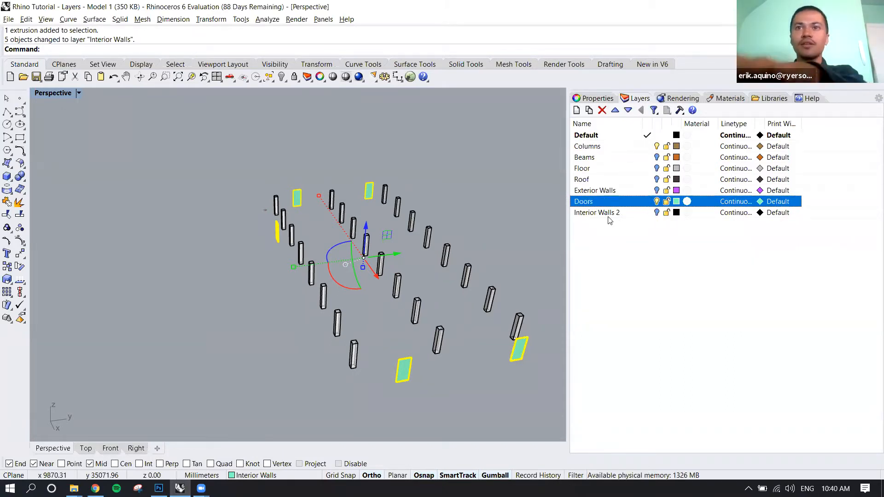
Step: Rename the Interior Walls 2 layer as Interior Walls, make it the current layer and clear the door selection
left_click(617, 214)
double_click(623, 214)
key("End")
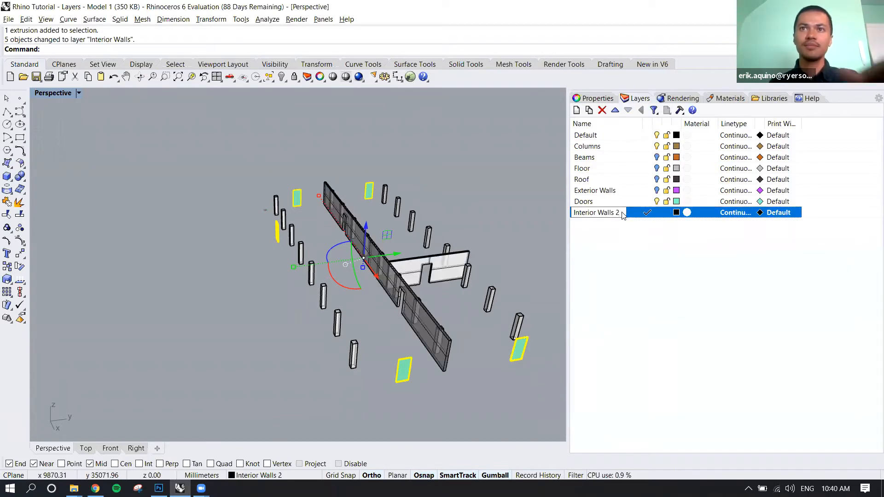
key("BackSpace")
key("BackSpace")
key("Return")
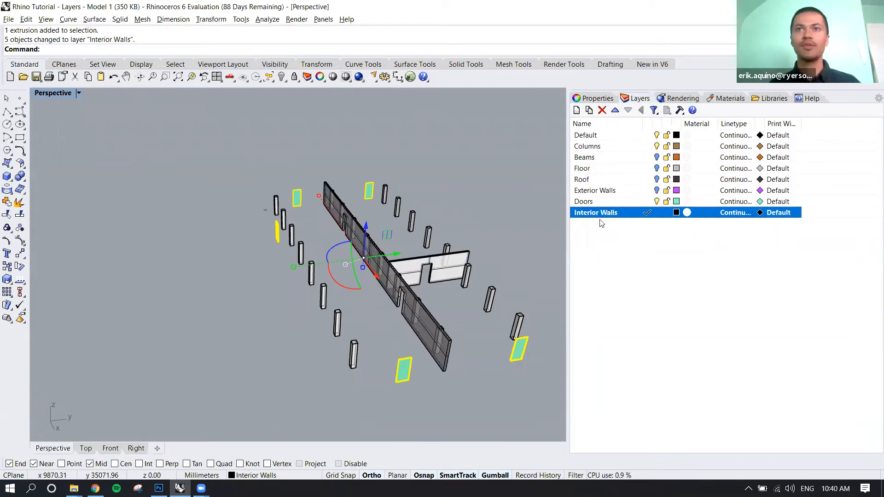
left_click(533, 199)
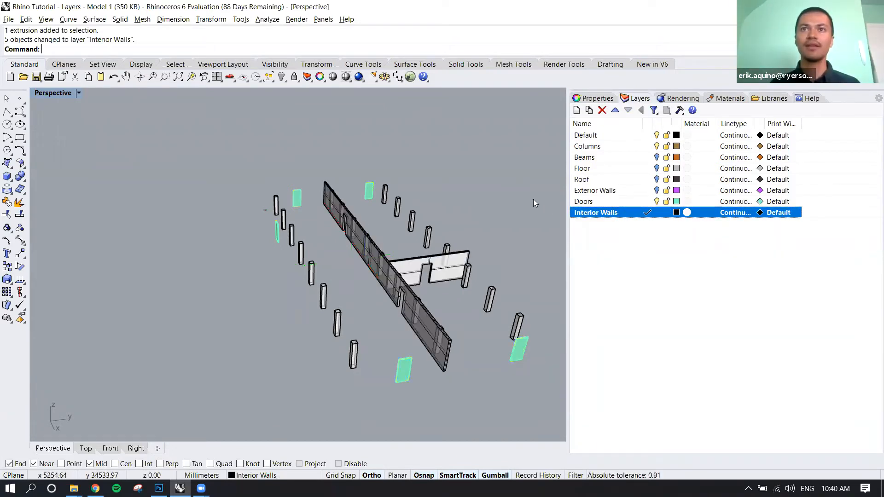
Step: Make Columns the current layer and hide the Doors and Interior Walls layers
left_click(602, 147)
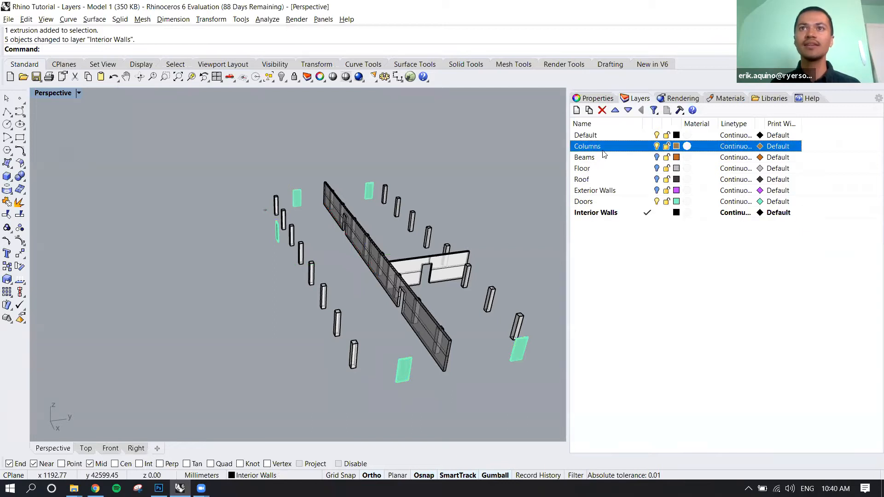
left_click(657, 202)
left_click(656, 212)
Step: Use ChangeLayer to assign all the remaining visible columns to the Columns layer
right_click_drag(526, 217, 478, 214)
left_click_drag(235, 155, 491, 396)
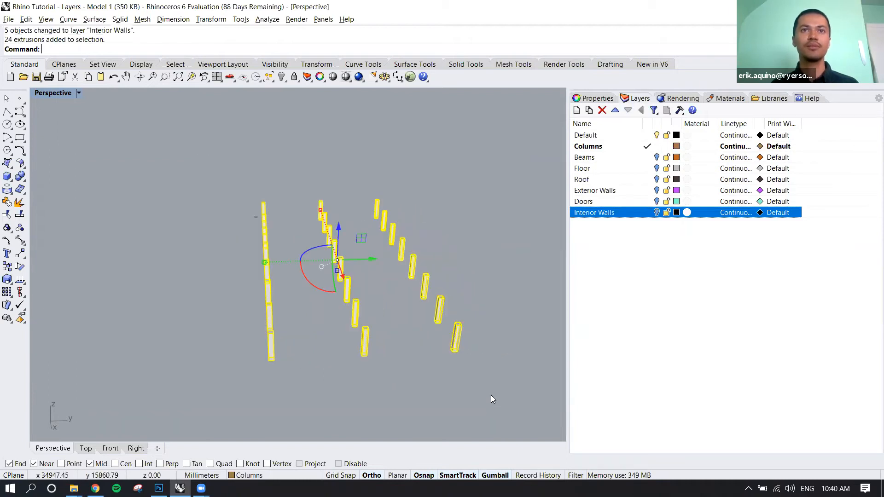
type("ChangeLayer")
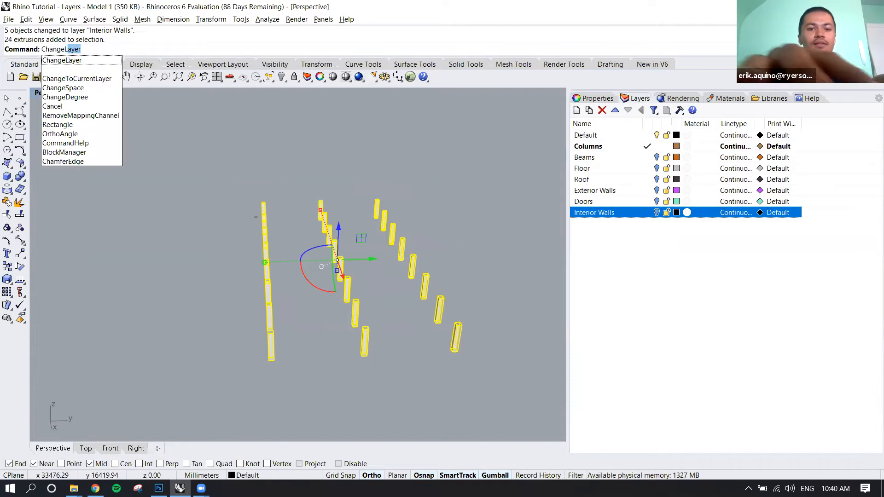
key("Return")
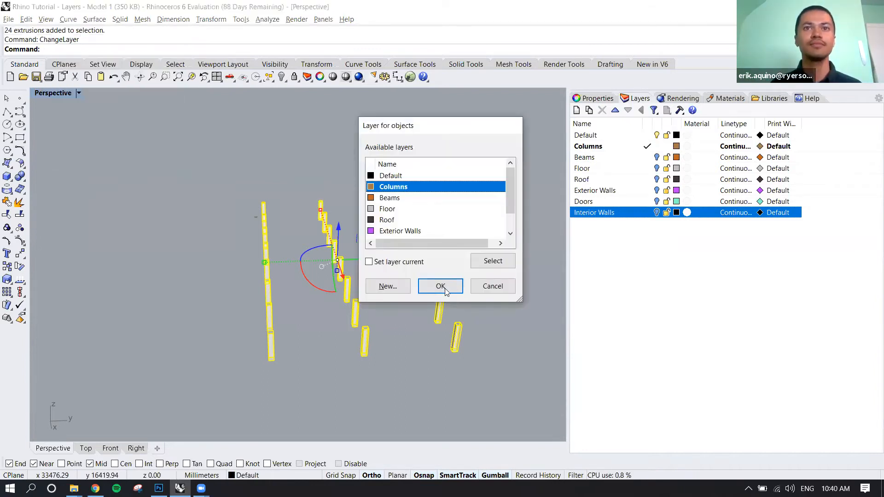
left_click(445, 289)
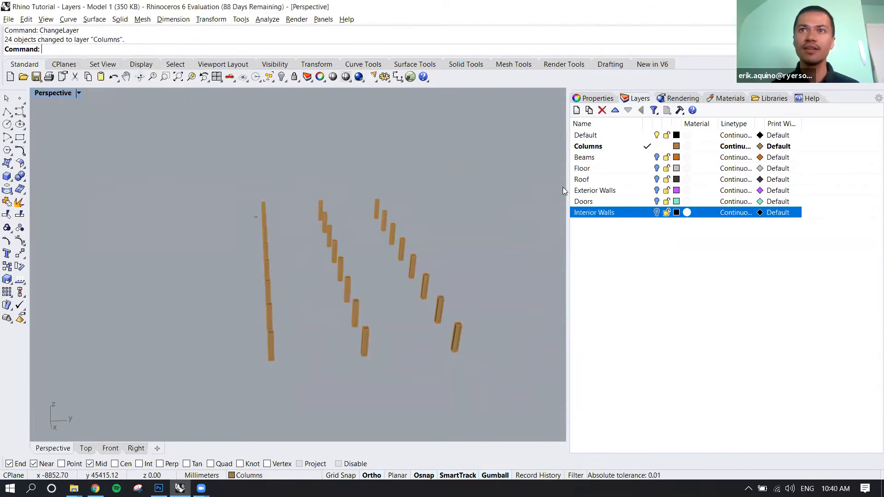
Step: Delete the Default layer and turn on the Beams, Floor, Roof, Exterior Walls, Doors and Interior Walls layers
left_click(611, 137)
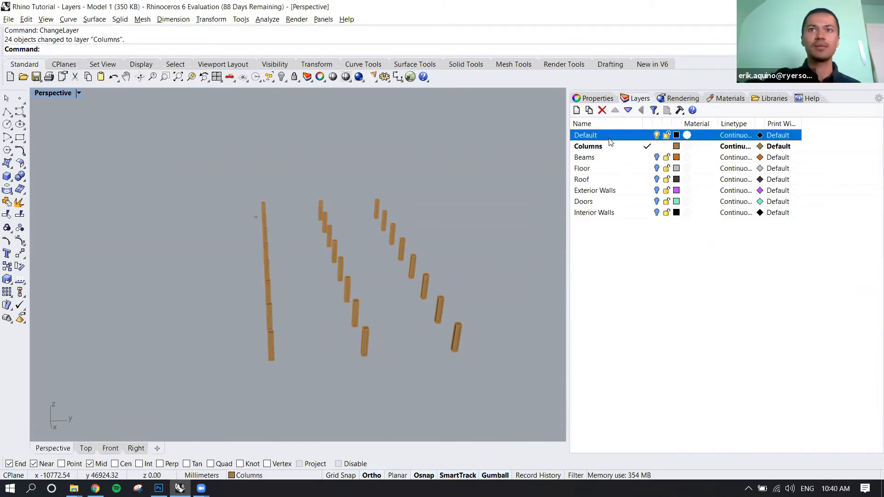
key("Delete")
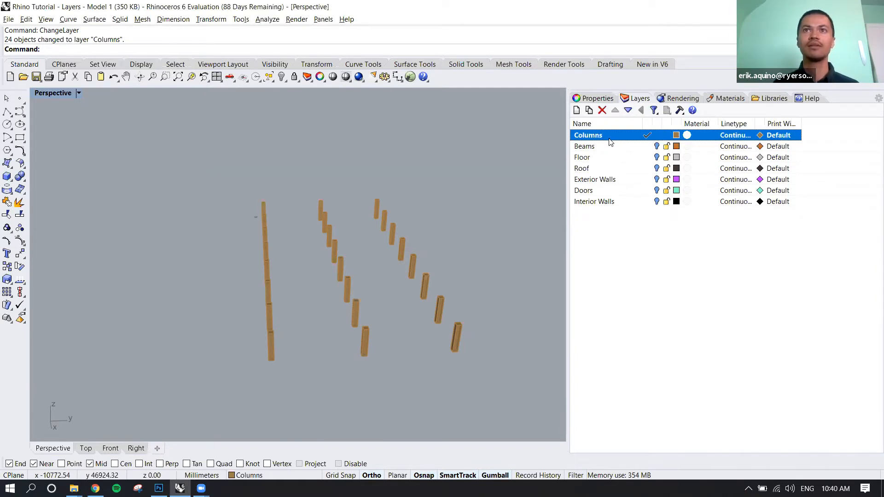
left_click(657, 147)
left_click(656, 157)
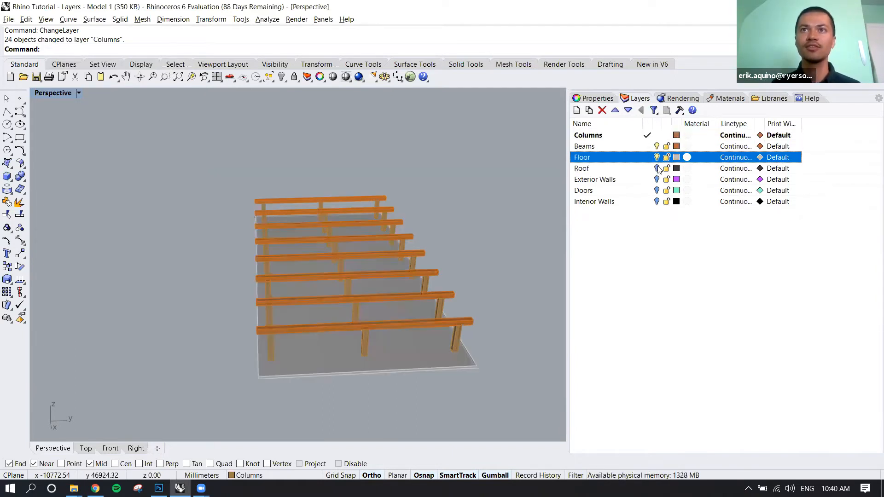
left_click(657, 168)
left_click(656, 179)
left_click(656, 191)
left_click(656, 202)
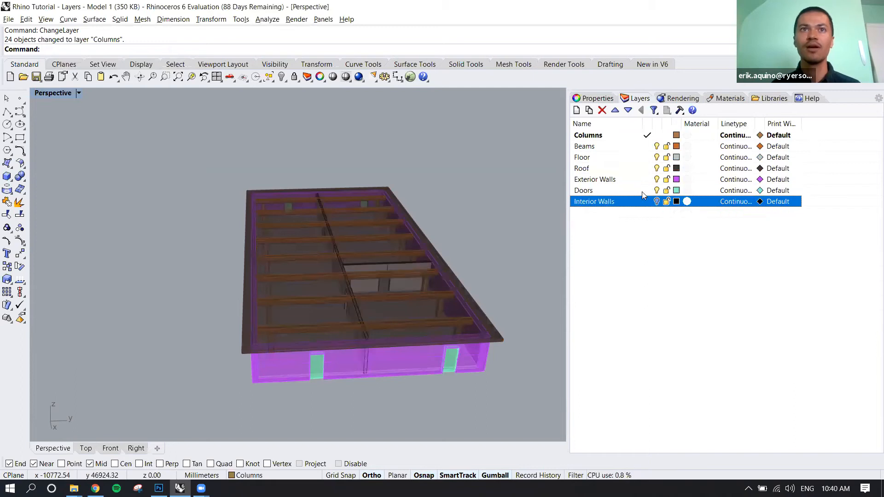
right_click_drag(493, 200, 370, 217)
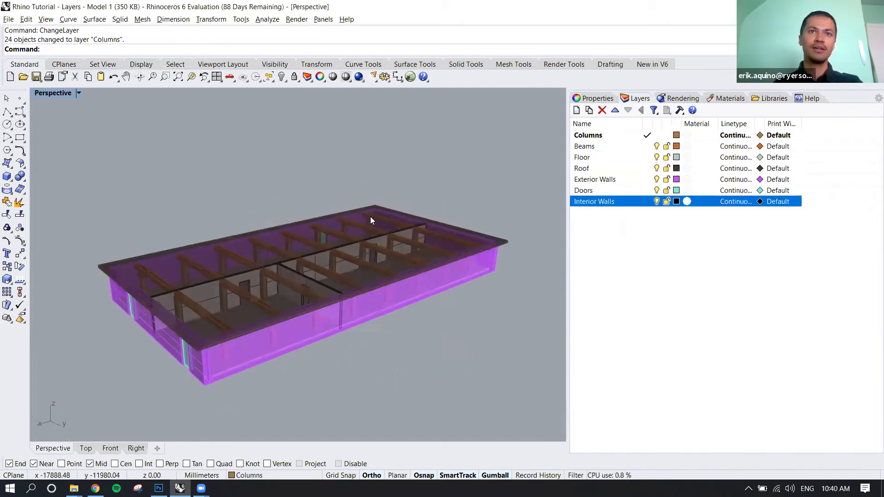
right_click_drag(472, 184, 446, 228)
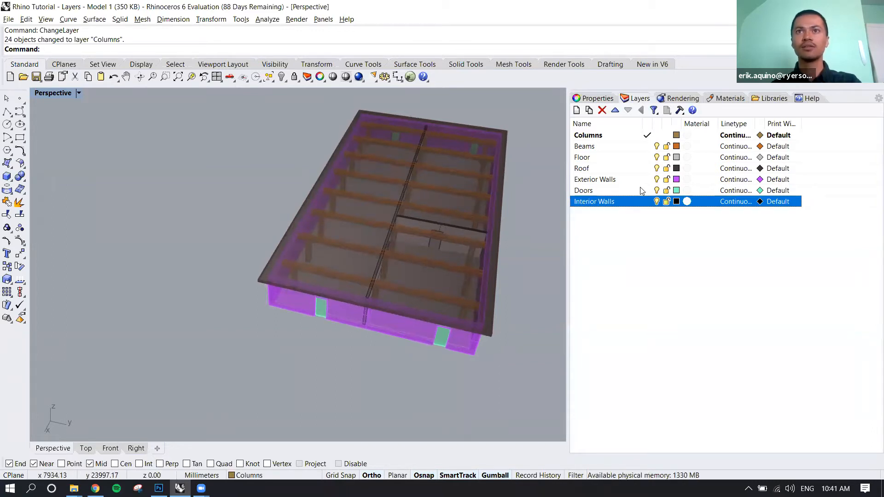
Step: Hide the Doors, Exterior Walls and Roof layers to expose the building's interior
left_click(656, 190)
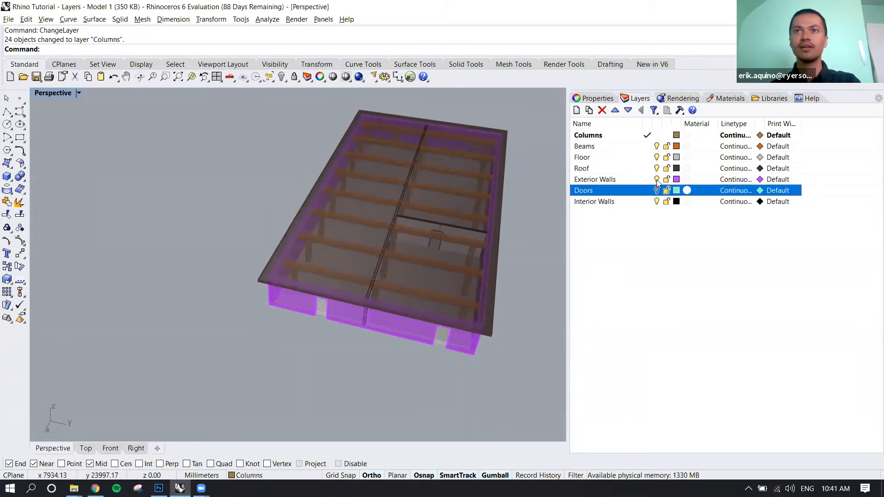
left_click(656, 179)
left_click(656, 168)
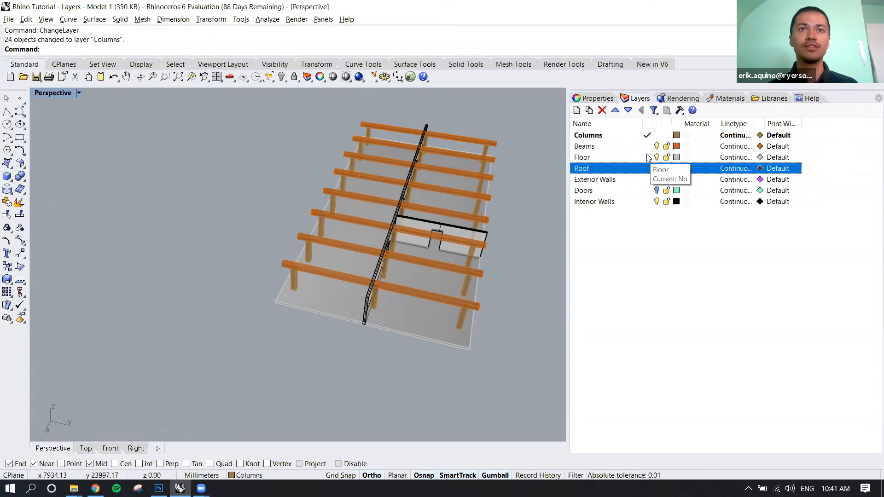
right_click_drag(441, 267, 463, 234)
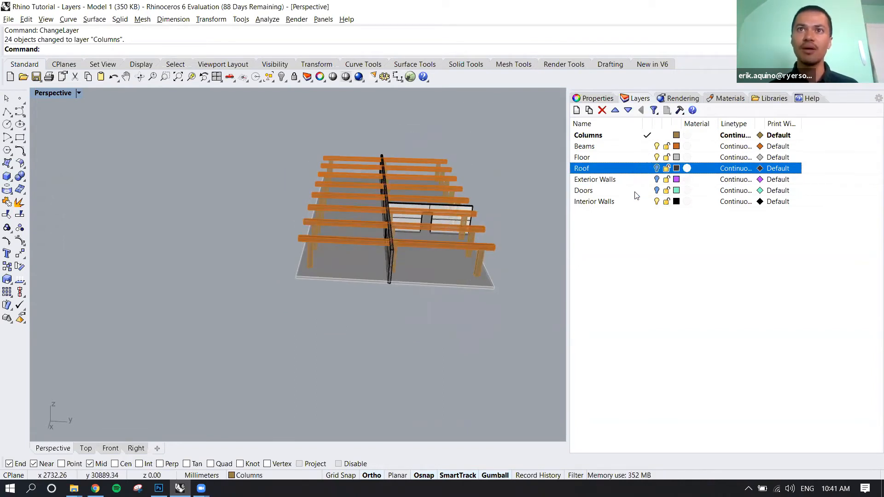
Step: Make Interior Walls the current layer and lock the Columns, Beams and Floor layers
double_click(638, 205)
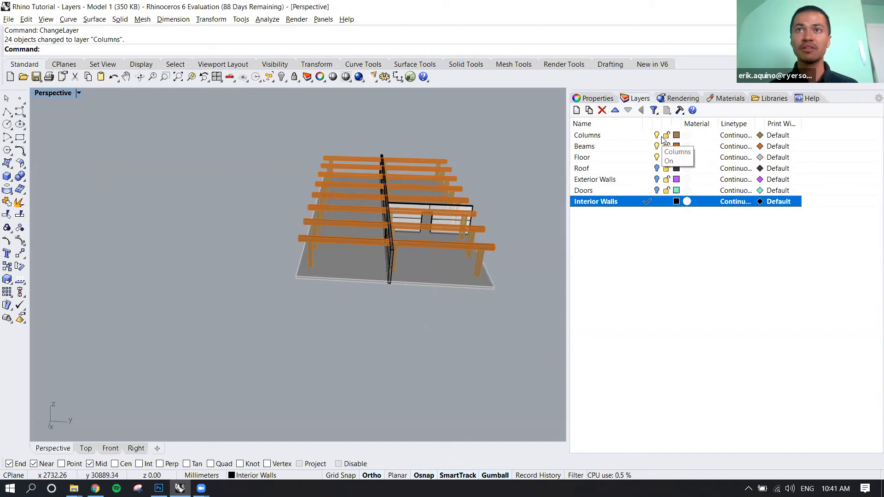
left_click(666, 136)
left_click(666, 147)
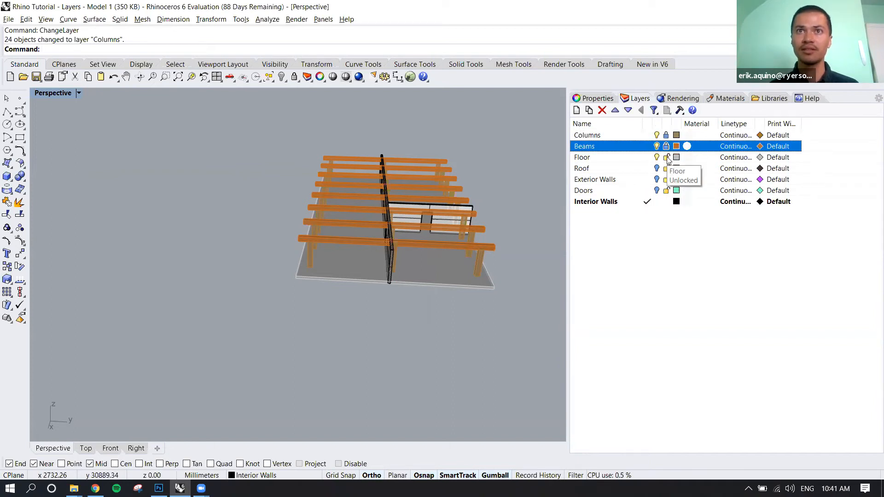
left_click(666, 157)
Step: Window-select the whole model to test the layer locks, and clear the selection
right_click_drag(455, 208, 415, 204)
left_click_drag(220, 123, 518, 364)
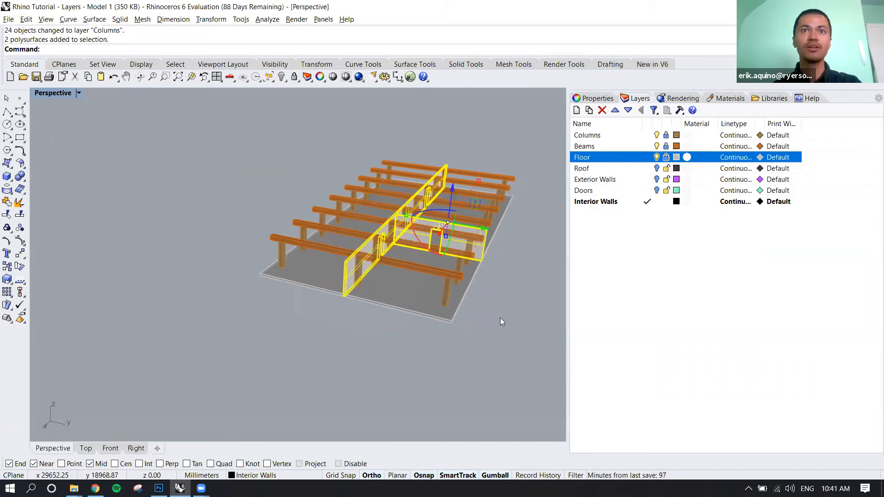
left_click(507, 274)
Step: Select the long and short interior walls individually and examine the junction where they meet
right_click_drag(507, 274, 394, 221)
left_click(396, 219)
left_click(354, 189)
right_click_drag(340, 221, 282, 232)
scroll(328, 186, "up", 7)
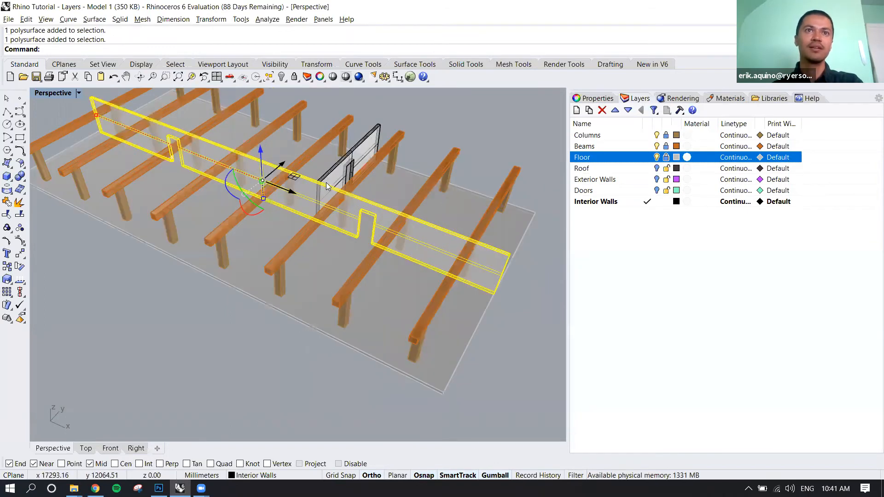
right_click_drag(361, 194, 367, 193)
left_click(367, 193)
scroll(351, 213, "up", 3)
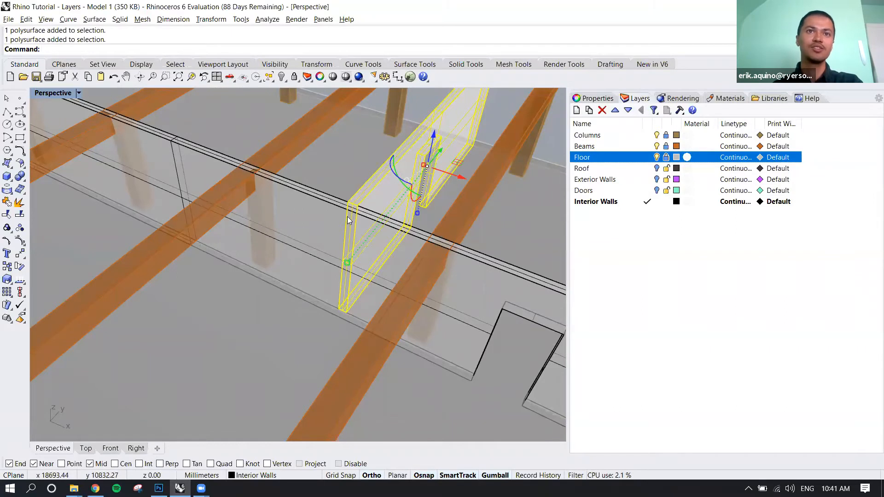
scroll(347, 216, "down", 5)
scroll(352, 219, "up", 3)
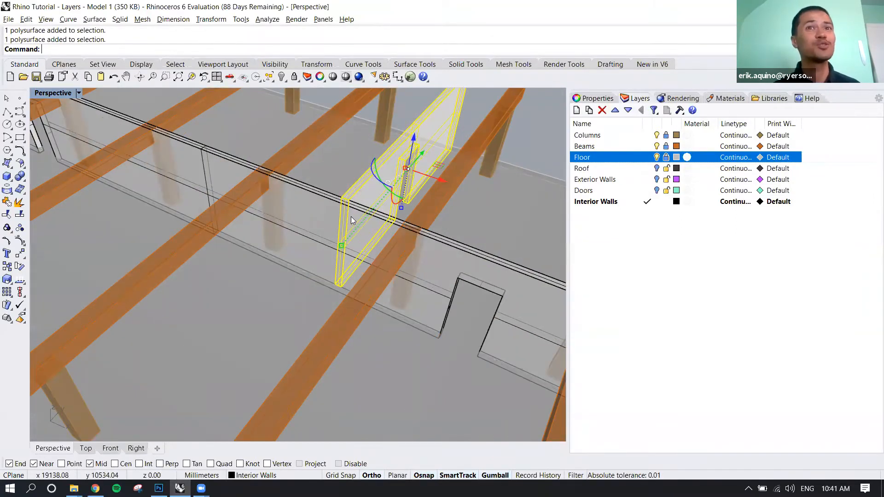
key("Escape")
scroll(539, 206, "down", 2)
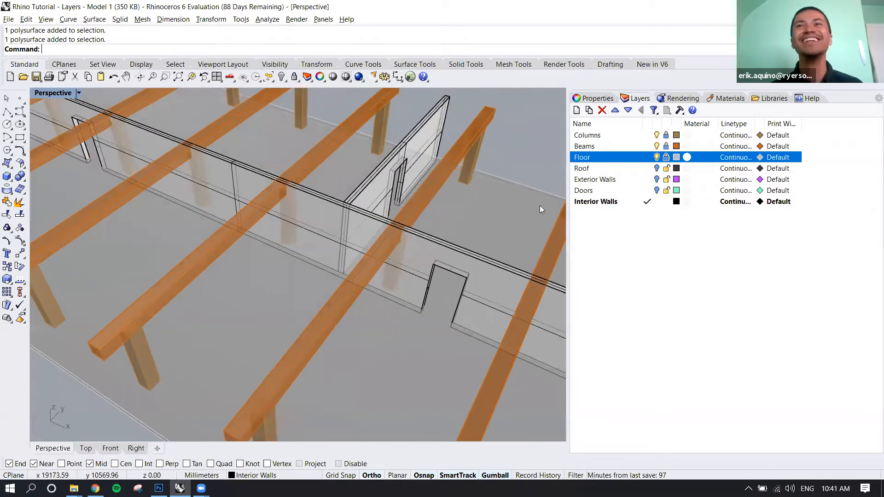
scroll(540, 205, "down", 3)
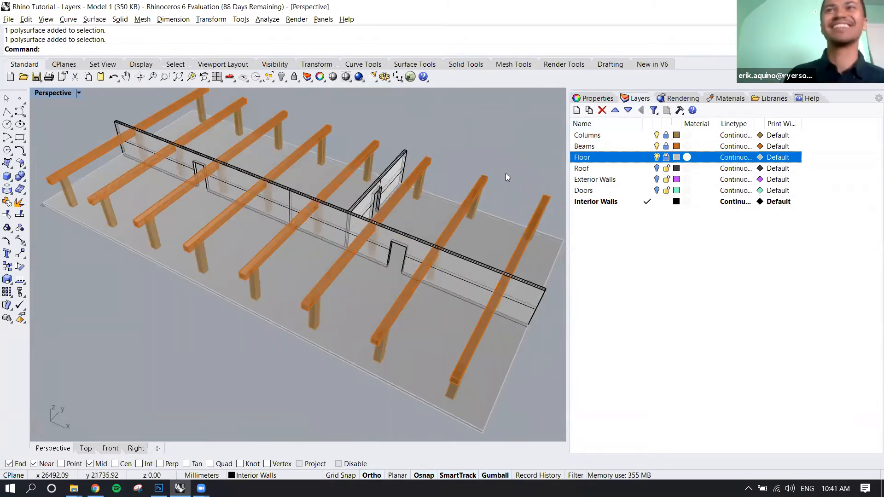
right_click_drag(512, 171, 503, 163)
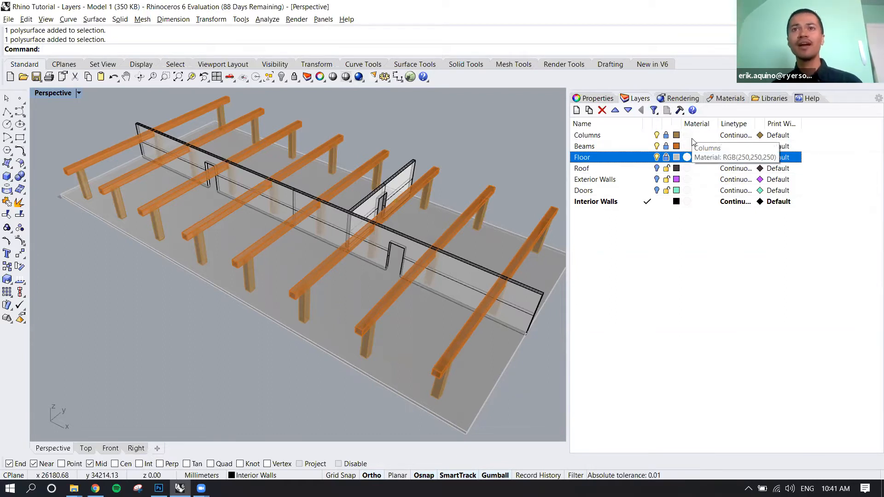
Step: Review the Interior Walls layer's material settings and accept the Default material of type Plaster
left_click(686, 203)
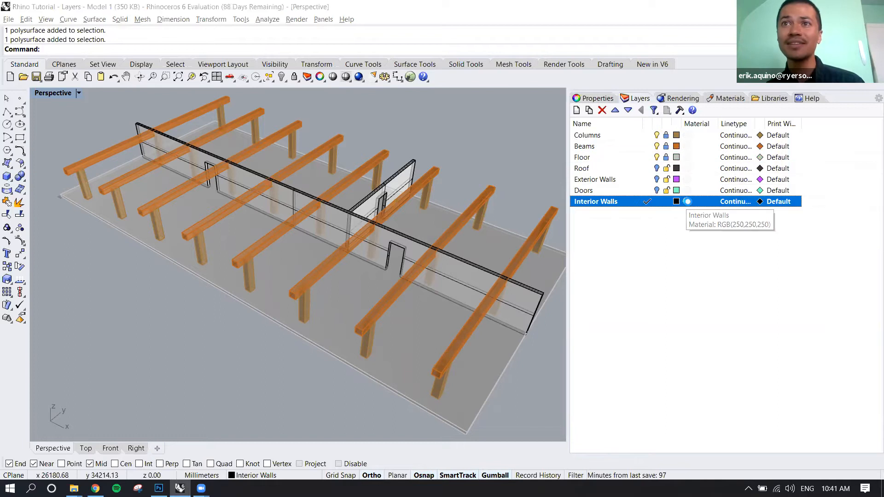
left_click(687, 202)
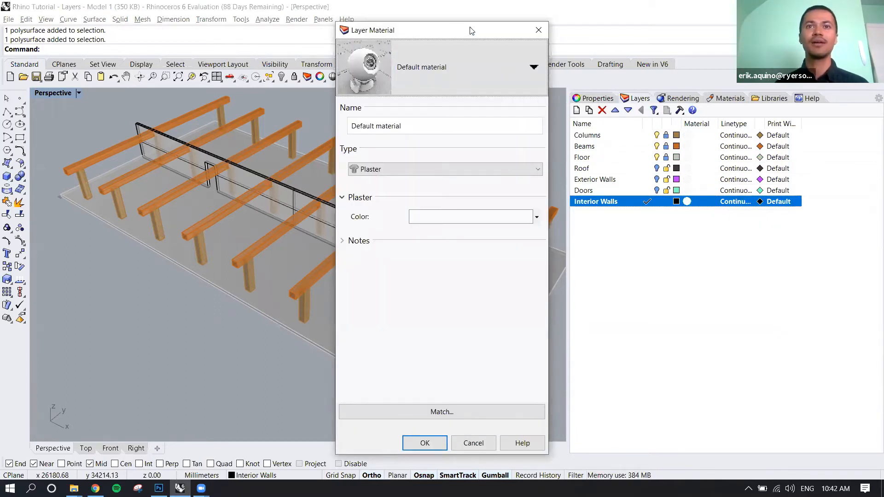
left_click_drag(463, 31, 600, 41)
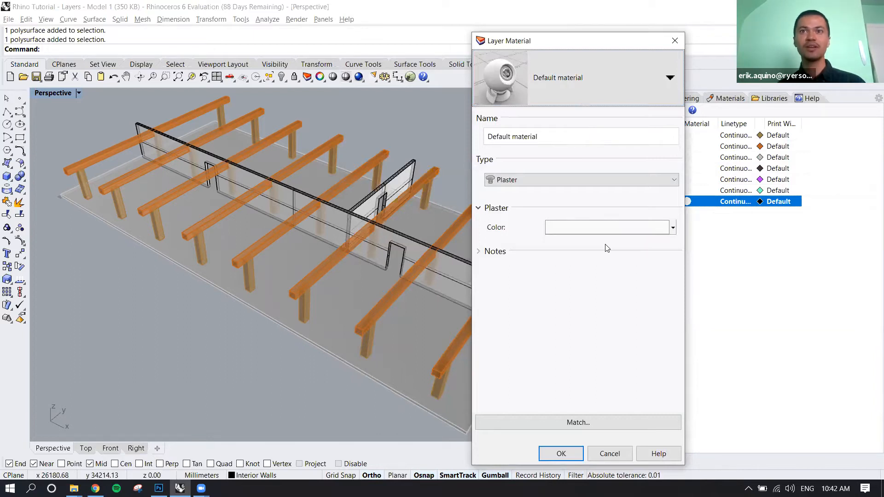
left_click(572, 458)
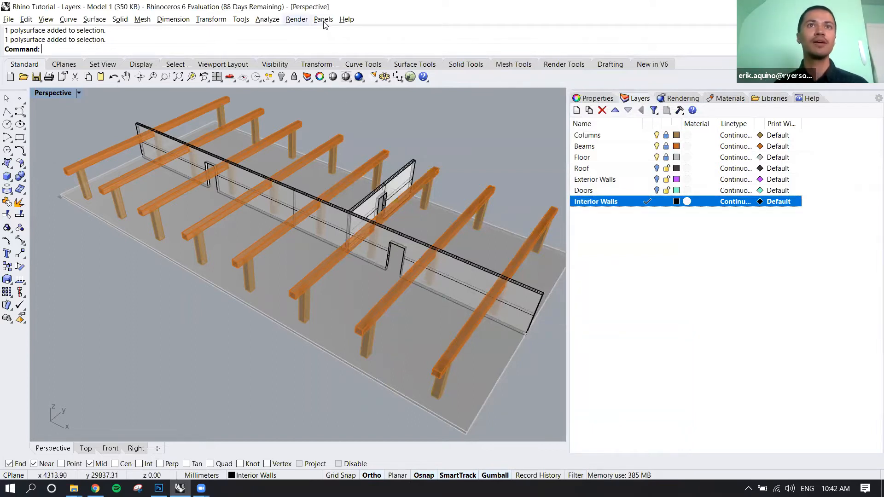
key("alt+r")
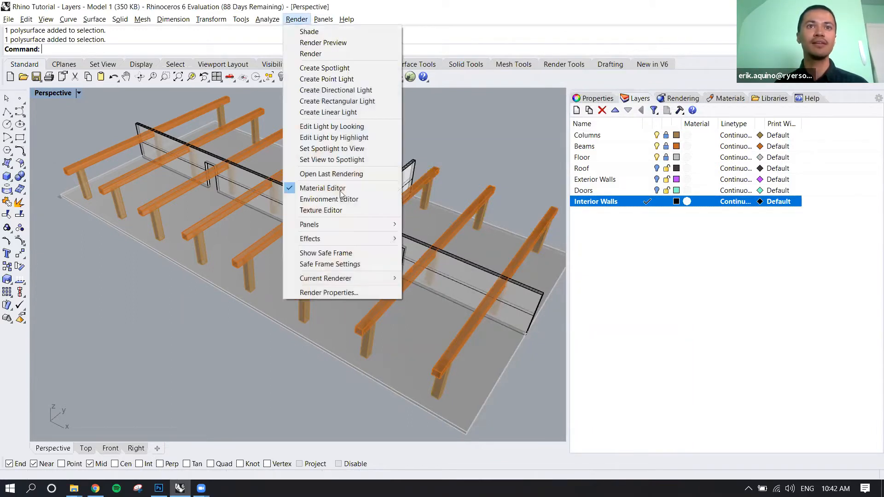
left_click(436, 122)
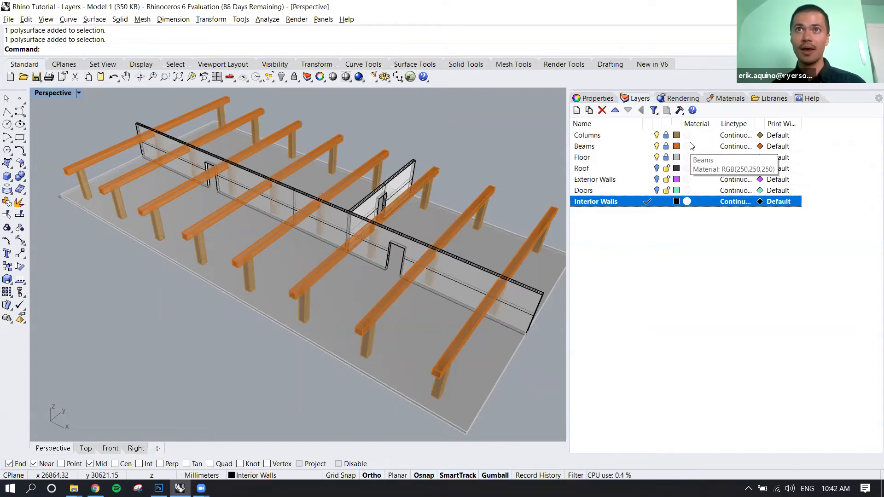
Step: Review the linetypes and print widths available for the Columns layer, leaving both settings as they are
left_click(604, 136)
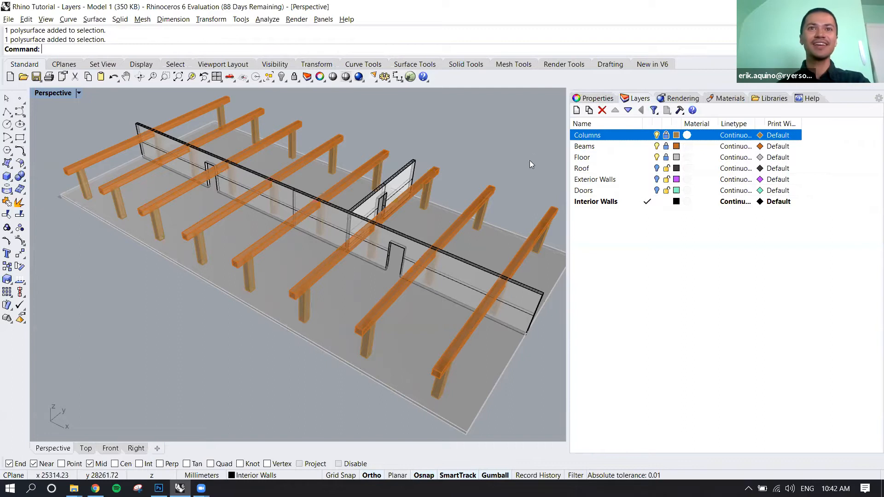
right_click_drag(517, 172, 368, 257, "shift")
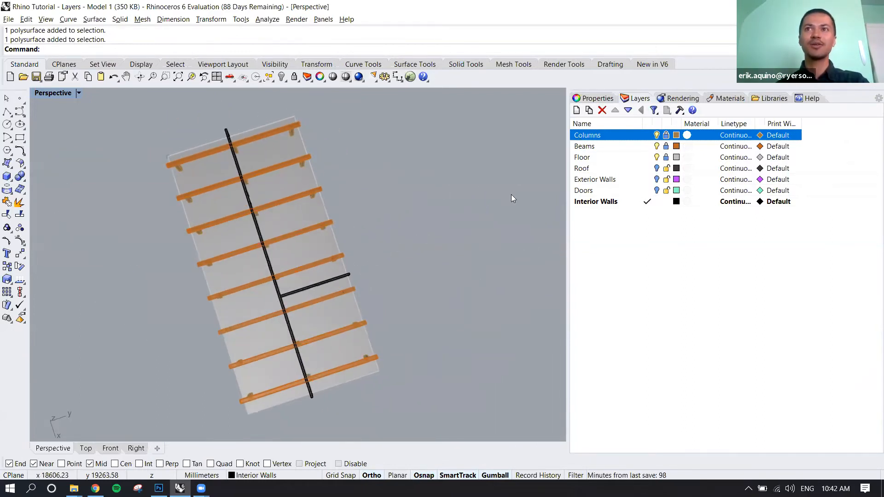
left_click(735, 135)
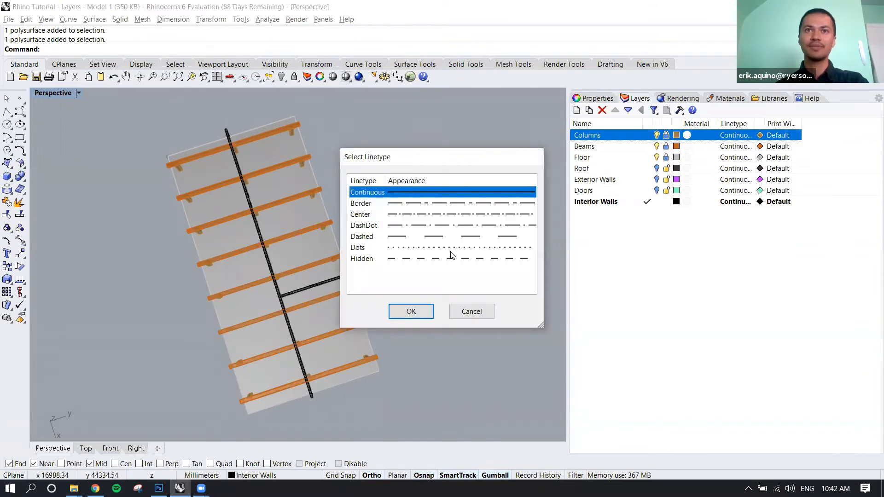
left_click(465, 311)
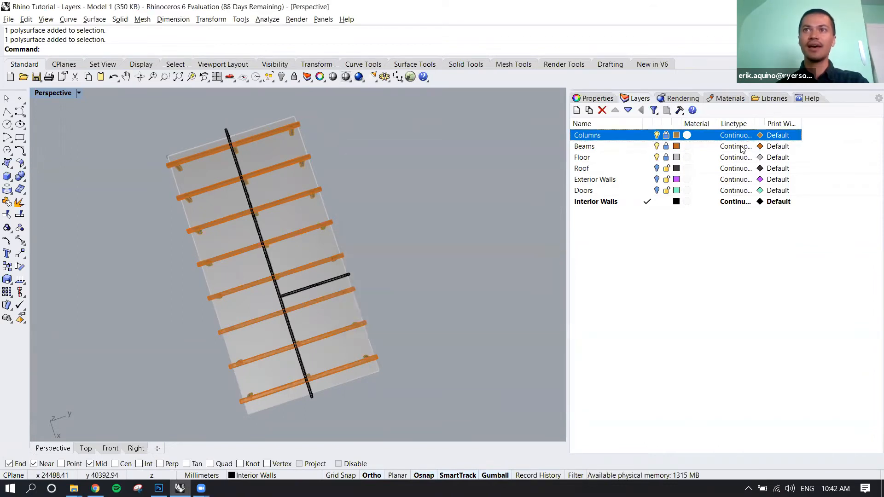
left_click(777, 135)
scroll(477, 222, "down", 3)
scroll(476, 222, "up", 5)
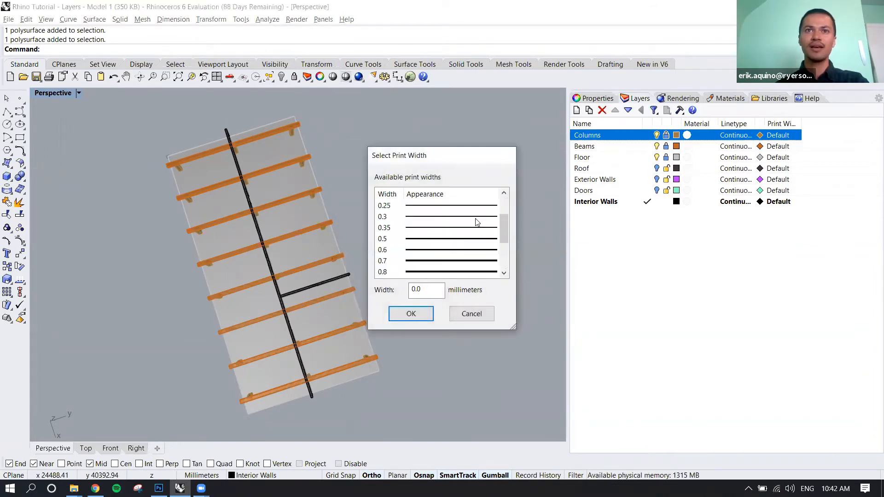
left_click(472, 315)
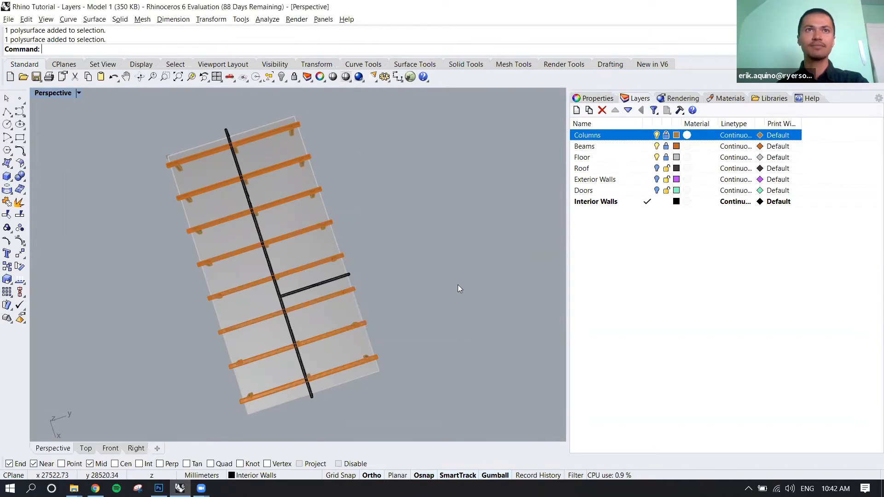
Step: Select the long and short interior walls in turn to examine them from above
right_click_drag(388, 170, 408, 193, "shift")
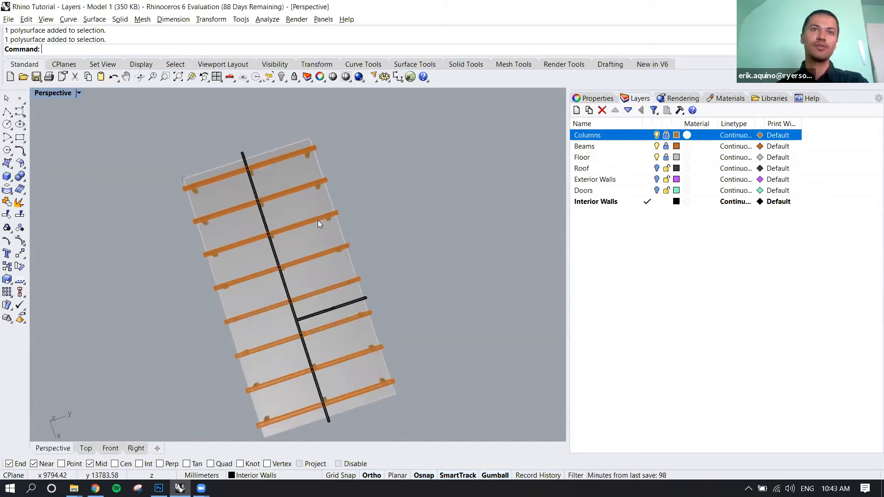
left_click(299, 321)
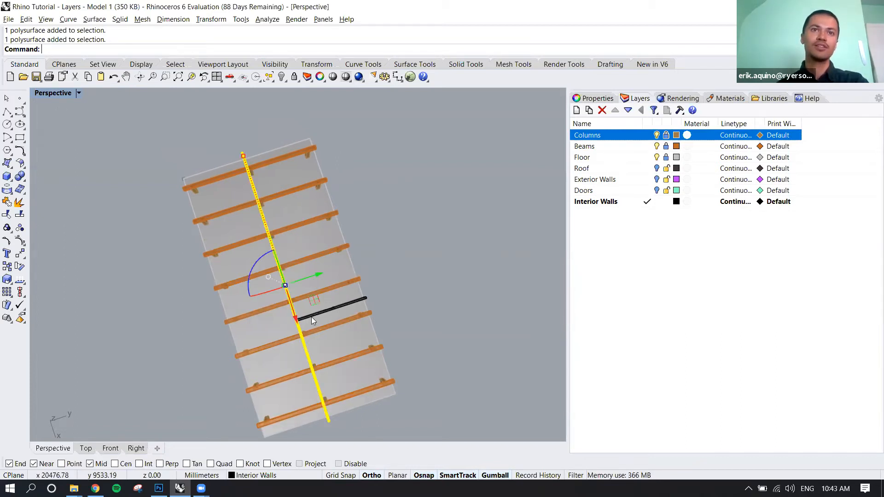
left_click(312, 317)
right_click_drag(420, 268, 398, 276, "shift")
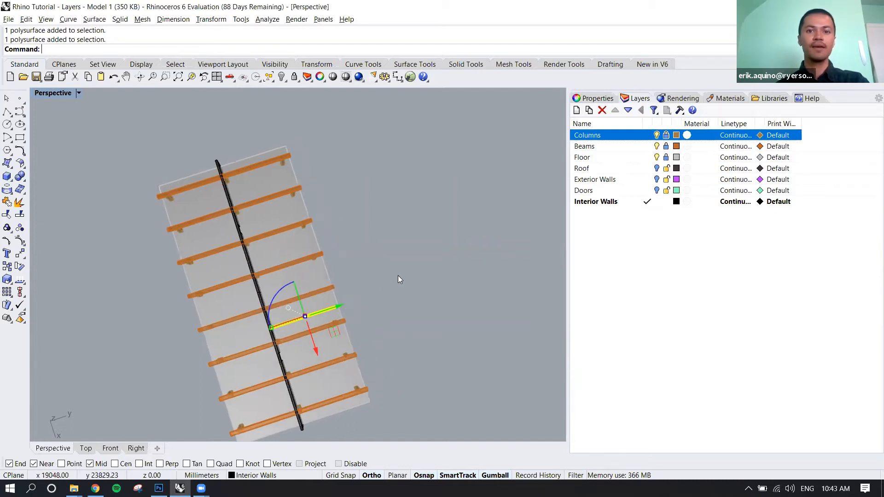
Step: Draw a straight test line beside the building on the Interior Walls layer, parallel to the long wall, and select it
type("Line")
key("Return")
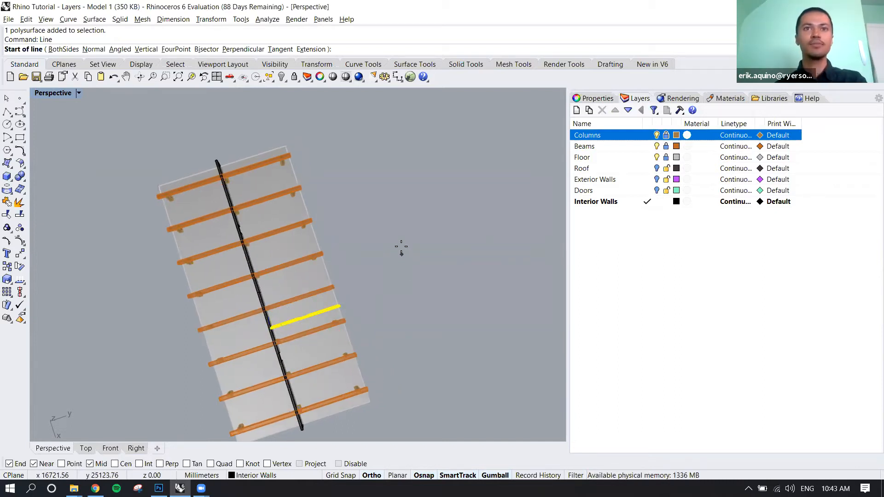
left_click(398, 220)
left_click(430, 316)
key("Escape")
left_click(414, 266)
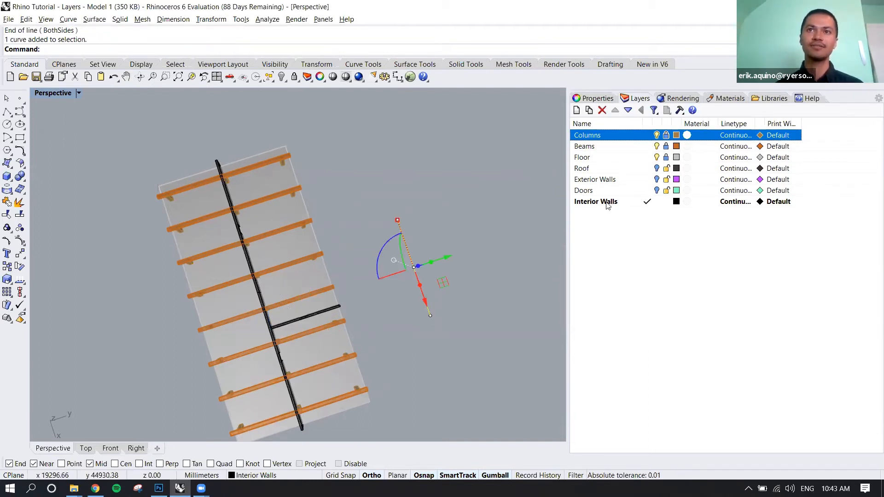
Step: Set the Interior Walls layer's linetype to Dashed and clear the selection
left_click(749, 205)
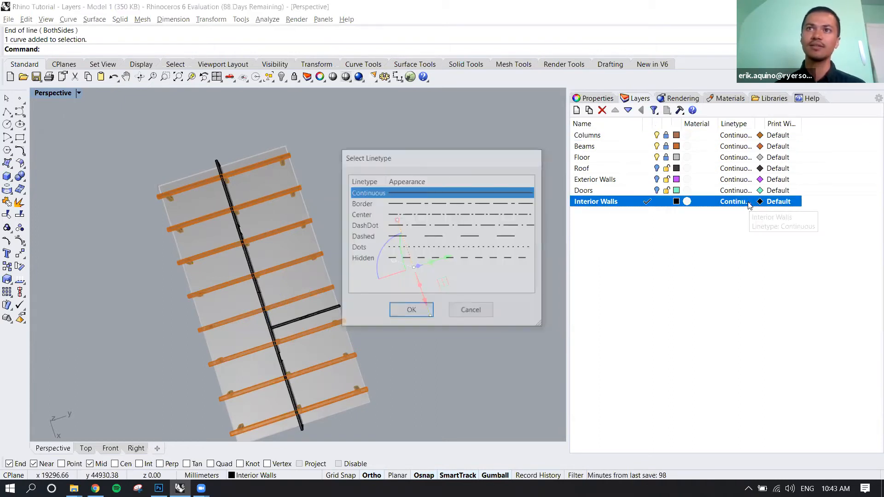
left_click(433, 237)
left_click(420, 311)
key("Escape")
Step: Select the test line and inspect its dash pattern up close and from farther away
scroll(421, 294, "up", 6)
scroll(402, 312, "down", 2)
left_click(393, 316)
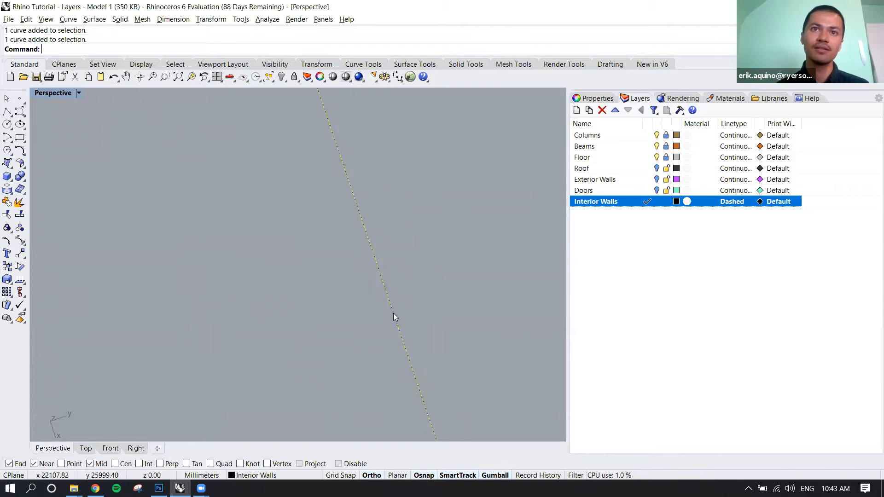
key("Delete")
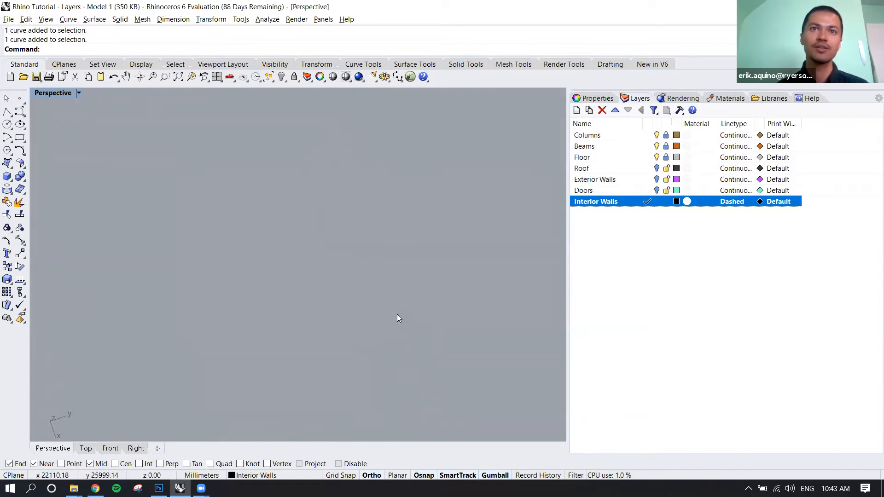
key("ctrl+z")
scroll(422, 306, "down", 4)
left_click(437, 300)
right_click_drag(439, 299, 413, 297)
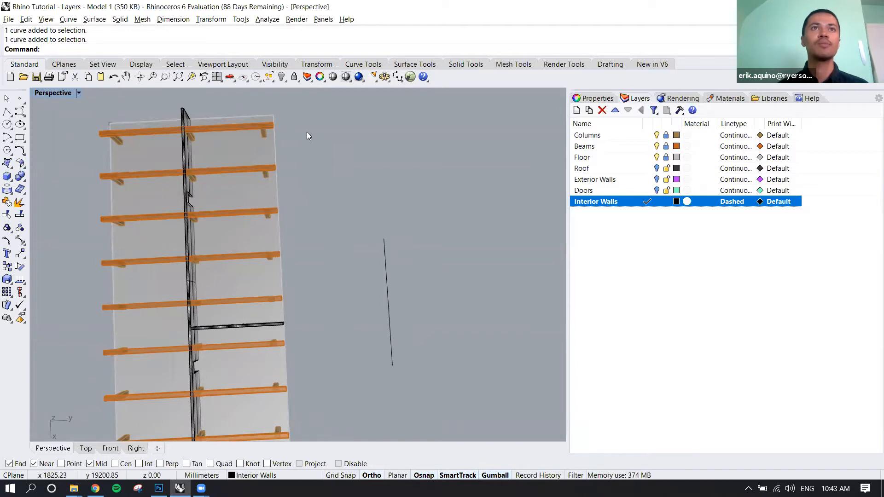
Step: In the document's linetype properties, select the Hidden linetype and set the linetype scale to 400
left_click(241, 19)
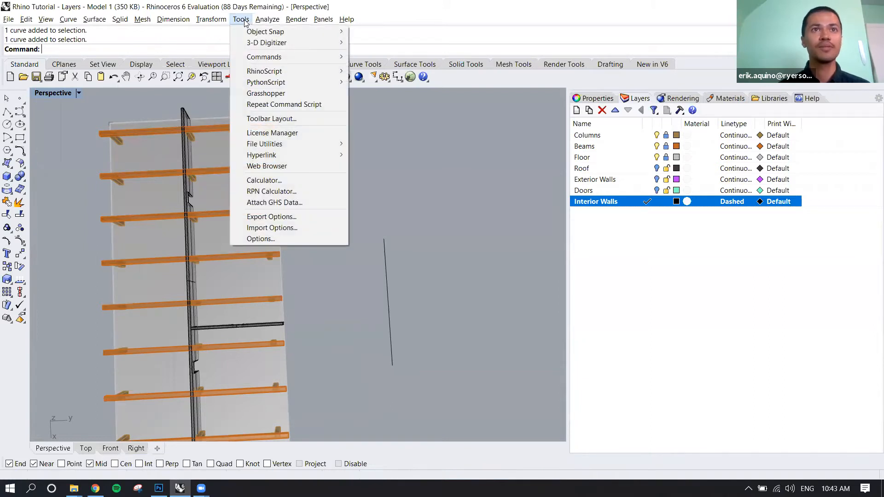
left_click(261, 238)
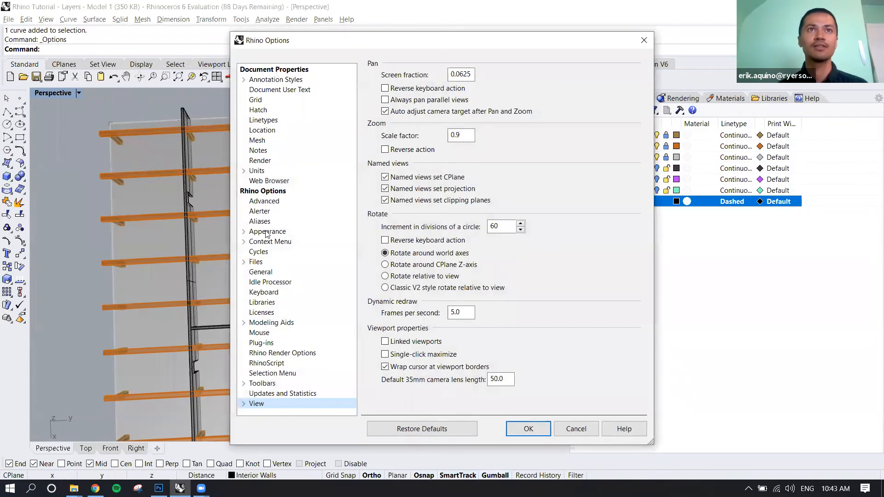
left_click(270, 124)
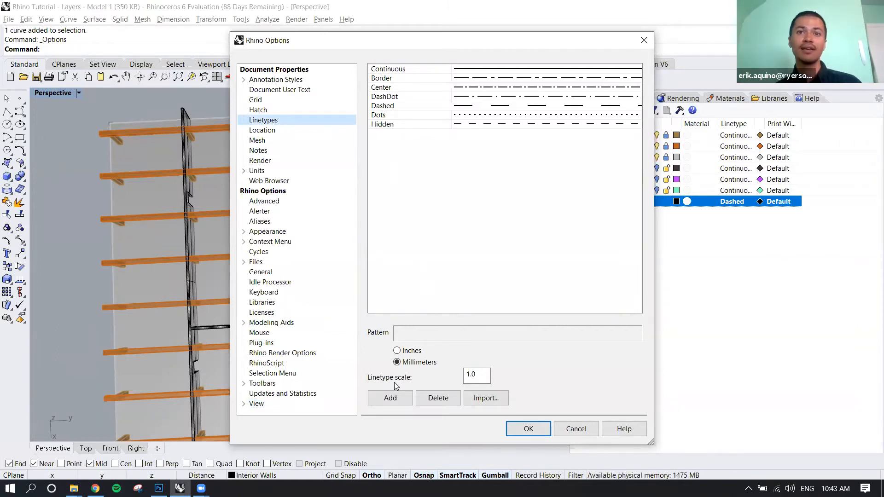
left_click(407, 124)
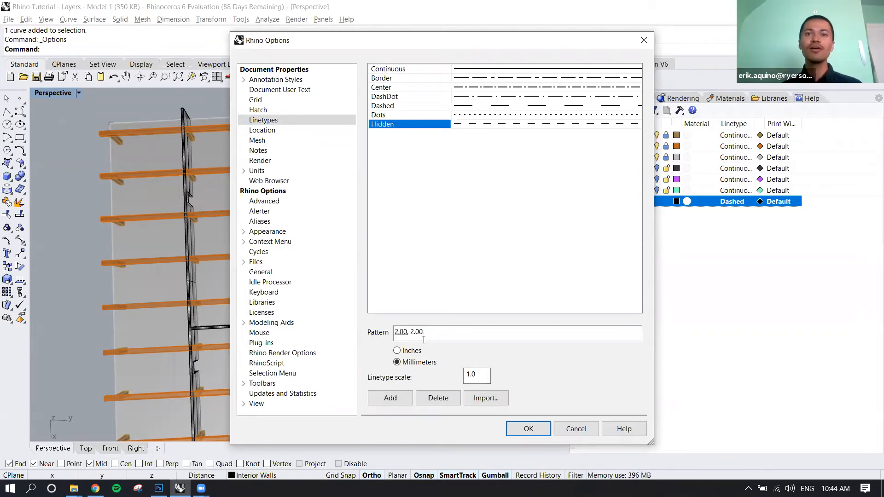
double_click(472, 374)
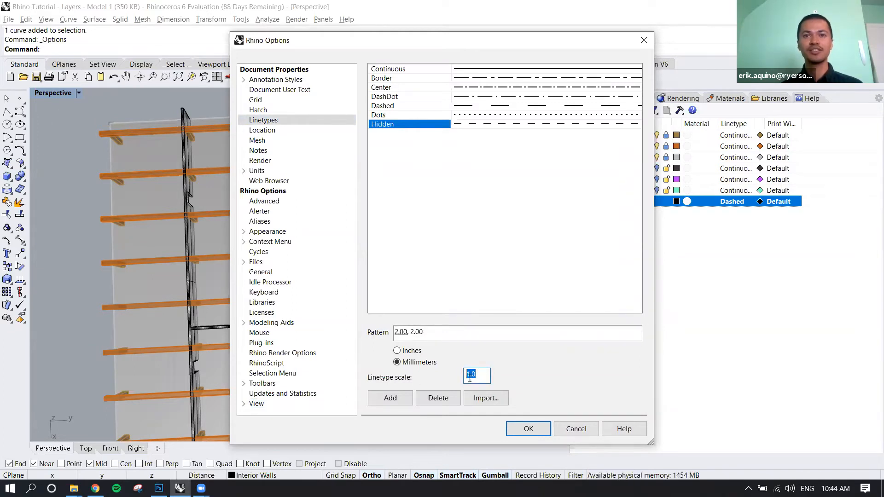
type("4")
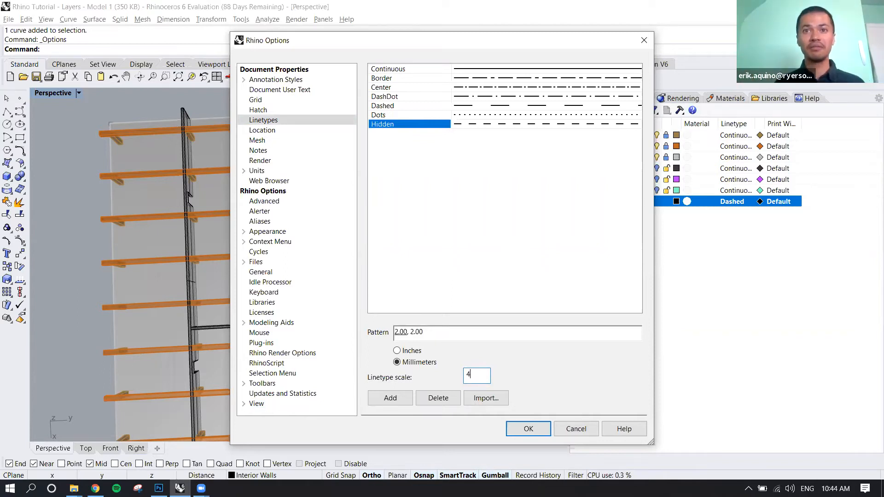
type("00")
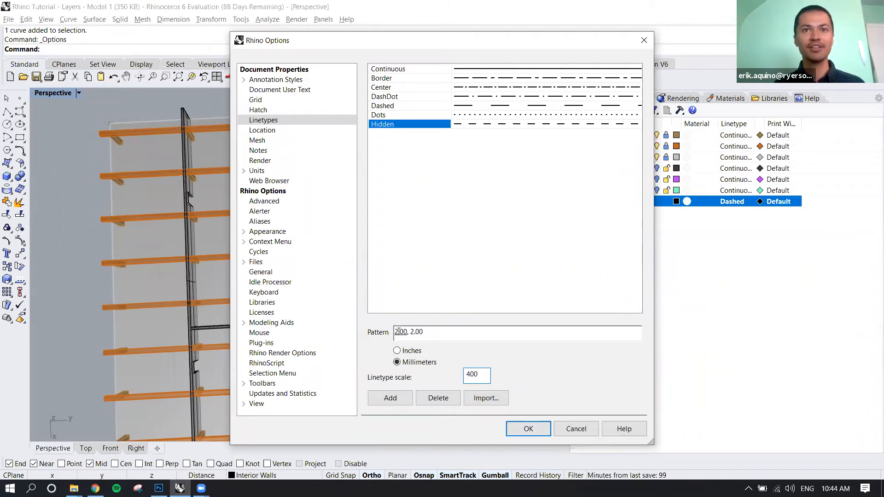
Step: Review the dash and gap values in the Hidden linetype's pattern and apply the linetype settings
left_click_drag(399, 331, 395, 331)
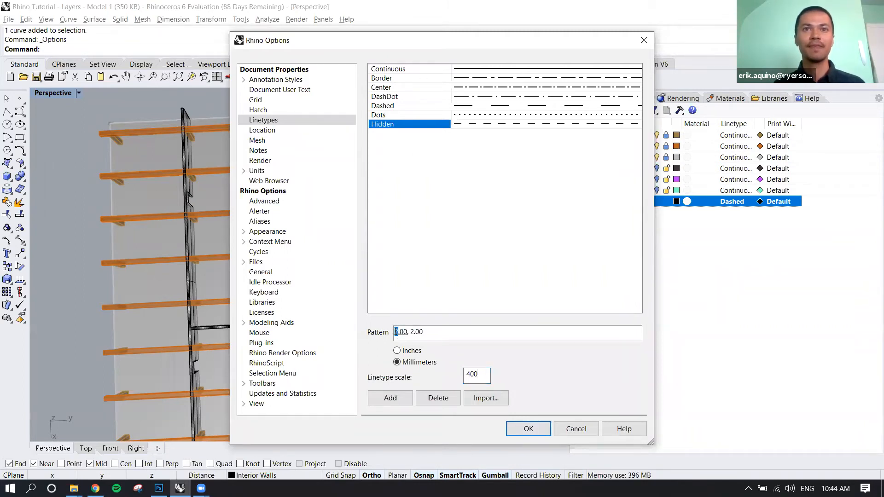
left_click(398, 331)
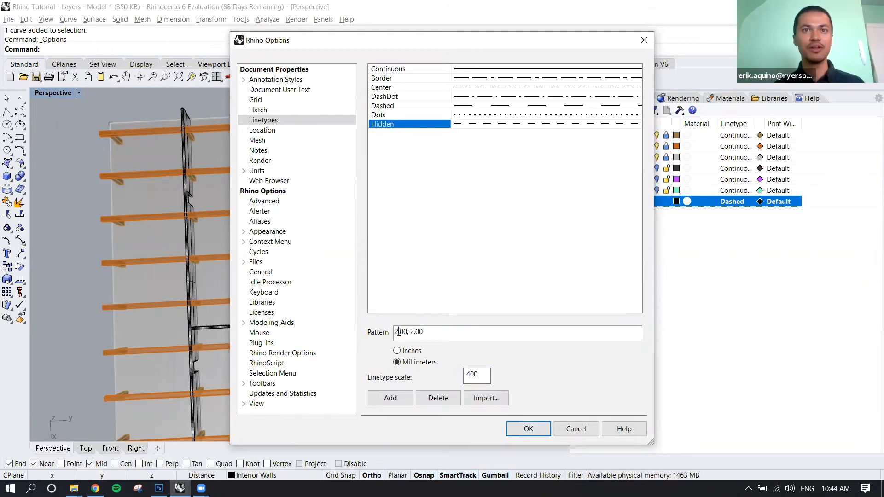
left_click_drag(422, 331, 411, 332)
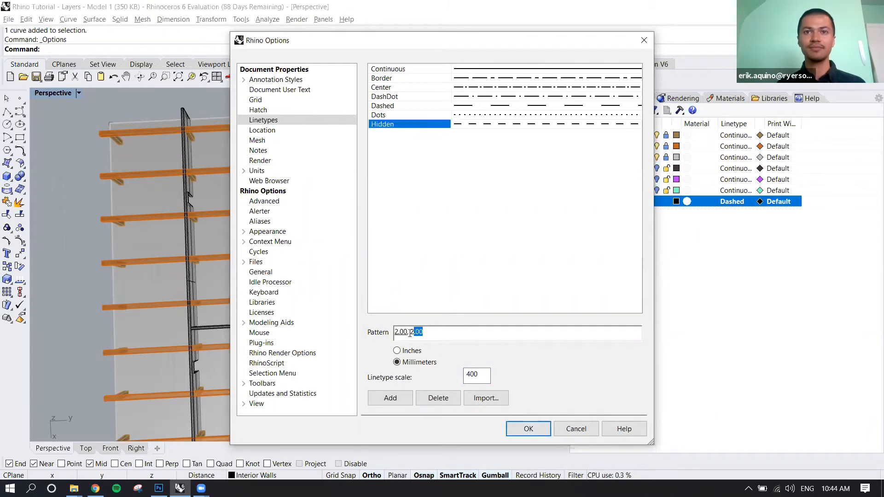
left_click(428, 329)
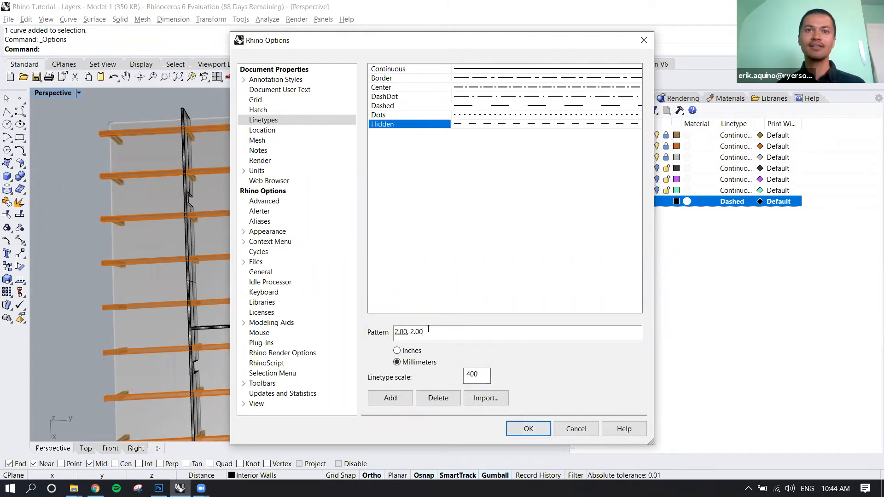
left_click(483, 374)
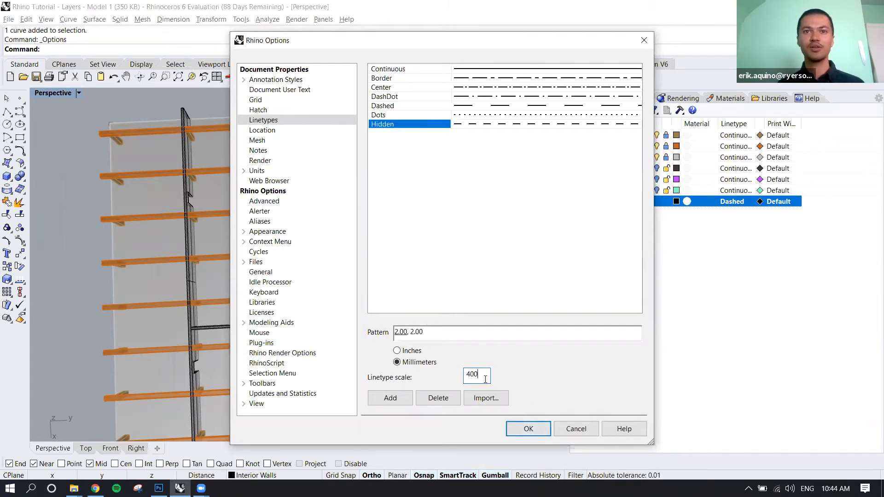
left_click(528, 428)
Step: Inspect the rescaled dashes on the test line at different distances, selecting and deselecting the line
scroll(387, 295, "up", 3)
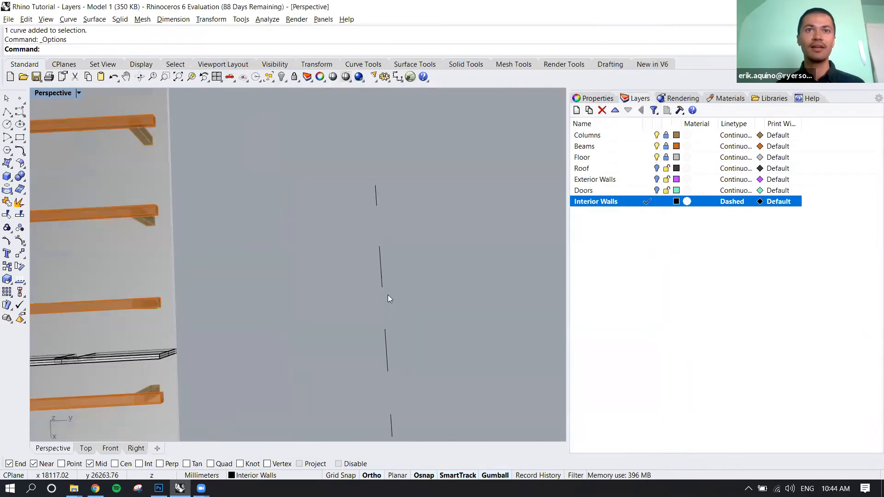
scroll(405, 257, "down", 5)
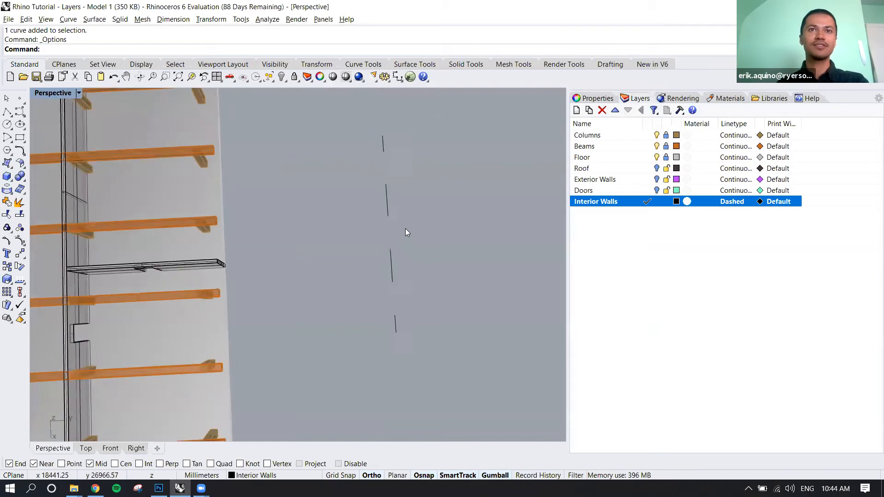
right_click_drag(413, 224, 420, 244, "shift")
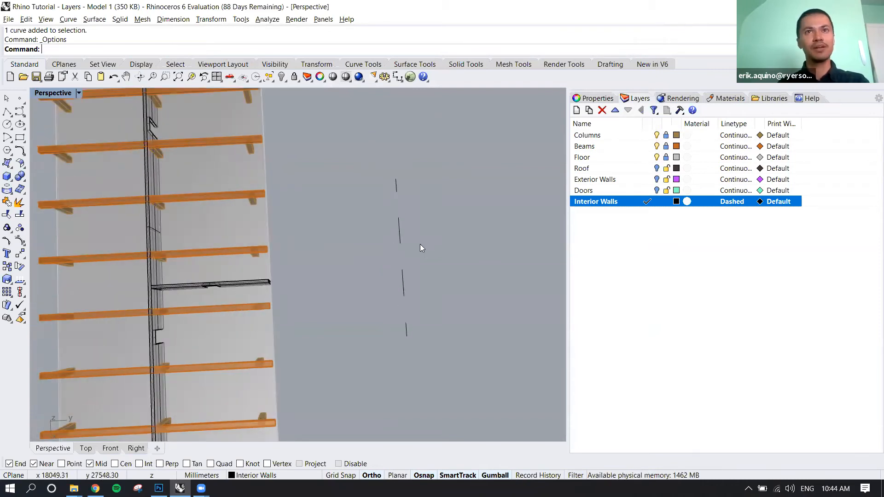
left_click(400, 241)
left_click(442, 158)
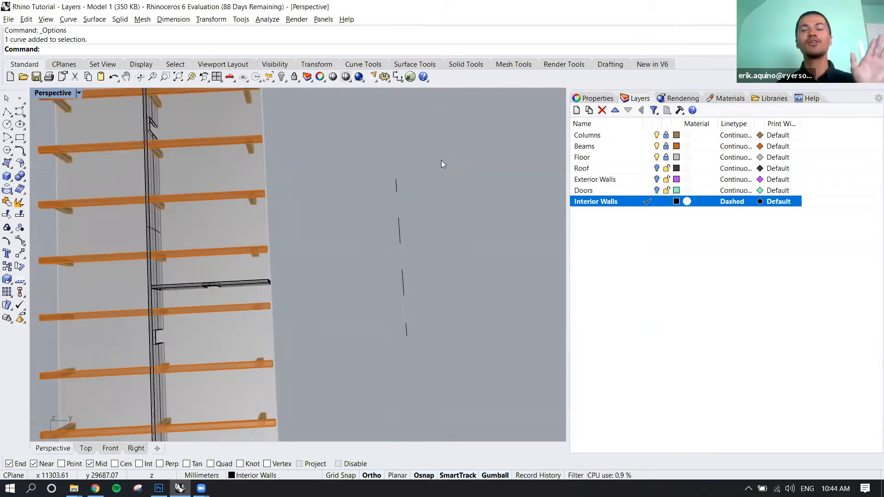
scroll(440, 170, "down", 3)
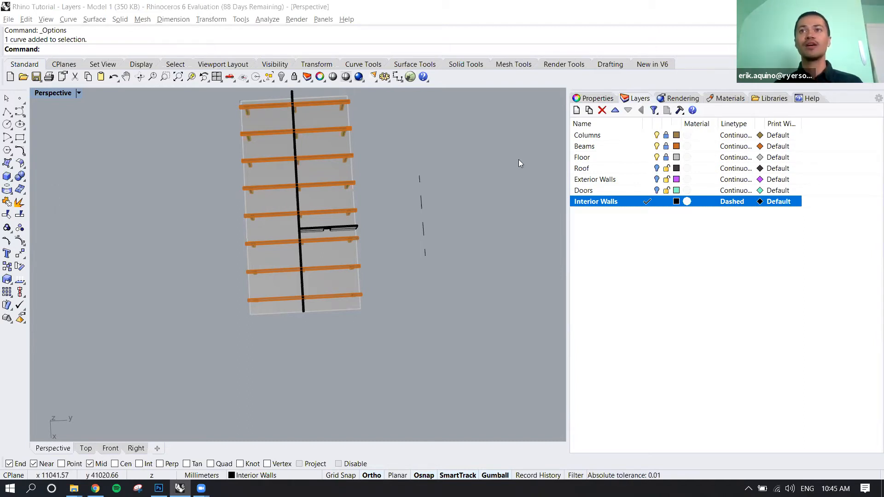
Step: Browse the print widths available for the Columns layer and leave its width at Default
left_click(782, 136)
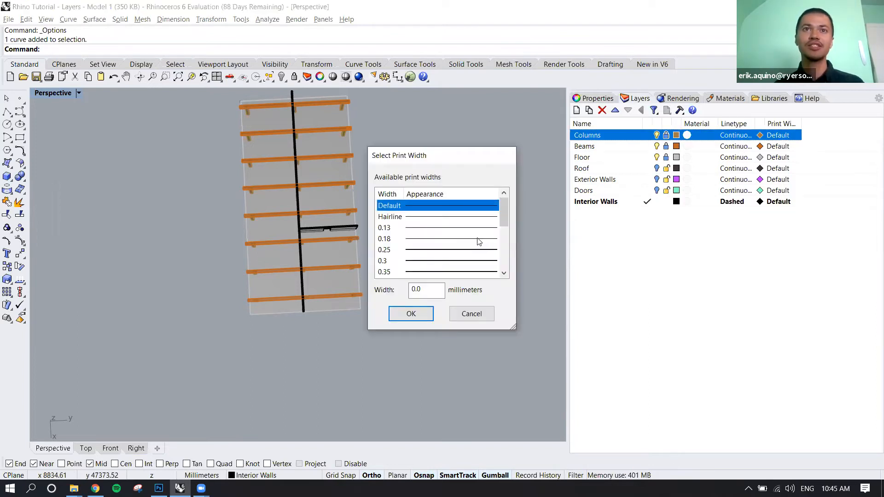
scroll(479, 241, "down", 2)
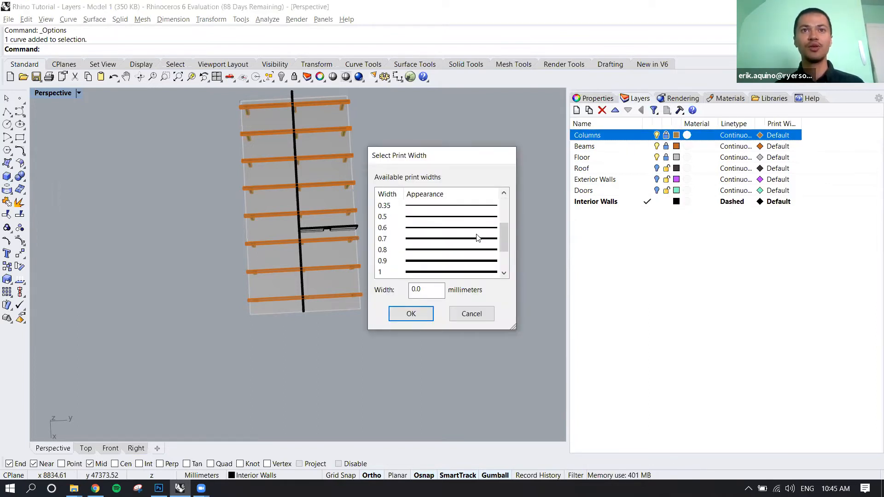
left_click(488, 313)
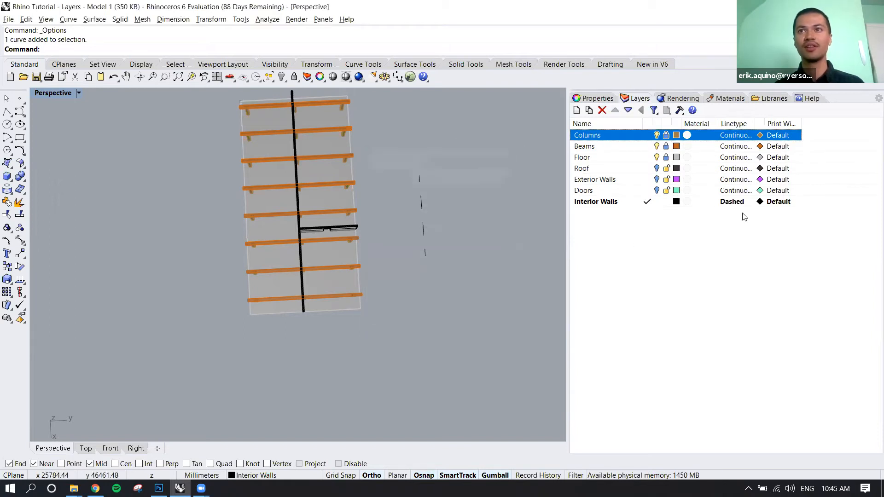
Step: Set the Interior Walls layer's print width to 2 mm
left_click(778, 203)
scroll(457, 259, "down", 3)
left_click(441, 262)
left_click(424, 314)
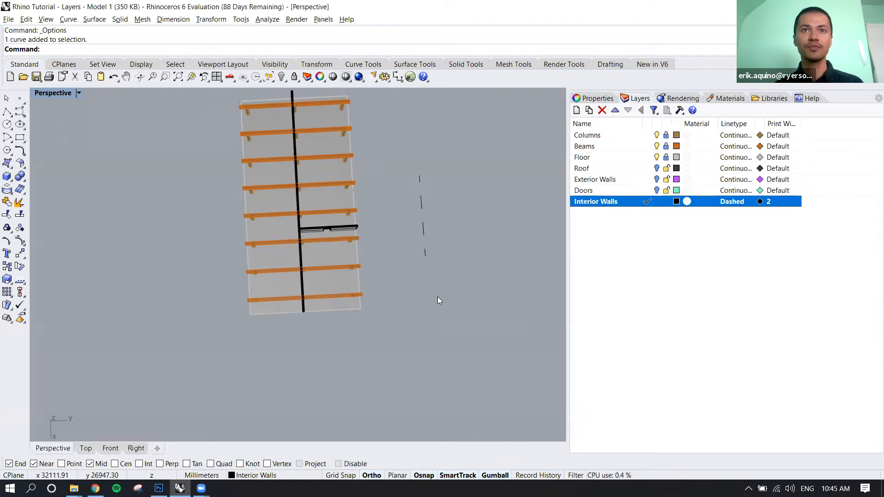
Step: Inspect the dashed test line's print weight in the Print Setup preview and close it without printing
scroll(442, 214, "up", 3)
scroll(429, 210, "up", 3)
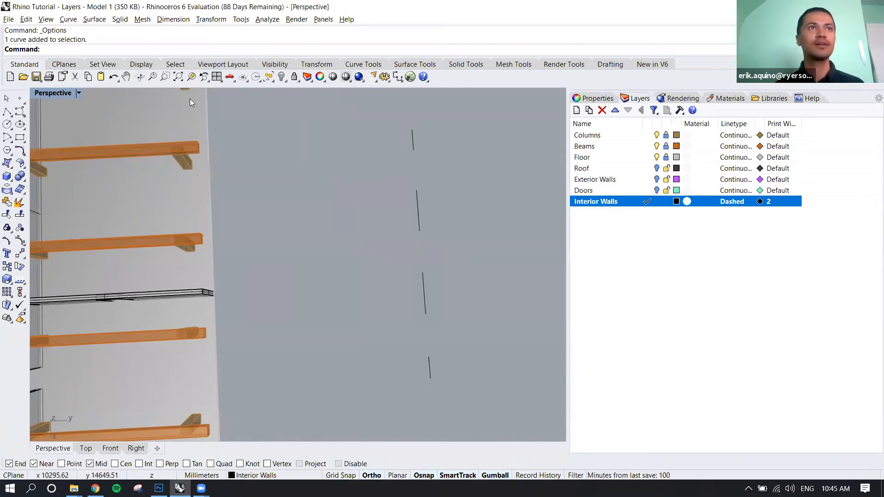
left_click(7, 19)
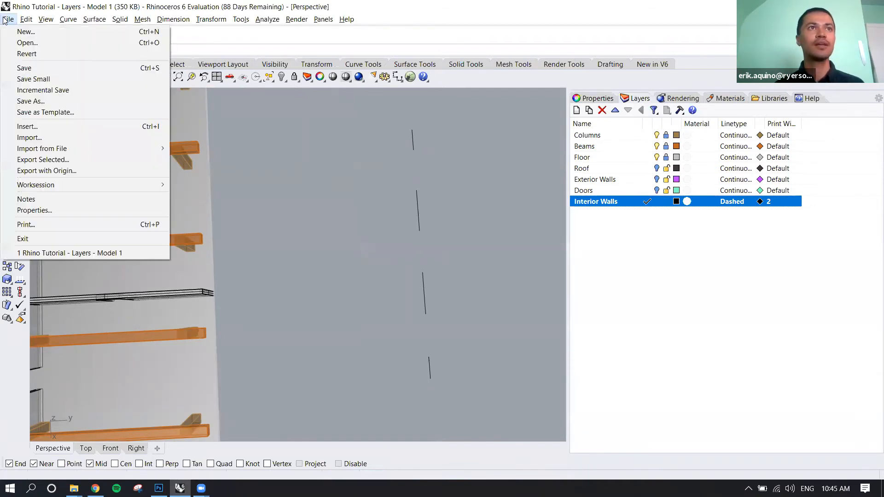
left_click(43, 226)
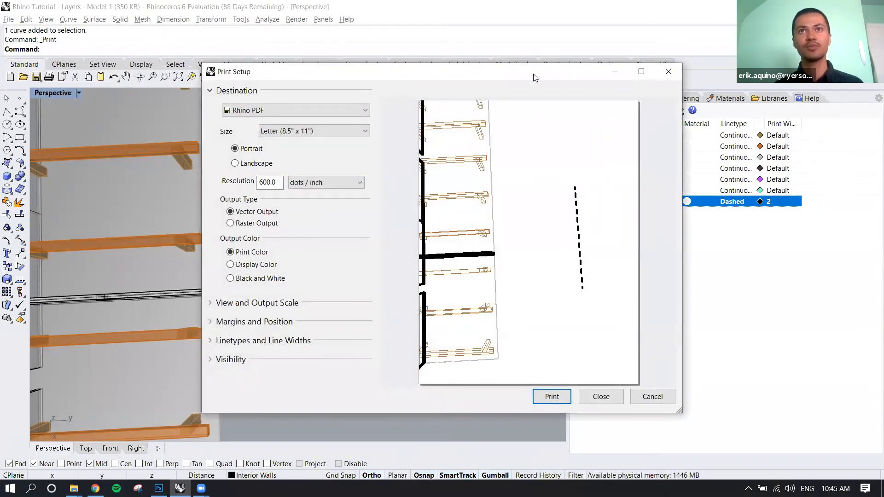
left_click_drag(523, 75, 369, 79)
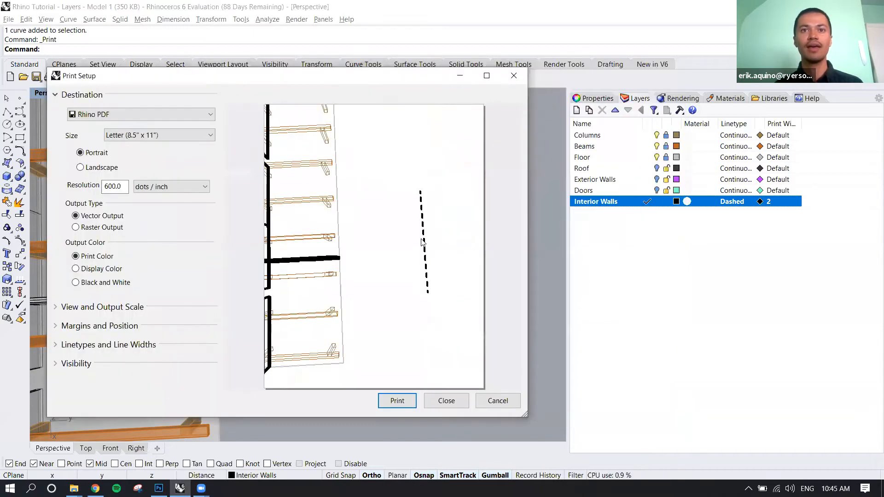
left_click(450, 399)
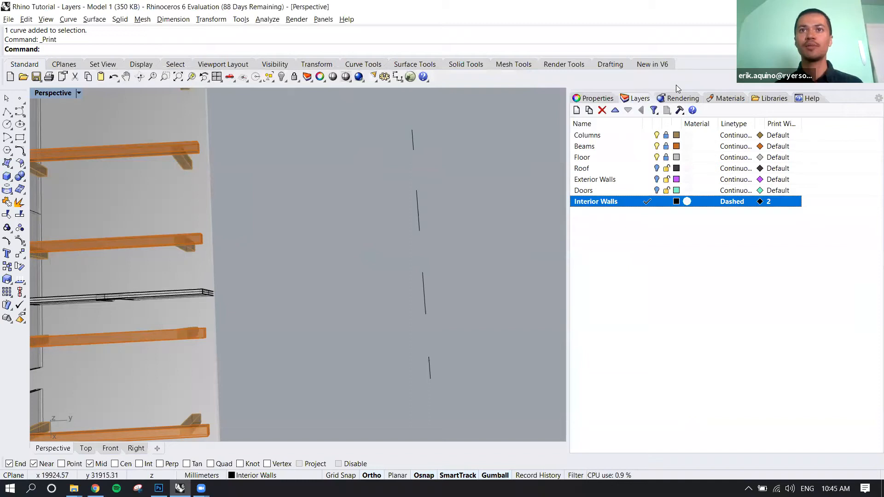
Step: Set the Interior Walls layer's print width to 0.25 mm and check the line weight in the print preview
left_click(768, 201)
left_click(443, 206)
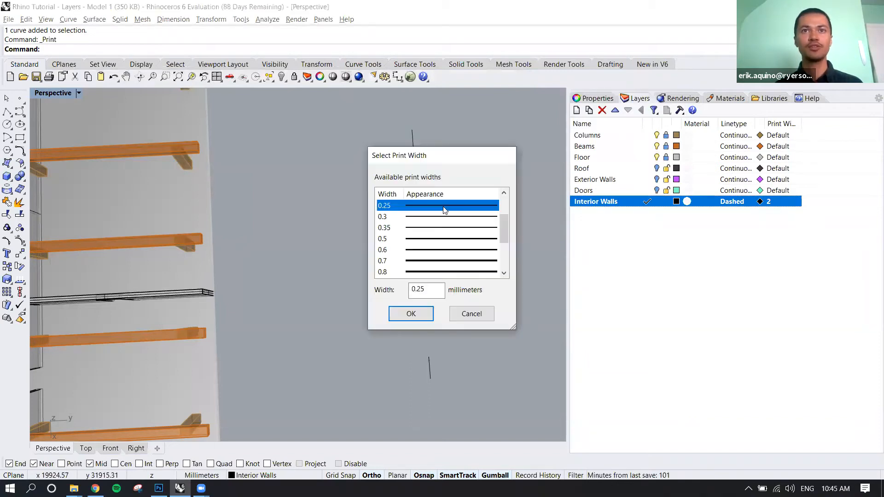
left_click(418, 320)
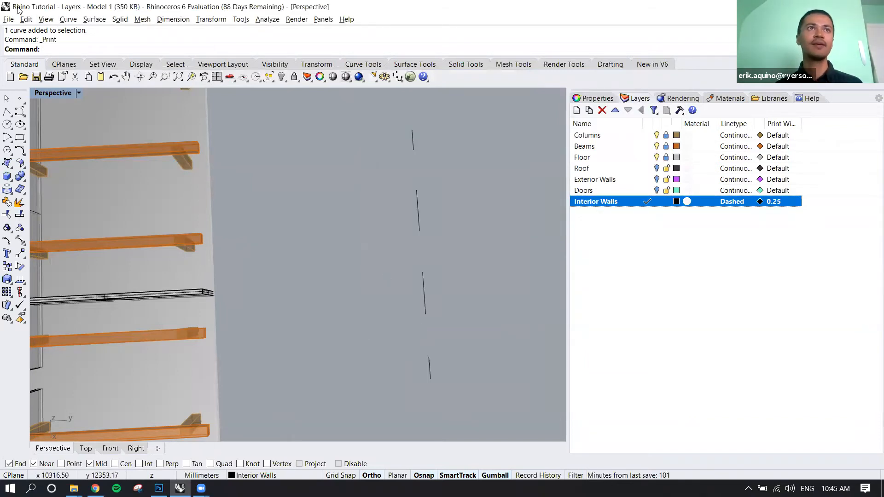
left_click(8, 20)
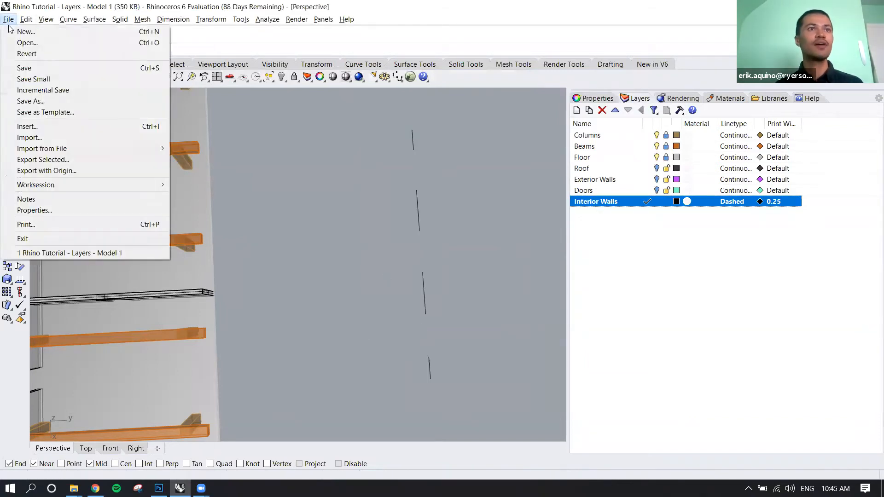
left_click(55, 224)
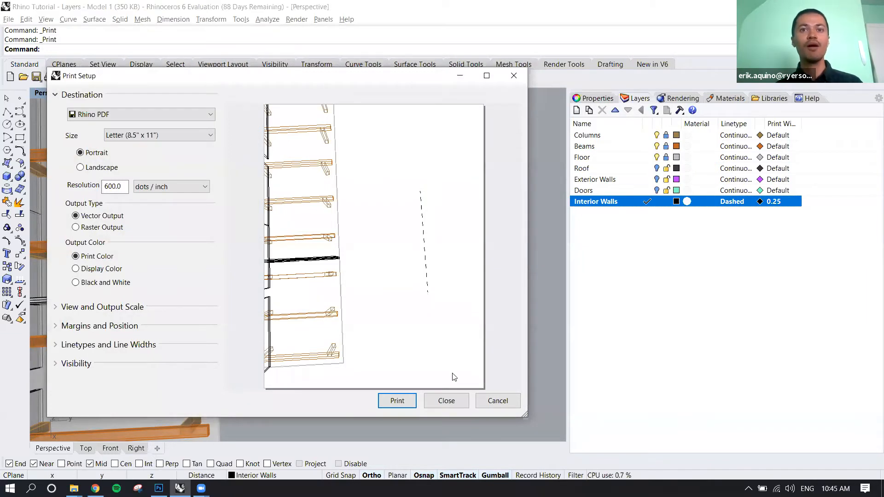
left_click(445, 401)
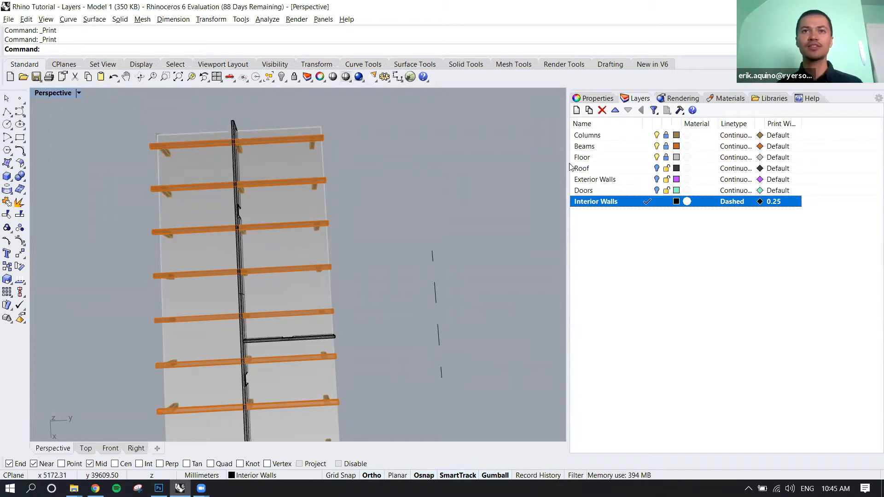
left_click(599, 138)
left_click(598, 147)
left_click(595, 157)
left_click(593, 168)
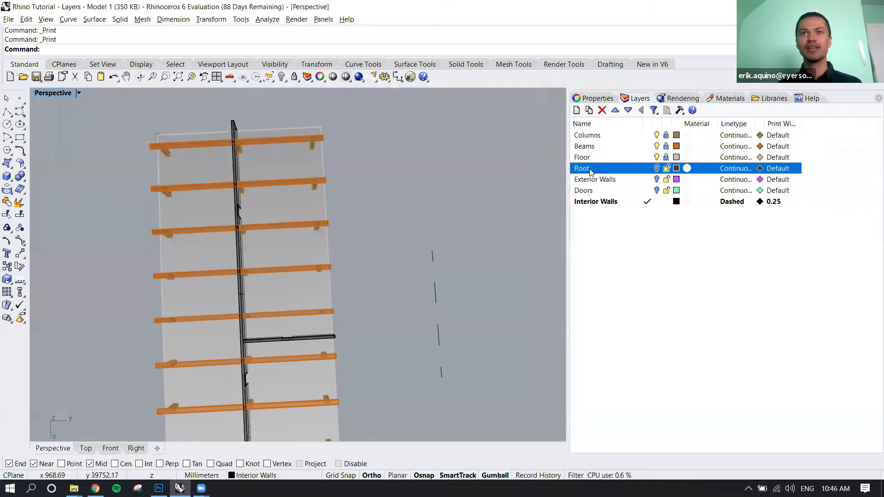
left_click(594, 179)
left_click(594, 191)
left_click(594, 202)
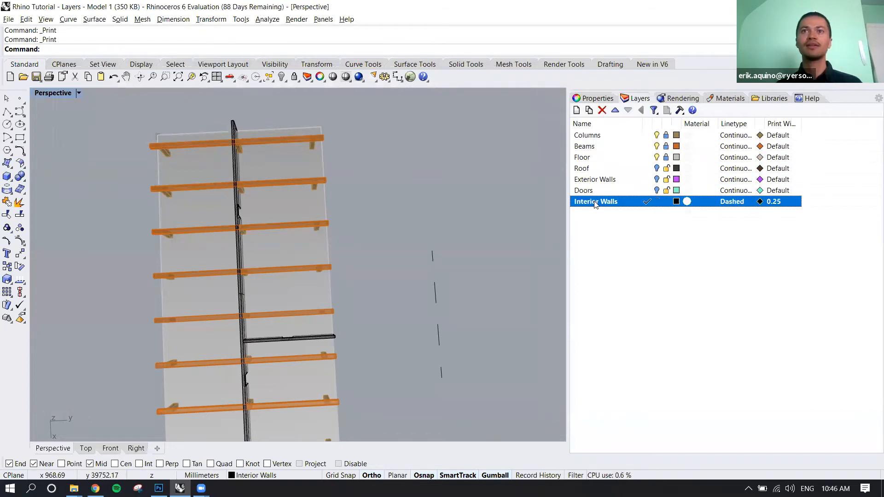
Step: Add five new layers below the Interior Walls layer
left_click(575, 110)
left_click(575, 110)
left_click(575, 110)
left_click(575, 110)
left_click(576, 110)
Step: Rename Layer 01 to LINE-0.25 and set its print width to 0.25 mm
left_click(595, 213)
left_click(597, 213)
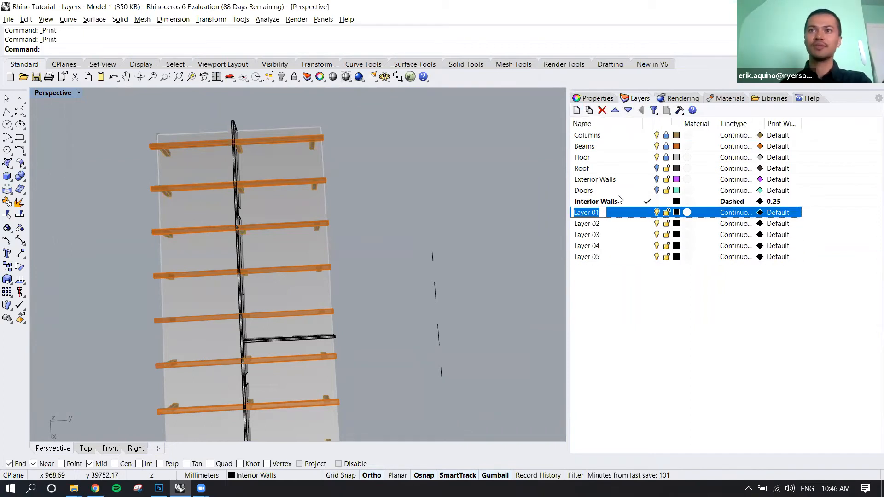
left_click(777, 214)
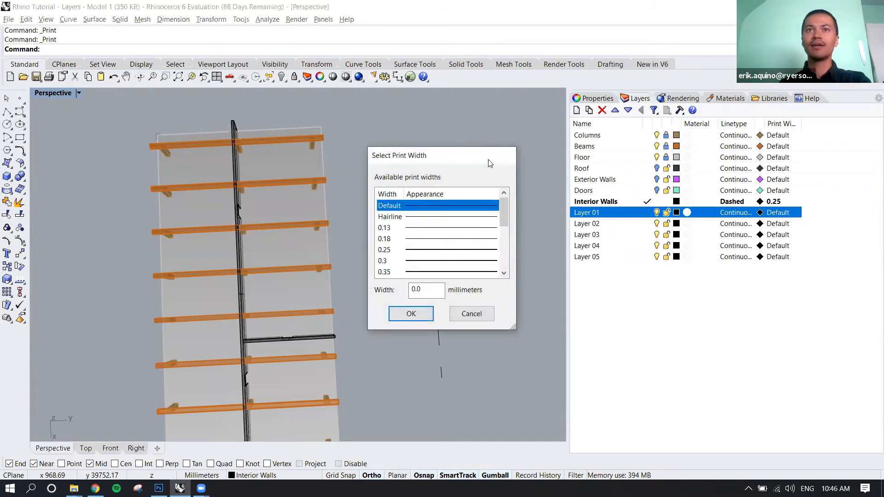
left_click_drag(490, 163, 565, 138)
left_click(511, 263)
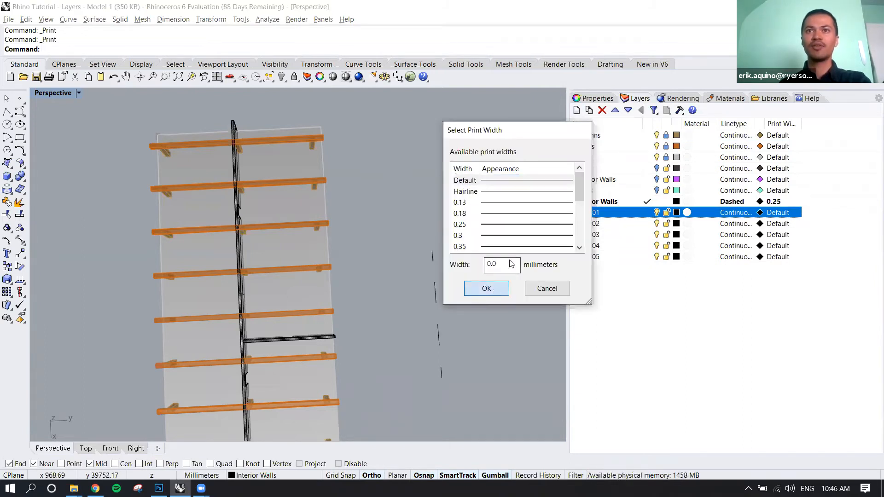
left_click(488, 288)
double_click(591, 215)
type("LINE-0.25")
left_click(661, 276)
left_click(777, 213)
left_click(488, 225)
left_click(488, 288)
left_click(595, 224)
left_click(594, 236)
left_click(594, 246)
left_click(591, 257)
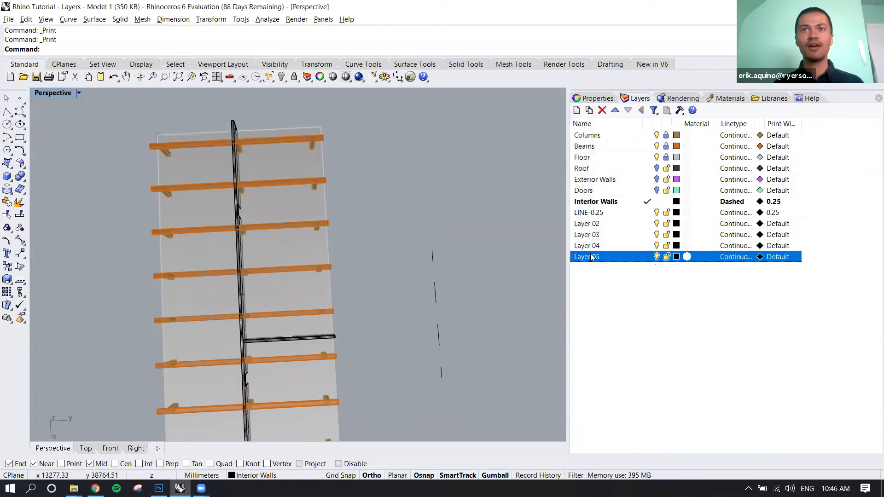
left_click(593, 212)
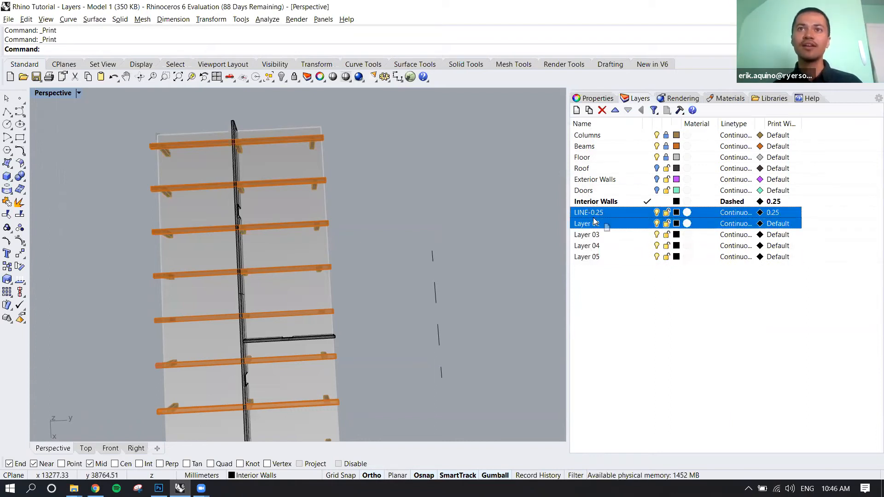
Step: Add a sublayer under the Columns layer
left_click(595, 137)
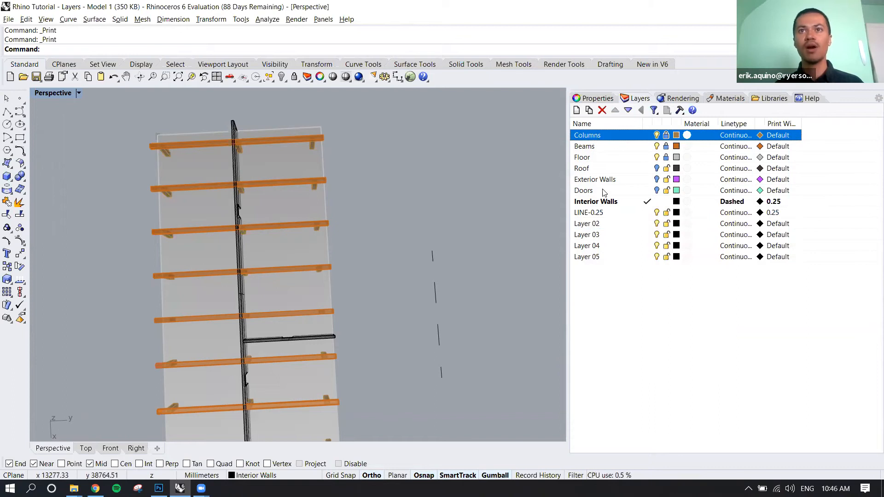
left_click(598, 137)
left_click(610, 137)
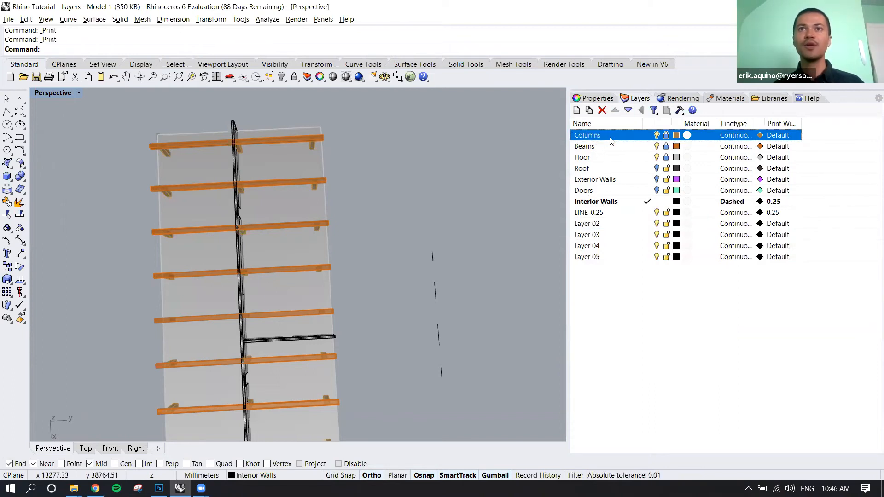
left_click(591, 113)
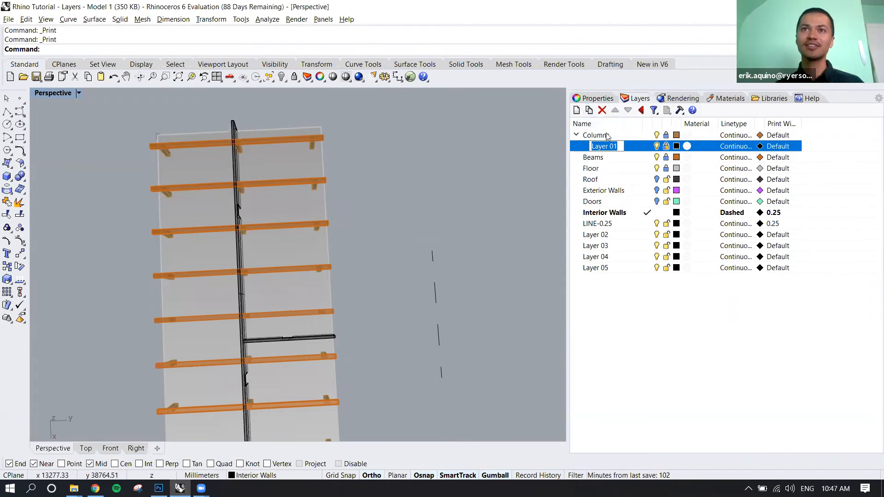
left_click(607, 136)
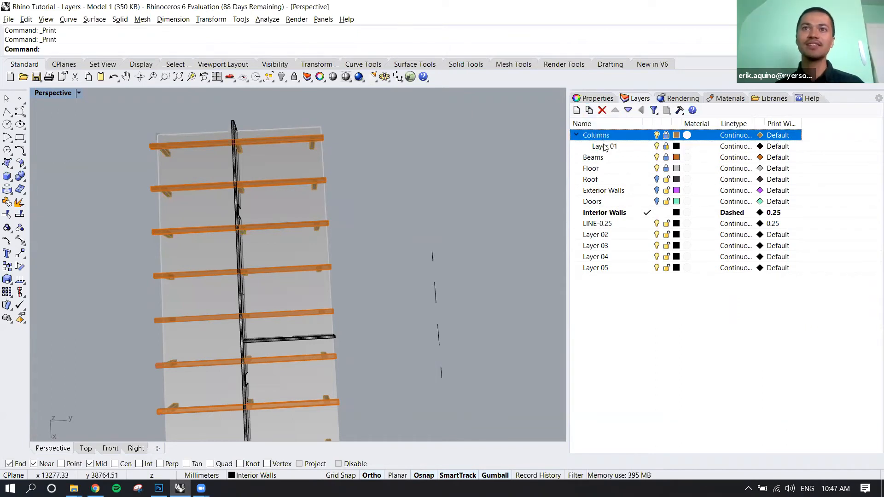
left_click(605, 147)
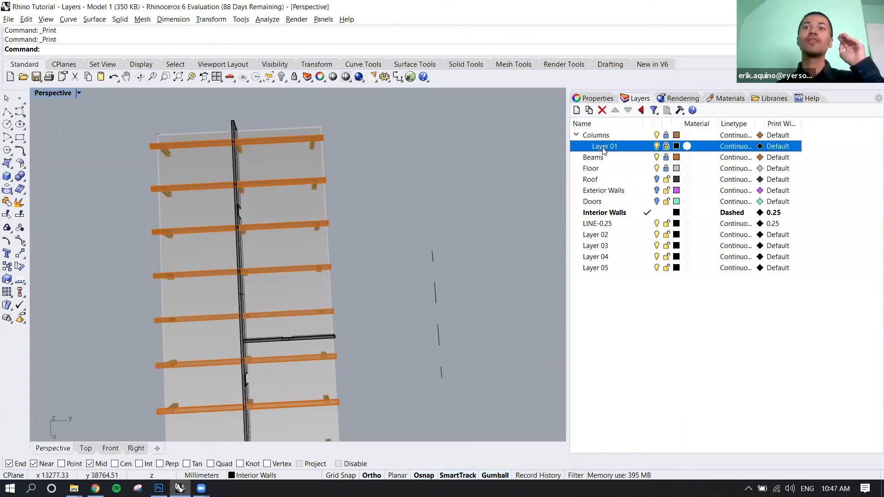
Step: Rename the Columns parent layer to Wood
left_click(604, 138)
left_click(604, 139)
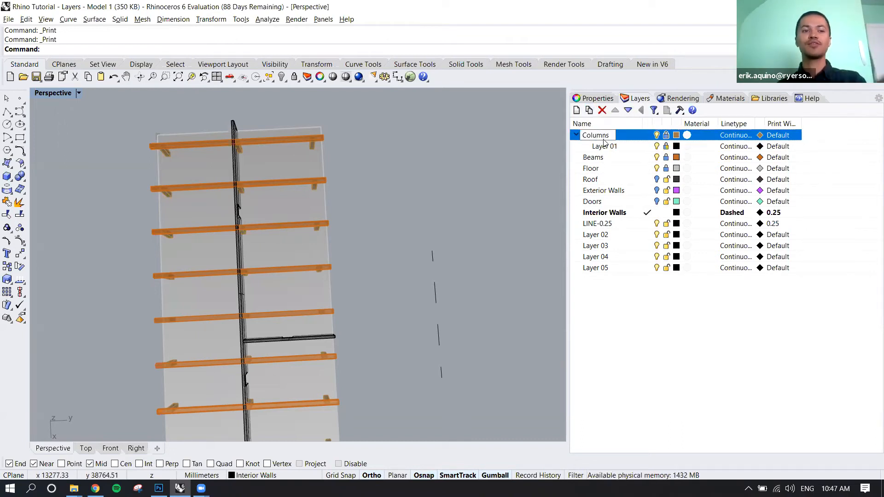
type("Material")
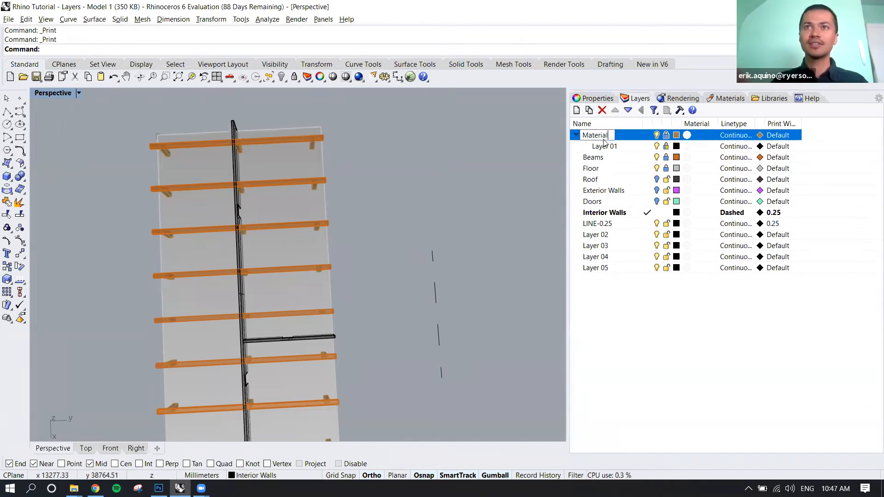
key("BackSpace")
key("BackSpace")
key("BackSpace")
key("BackSpace")
key("BackSpace")
key("BackSpace")
key("BackSpace")
key("BackSpace")
type("Wood")
left_click(612, 148)
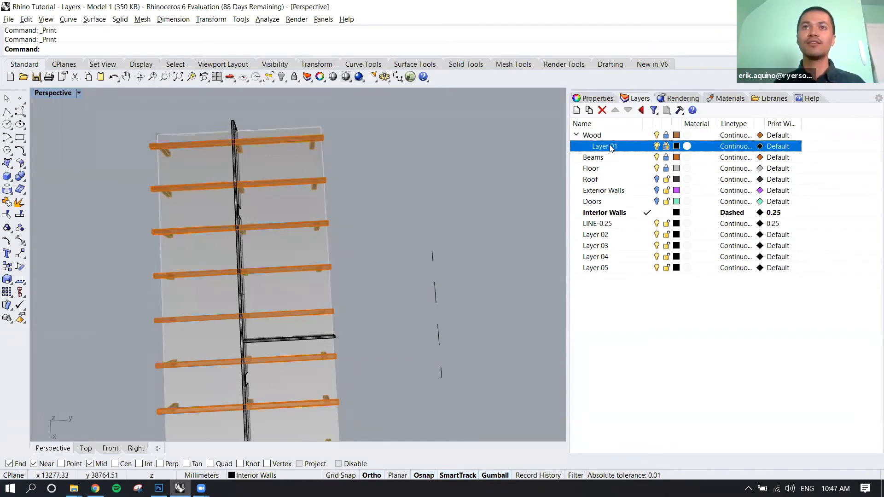
Step: Add three more sublayers directly under the Wood layer, undoing the extra one nested a level deeper
left_click(593, 137)
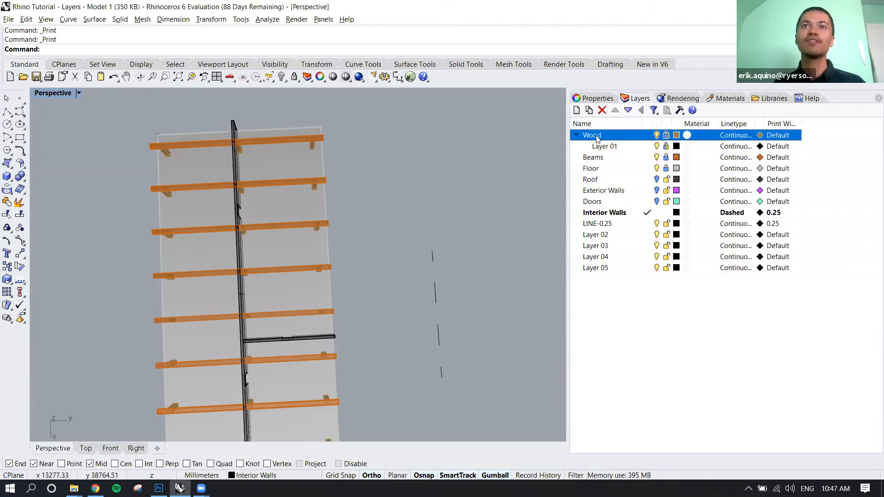
left_click(590, 111)
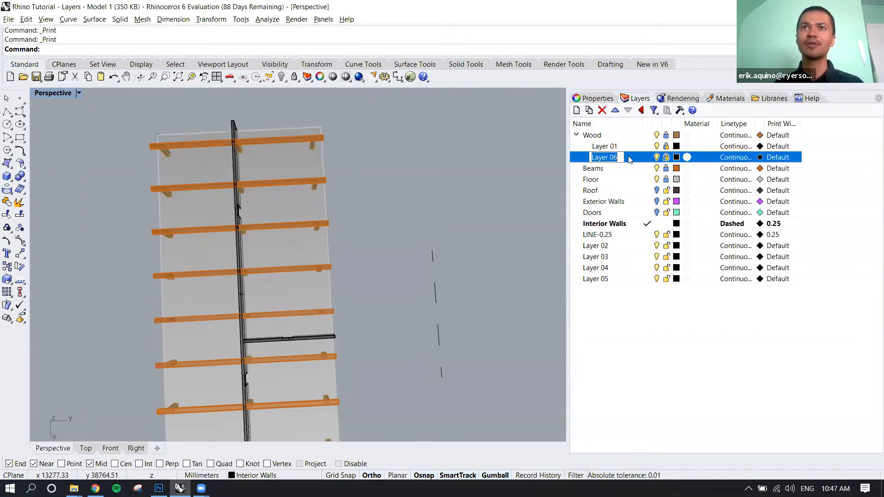
left_click(589, 111)
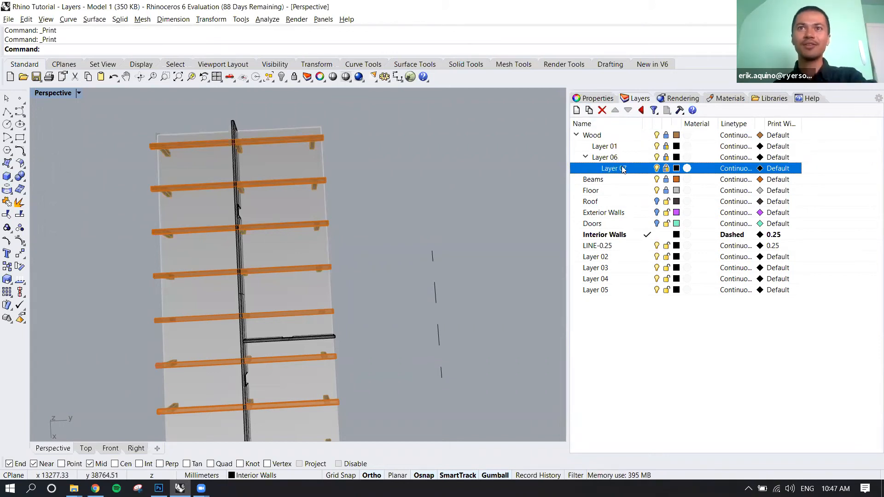
key("ctrl+z")
left_click(594, 137)
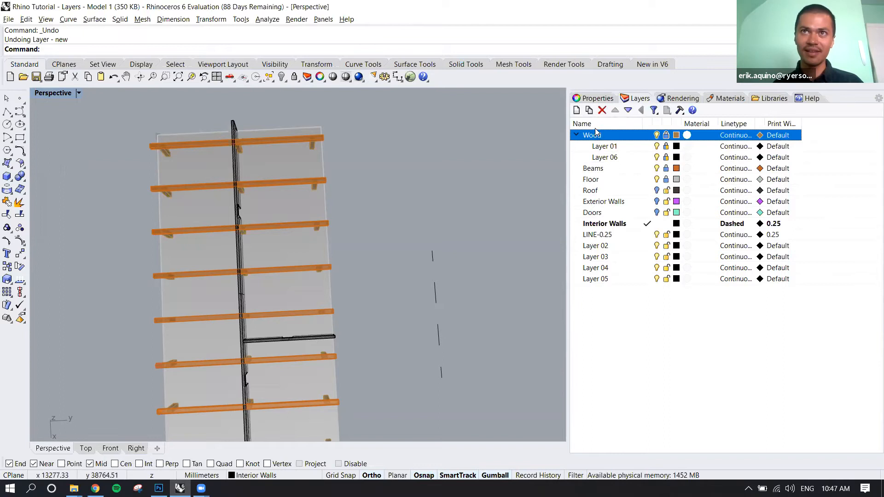
left_click(589, 111)
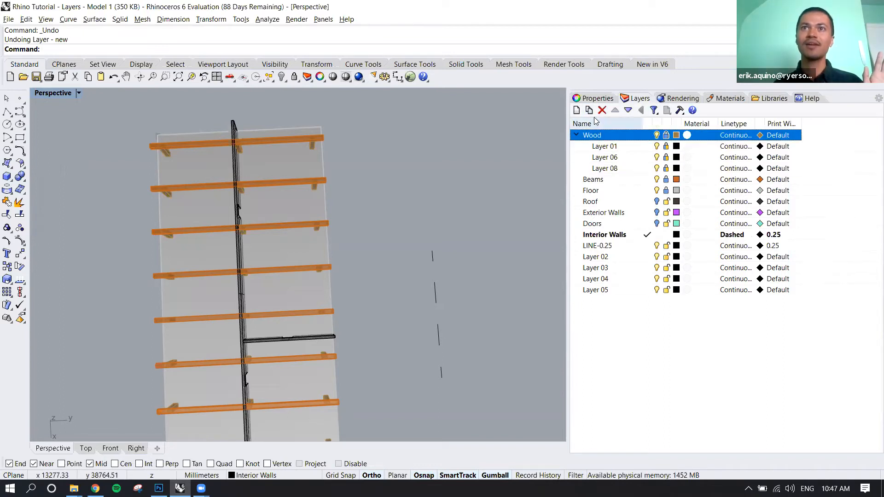
left_click(589, 110)
Step: Rename the first two sublayers under Wood to Windows and Doors
double_click(611, 146)
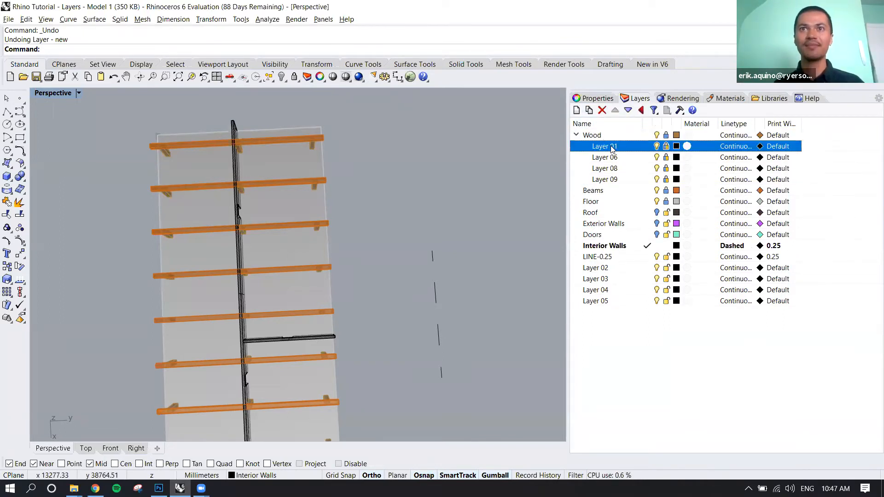
left_click(595, 148)
type("Windows")
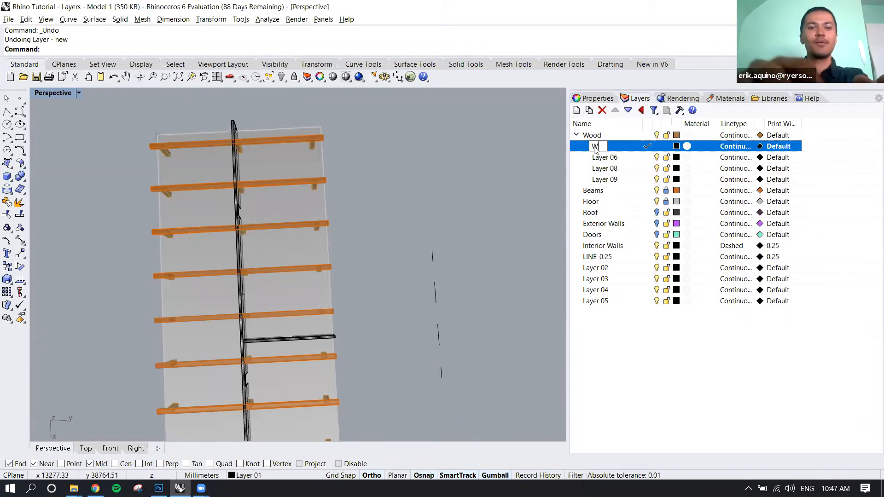
key("Return")
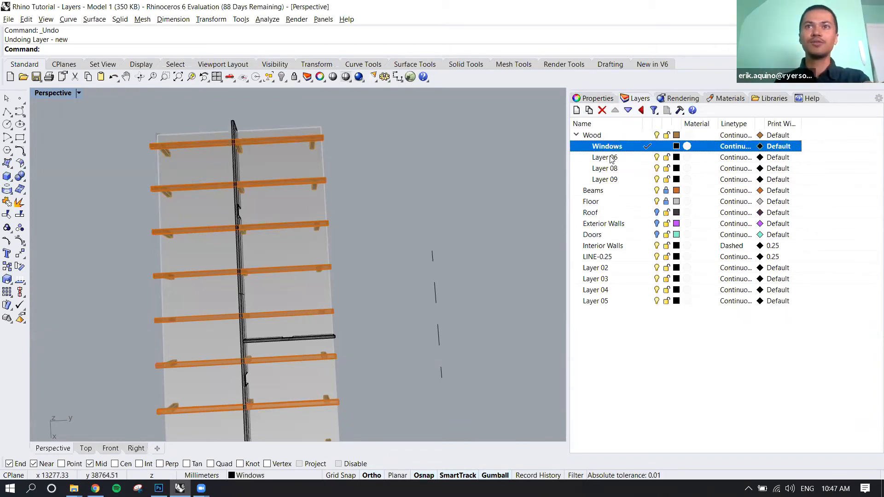
double_click(611, 157)
left_click(611, 158)
type("Doors")
key("Return")
Step: Rename the third sublayer under Wood, Layer 08, to Stairs
double_click(603, 169)
left_click(602, 169)
type("Stairs")
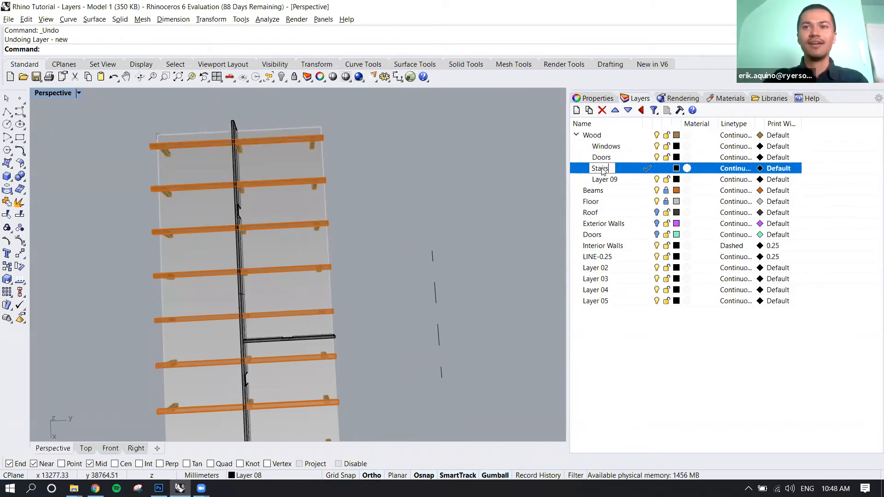
key("Return")
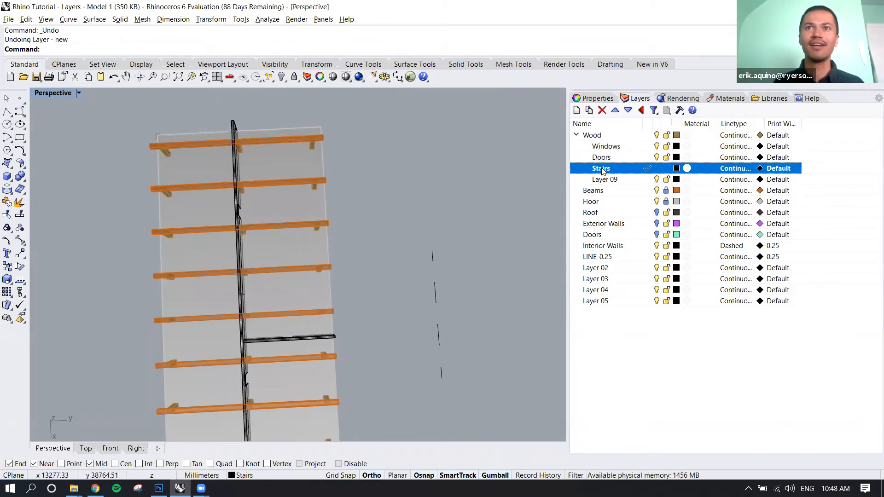
left_click(615, 147)
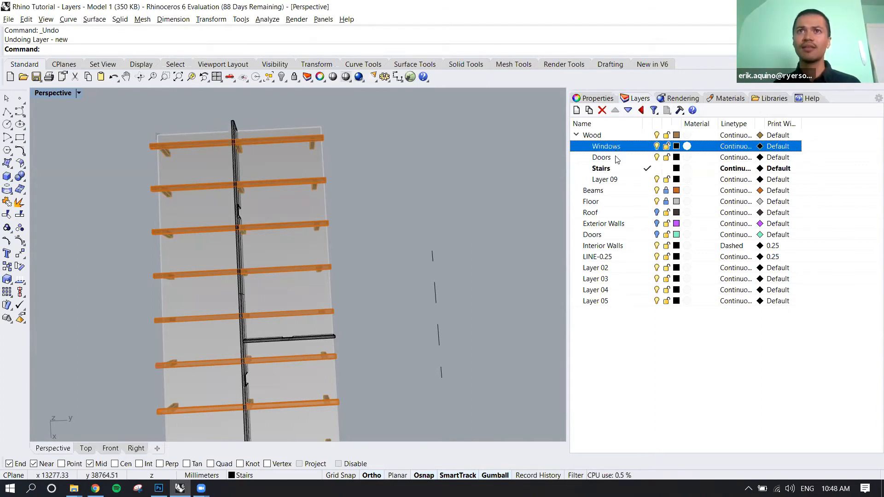
left_click(617, 158)
left_click(617, 169)
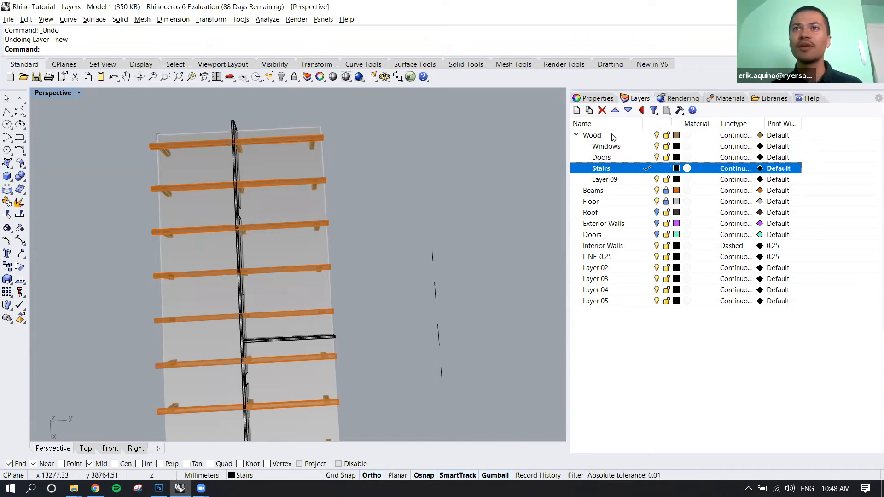
Step: Set the Wood parent layer's linetype to DashDot and its print width to 0.3 mm
left_click(612, 137)
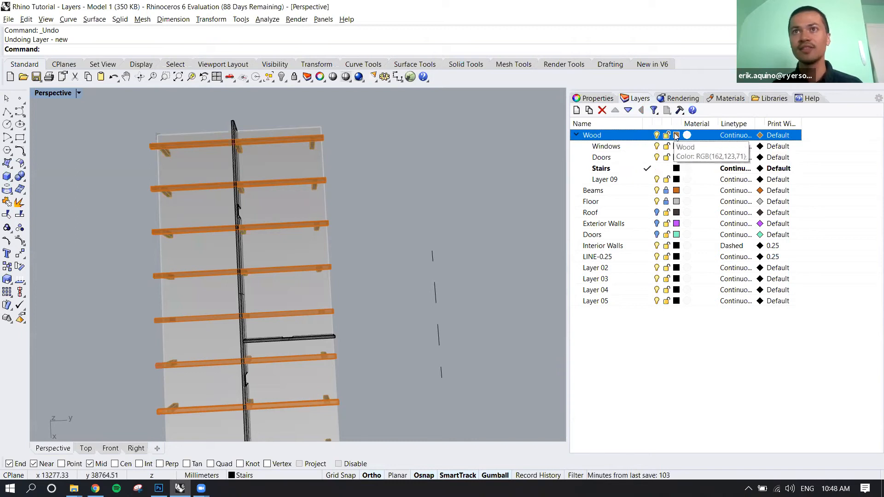
left_click(735, 135)
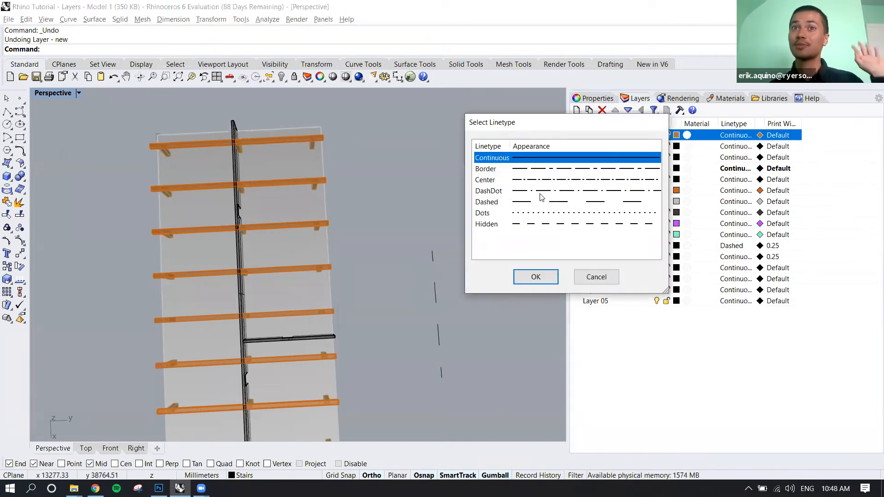
left_click(541, 191)
left_click(536, 277)
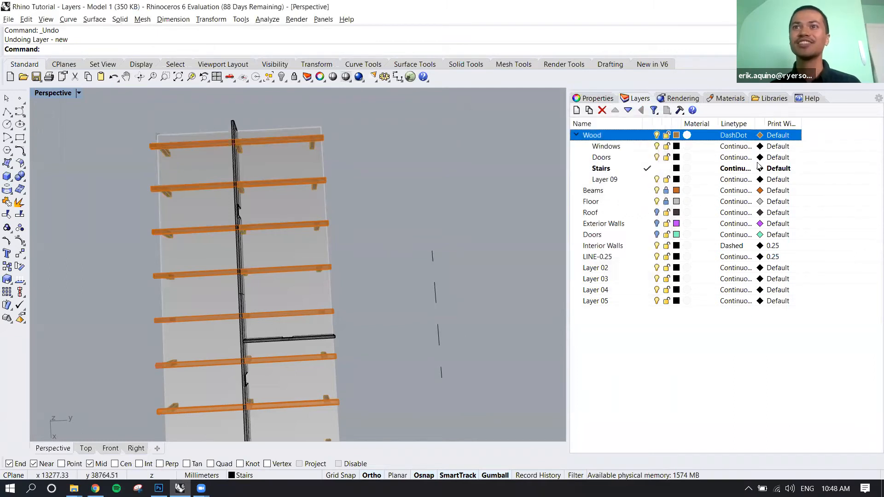
left_click(777, 135)
left_click(506, 235)
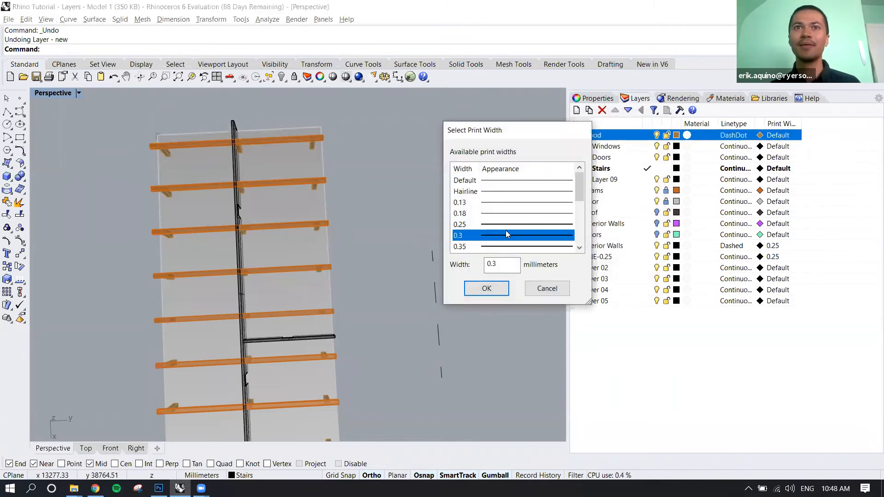
left_click(497, 286)
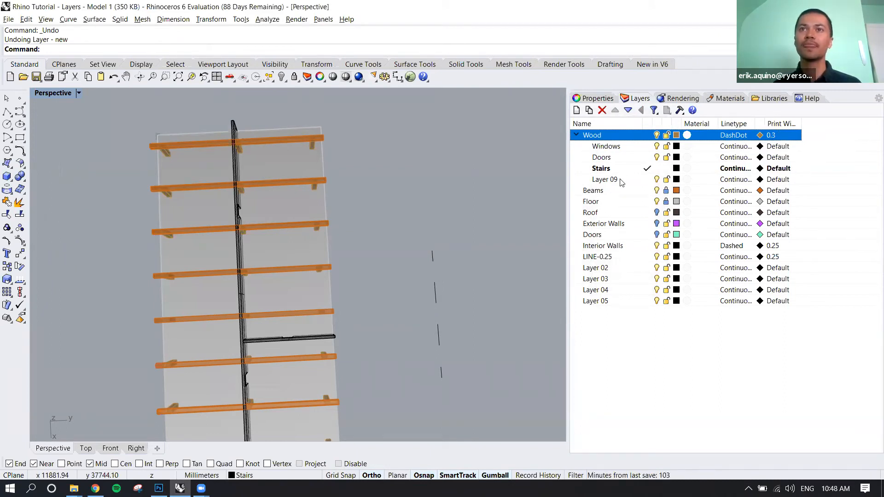
left_click(617, 147)
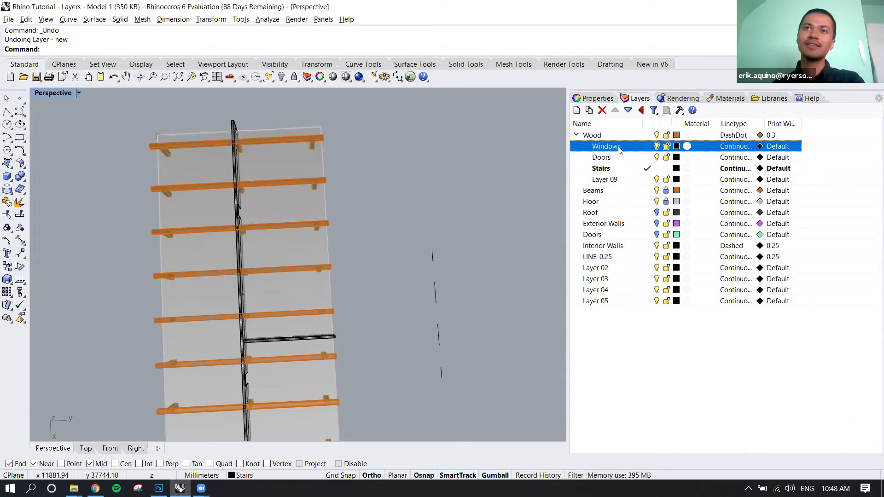
left_click(618, 158, "ctrl")
left_click(618, 169, "ctrl")
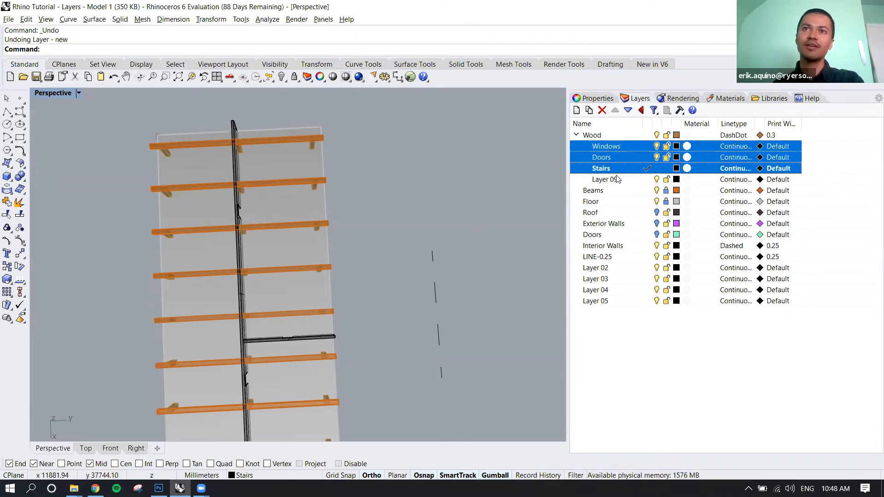
left_click(618, 179, "ctrl")
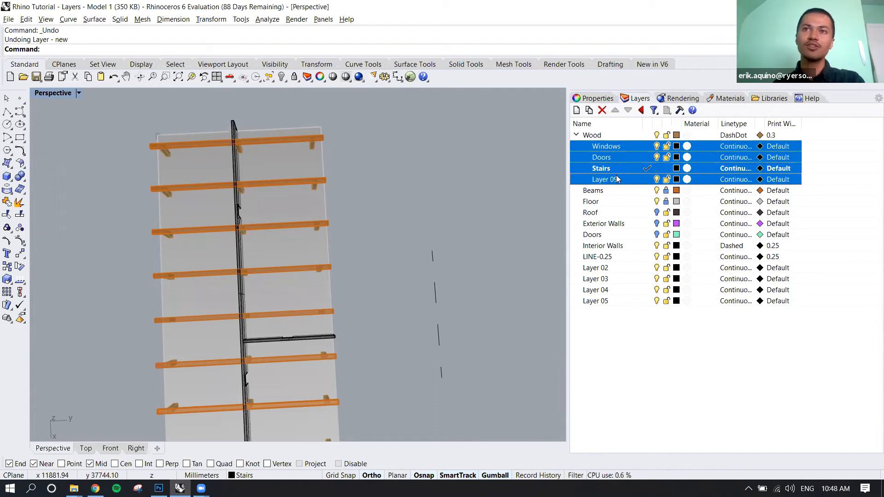
left_click(618, 180, "ctrl")
left_click(618, 168, "ctrl")
left_click(617, 158, "ctrl")
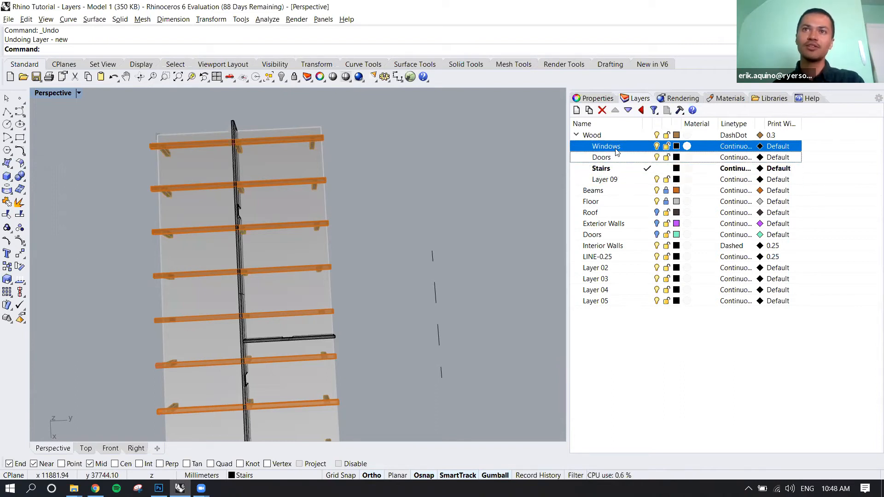
left_click(616, 146, "ctrl")
Step: Match the properties of the Windows, Doors, Stairs and Layer 09 sublayers to the Wood layer
left_click(616, 146)
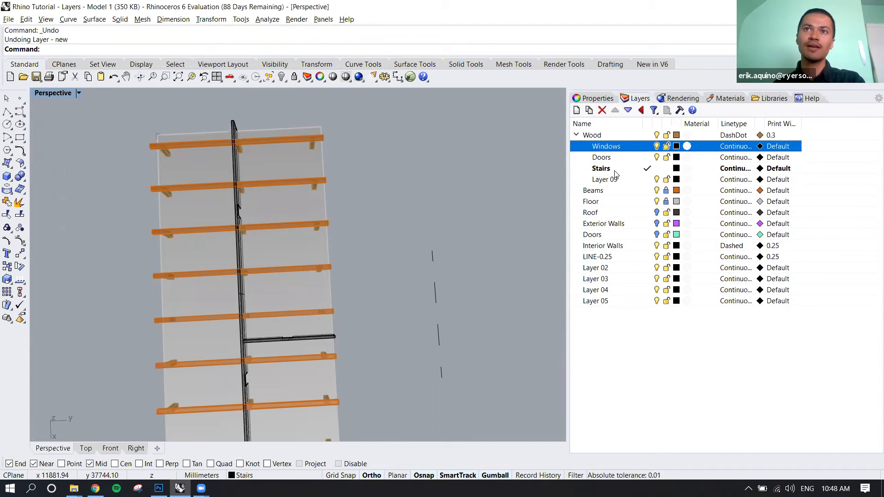
left_click(613, 180, "shift")
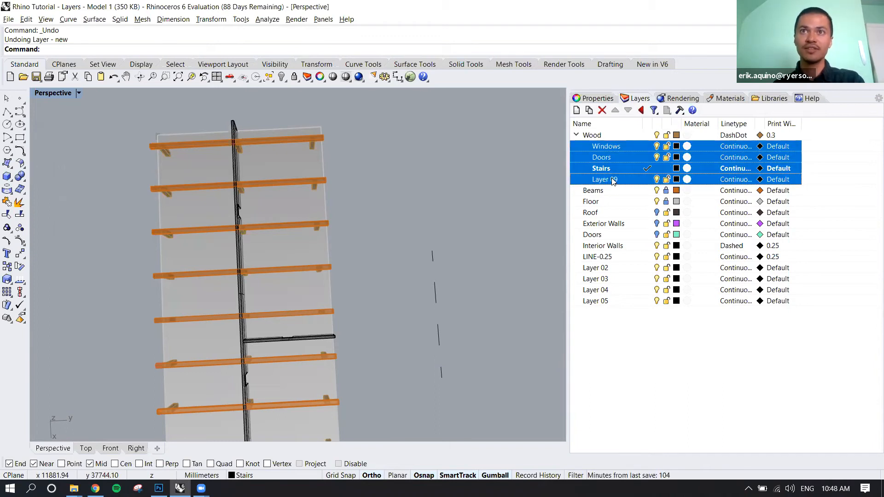
right_click(612, 149)
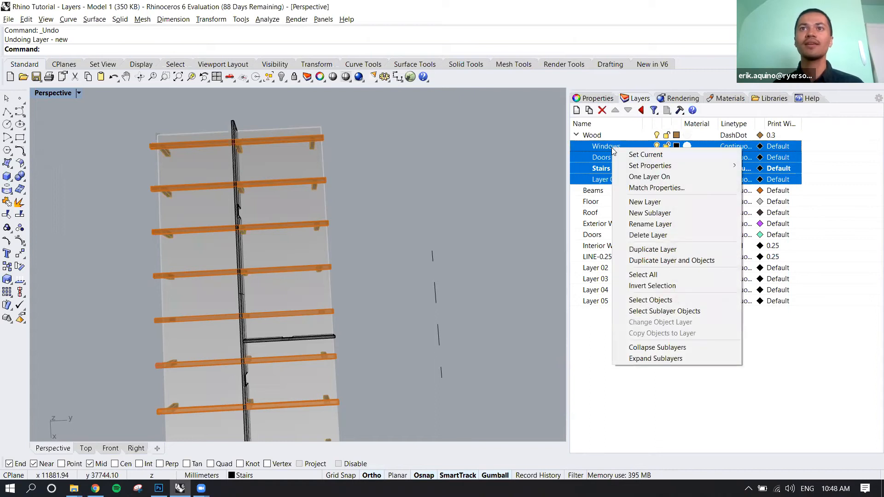
left_click(639, 189)
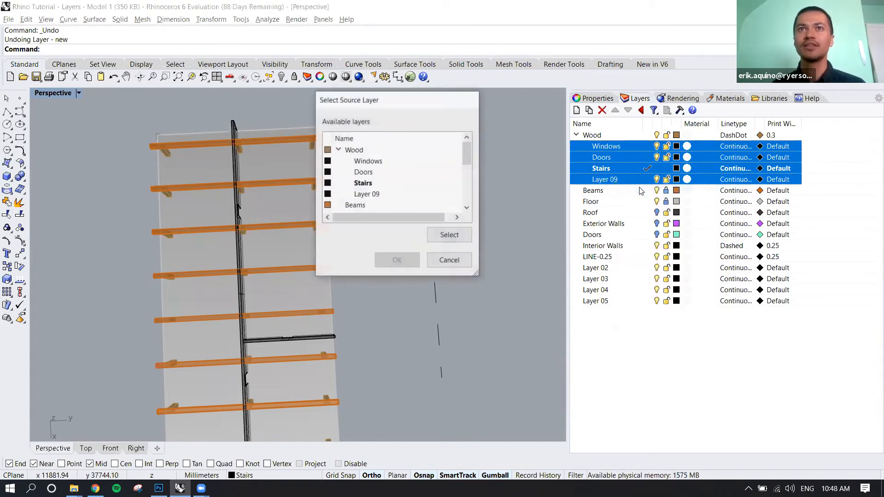
left_click_drag(458, 105, 575, 100)
left_click(479, 146)
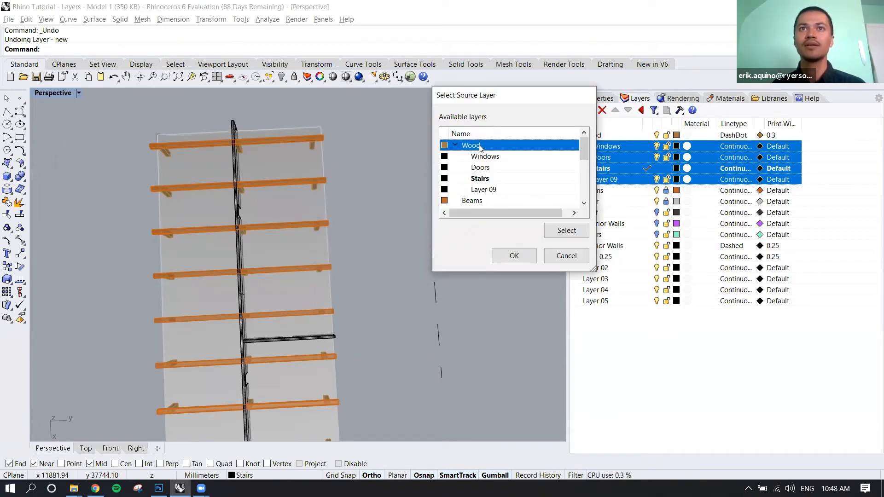
left_click(514, 256)
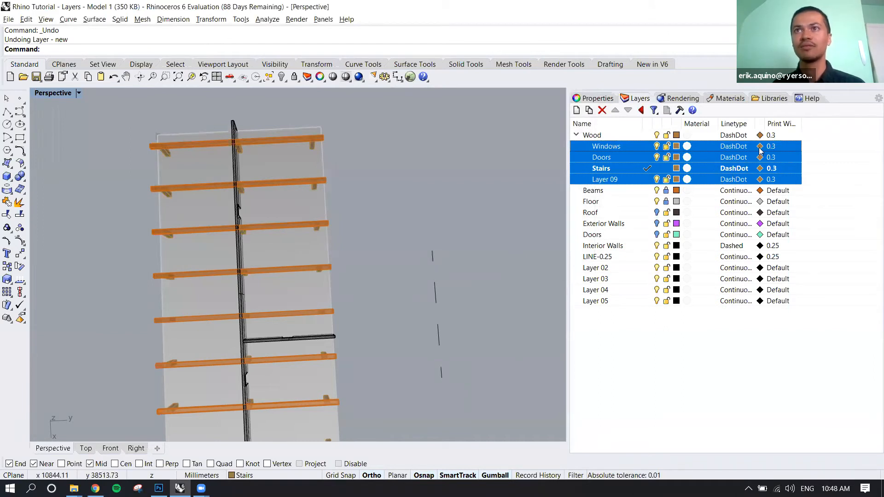
left_click(612, 351)
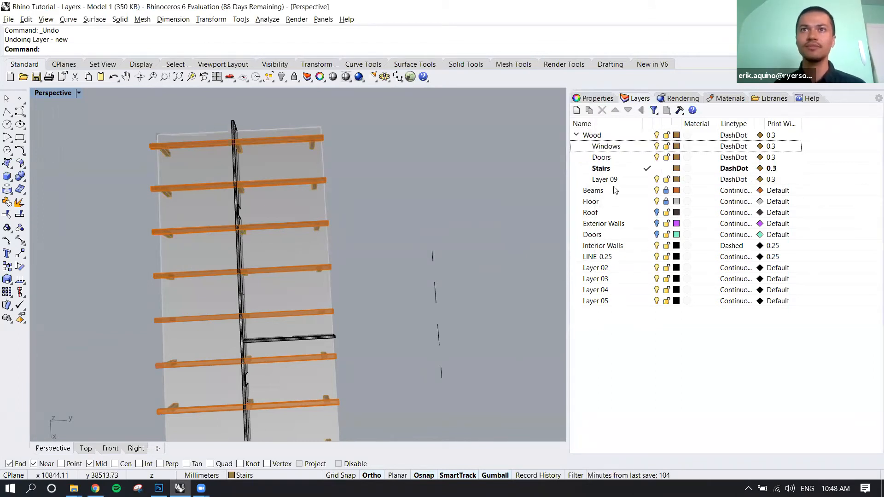
left_click(611, 147)
right_click(609, 147)
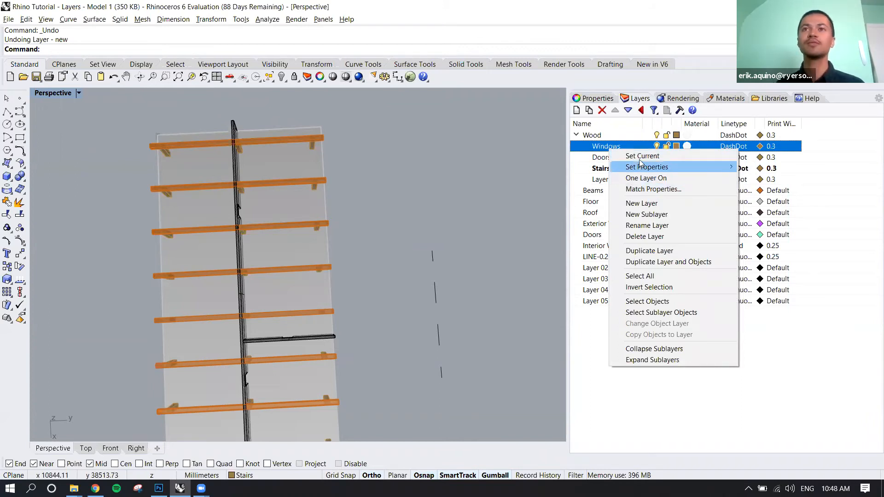
left_click(605, 148)
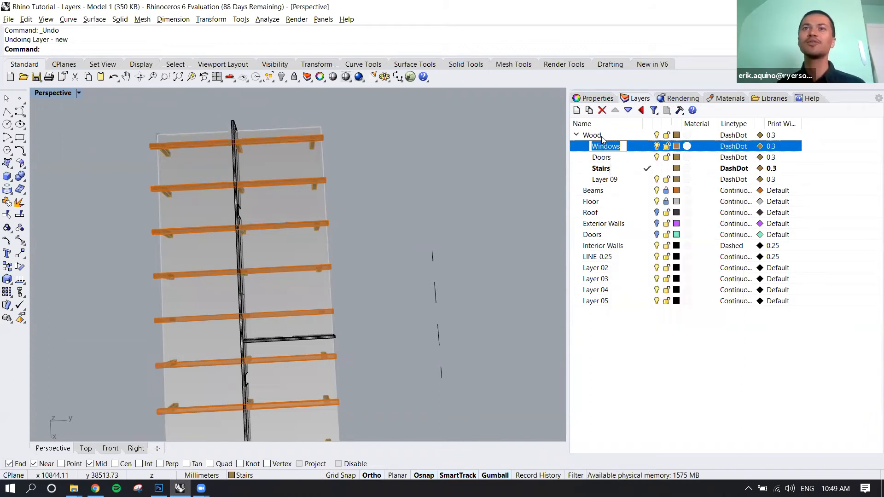
left_click(601, 137)
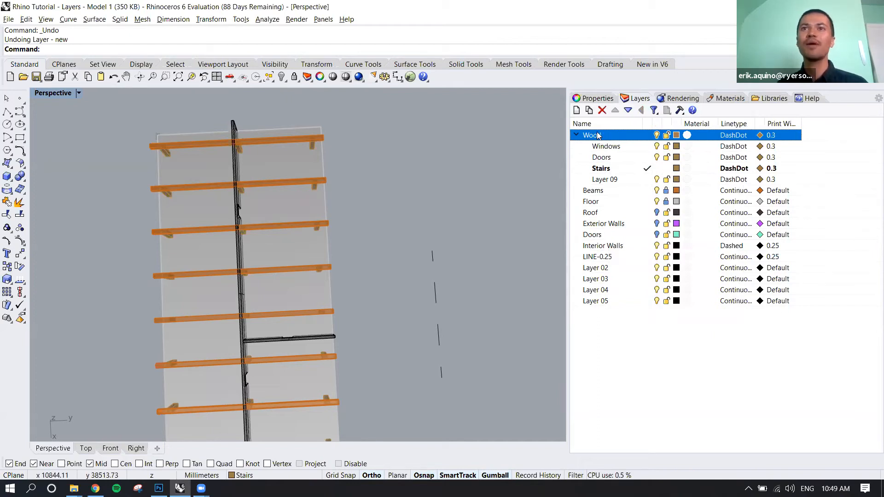
right_click(598, 136)
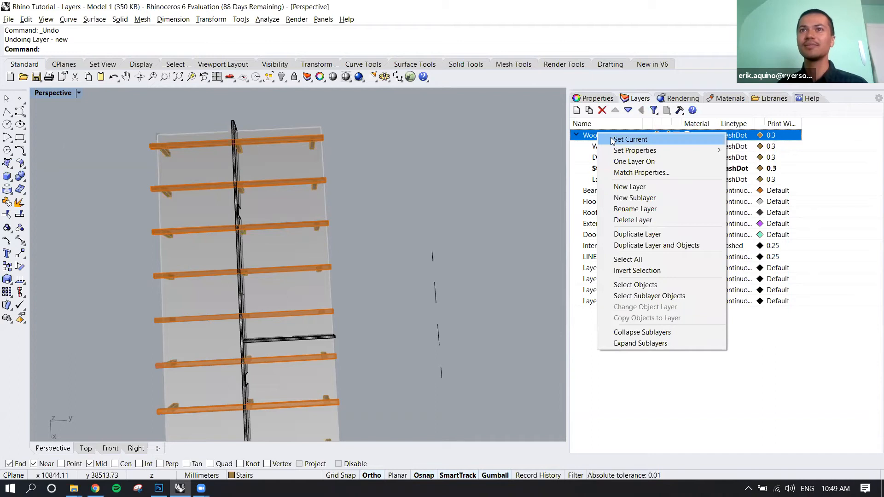
mouse_move(613, 151)
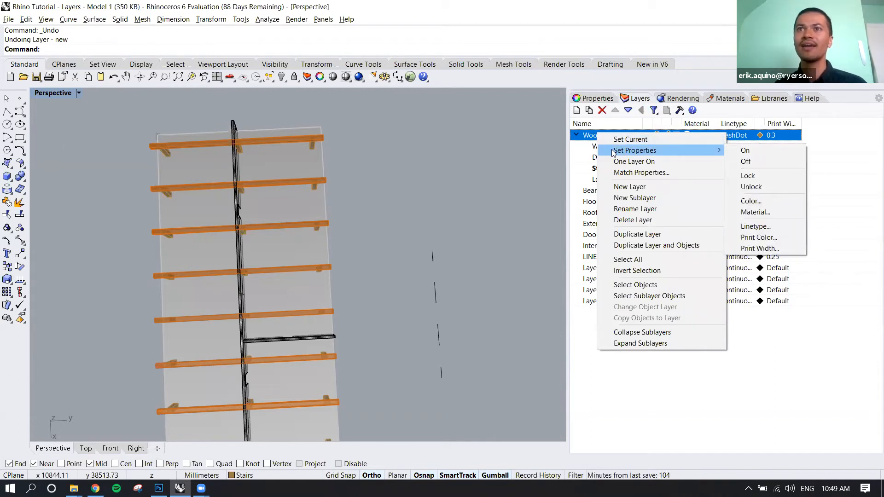
left_click(590, 140)
left_click(622, 144)
Step: Select all layers from Wood through Layer 05 and open their shared material settings, closing them without changes
left_click(622, 136)
left_click(599, 302, "shift")
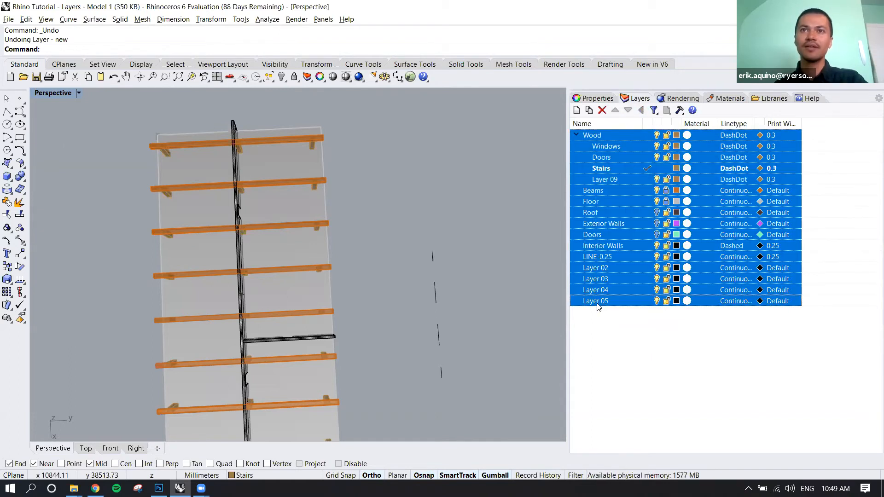
right_click(635, 136)
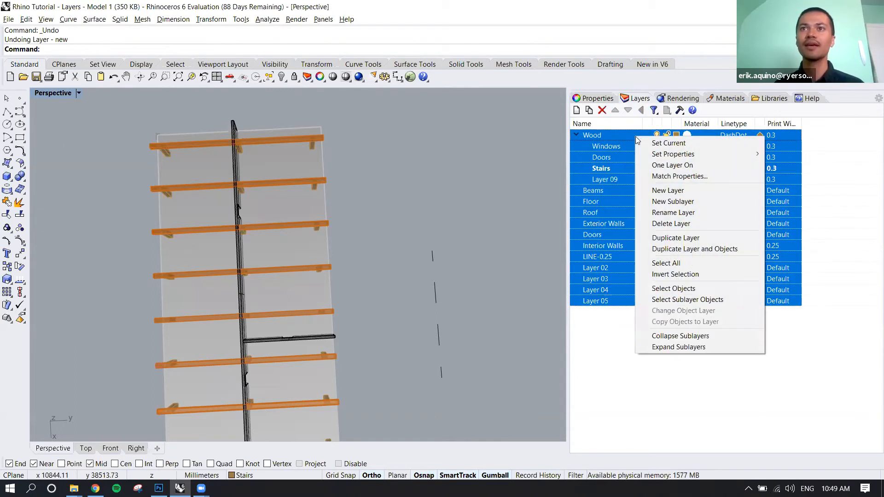
mouse_move(668, 156)
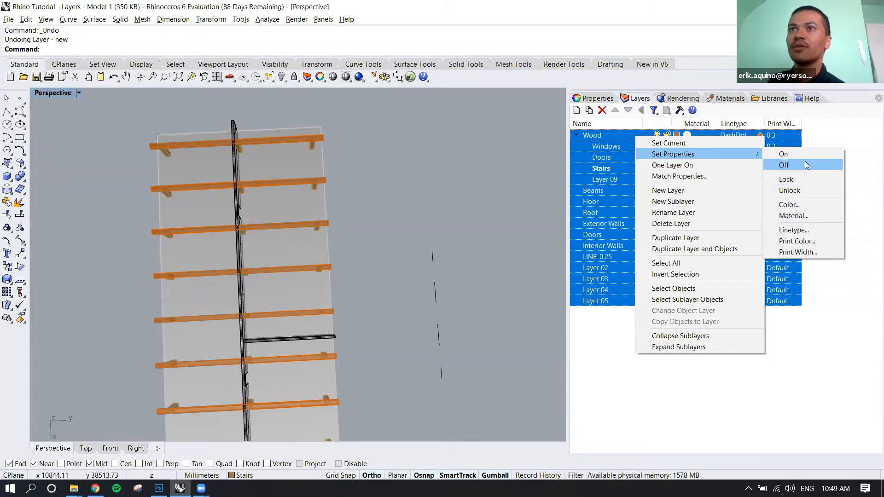
left_click(795, 216)
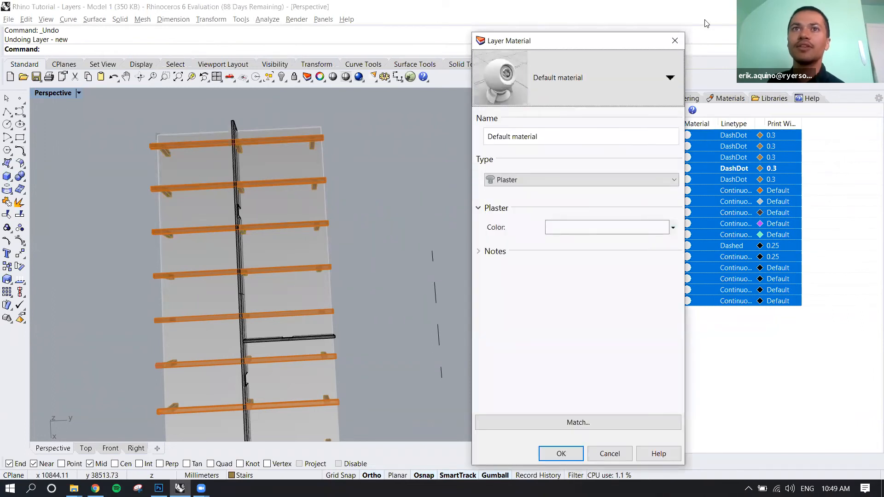
left_click(675, 41)
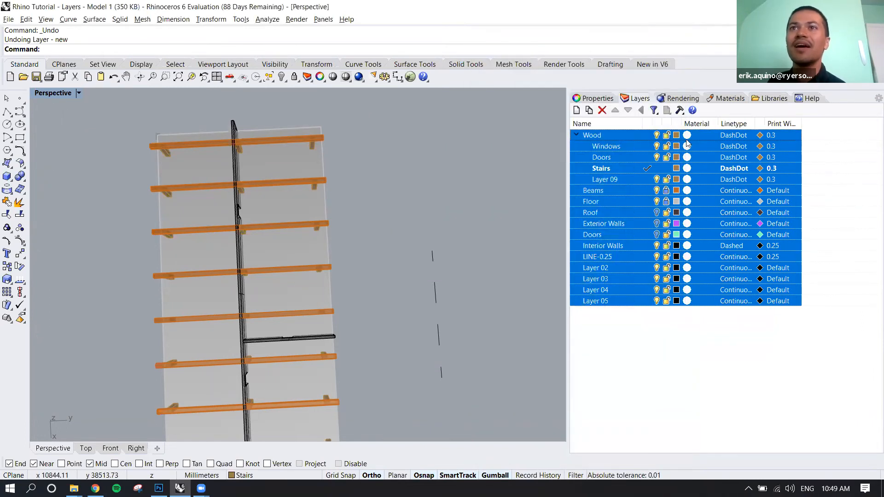
Step: Set the color of all selected layers to a muted green, RGB 94, 137, 76, and clear the layer selection
right_click(693, 153)
mouse_move(695, 158)
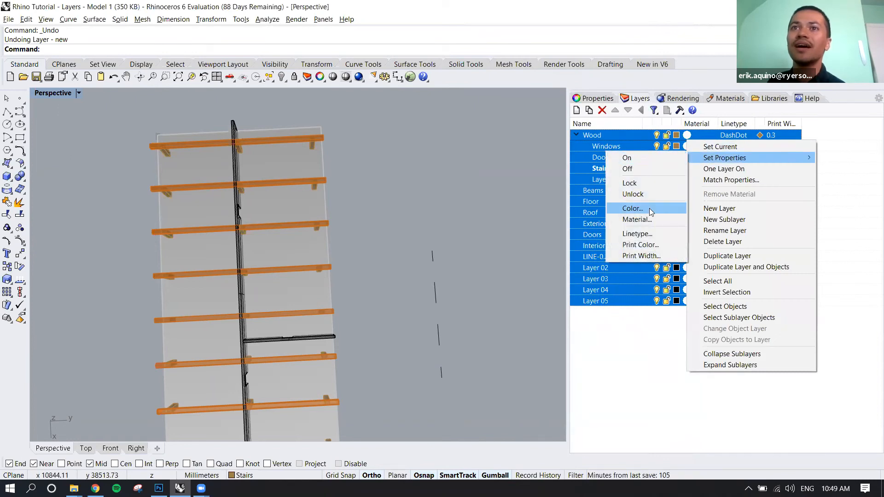
left_click(648, 208)
left_click_drag(487, 138, 468, 138)
left_click_drag(466, 187, 487, 199)
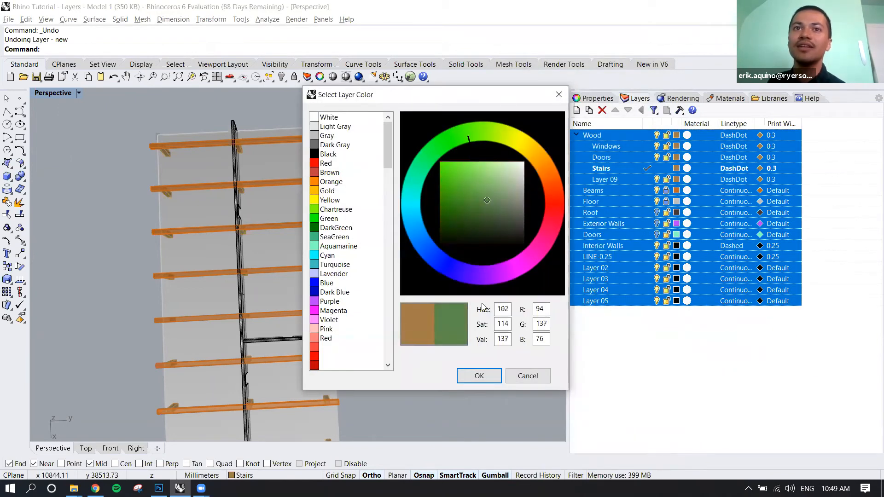
left_click(489, 374)
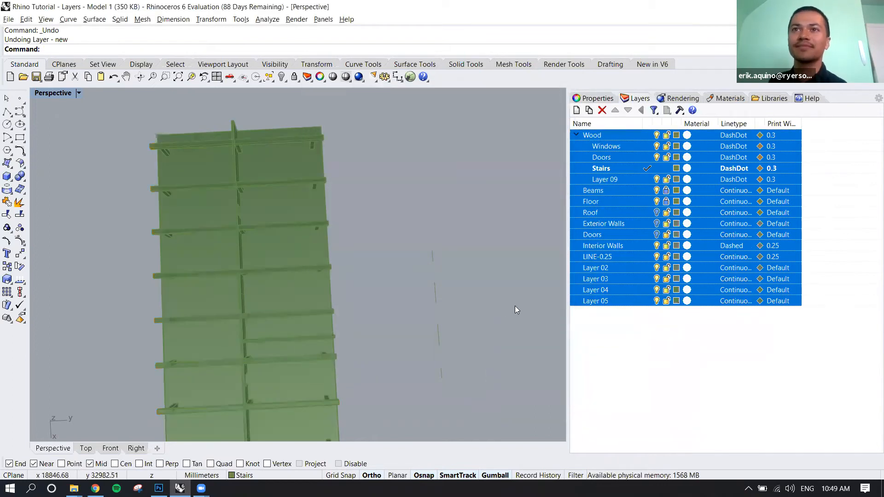
left_click(609, 324)
left_click(616, 304)
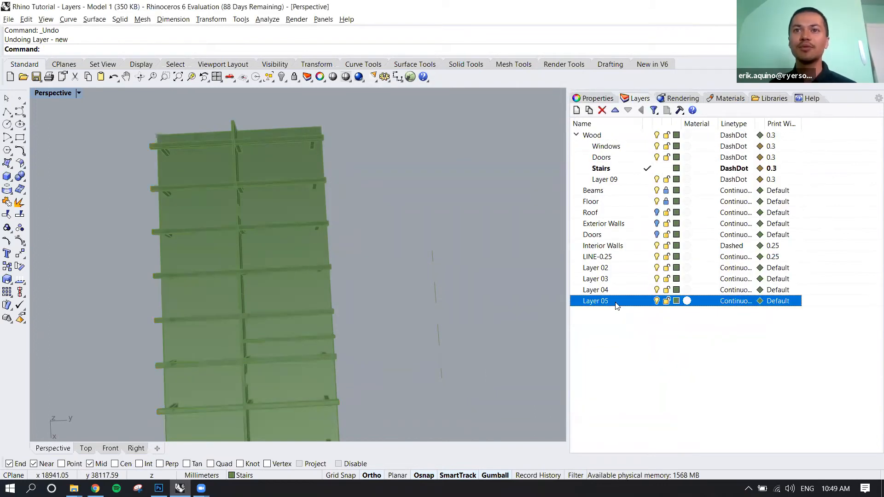
right_click(617, 306)
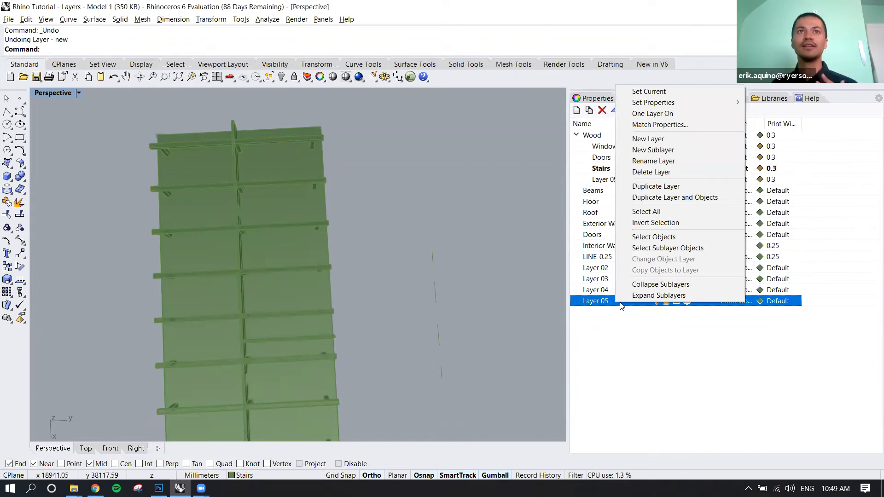
left_click(520, 293)
right_click_drag(516, 283, 497, 207)
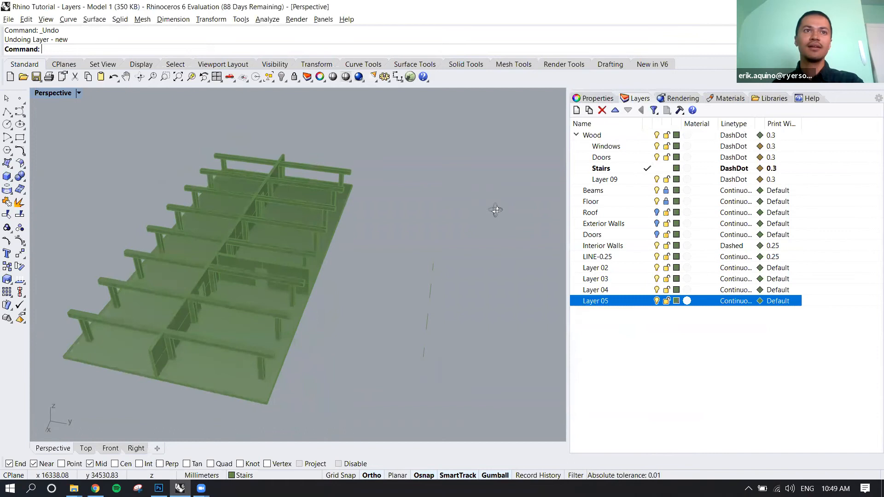
Step: Select all objects on the Wood parent layer to identify them in the model, and clear the object selection
left_click(619, 135)
right_click(619, 135)
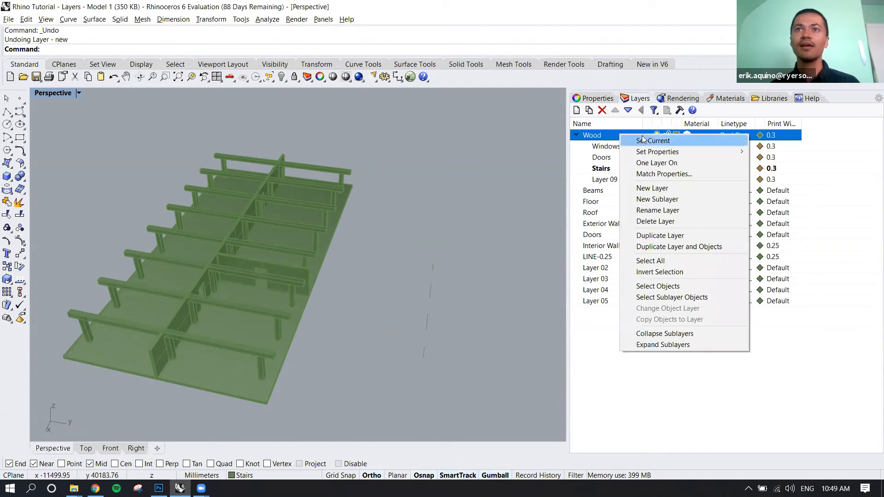
left_click(656, 287)
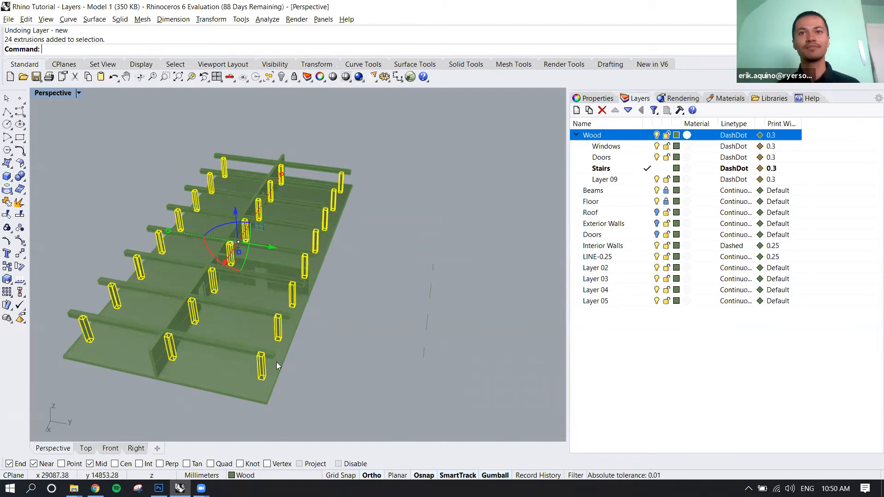
left_click(495, 307)
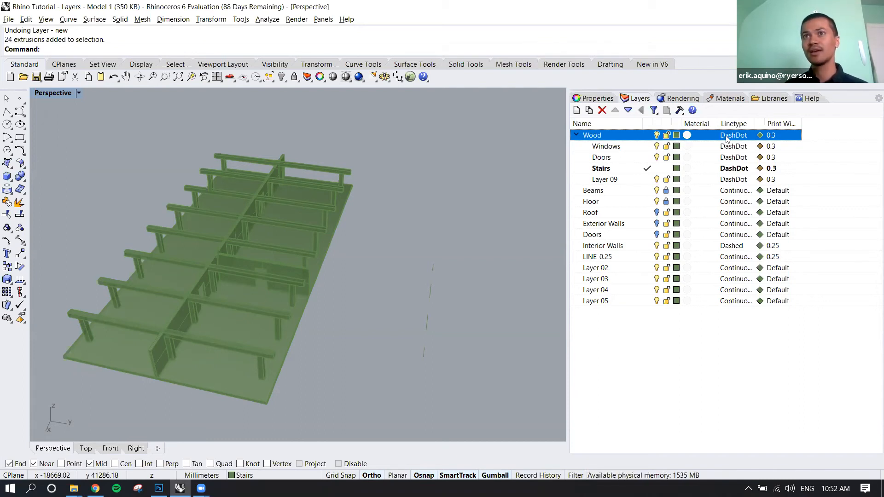
Step: View the available linetypes for the Wood parent layer and close the list without changing its linetype
left_click(726, 138)
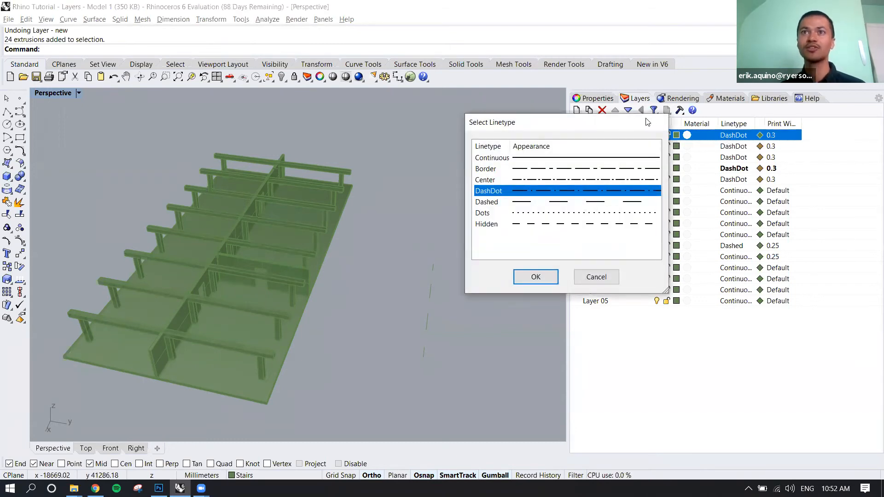
left_click_drag(646, 121, 748, 107)
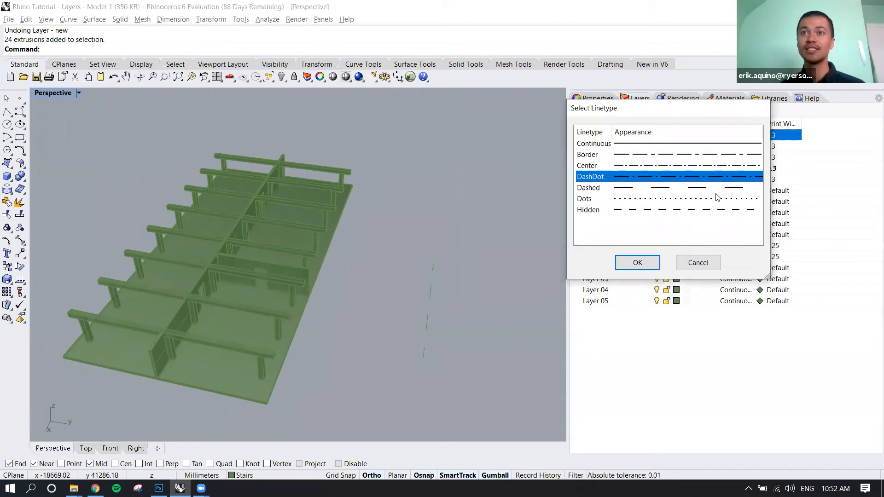
left_click(698, 264)
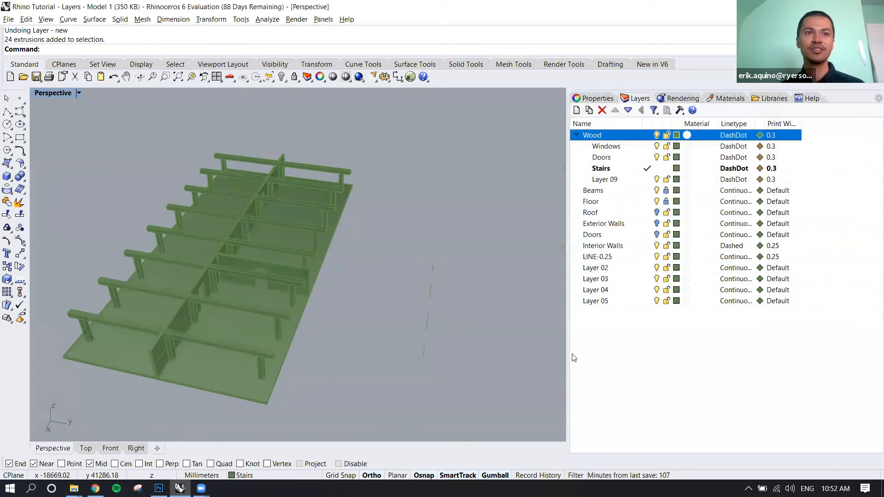